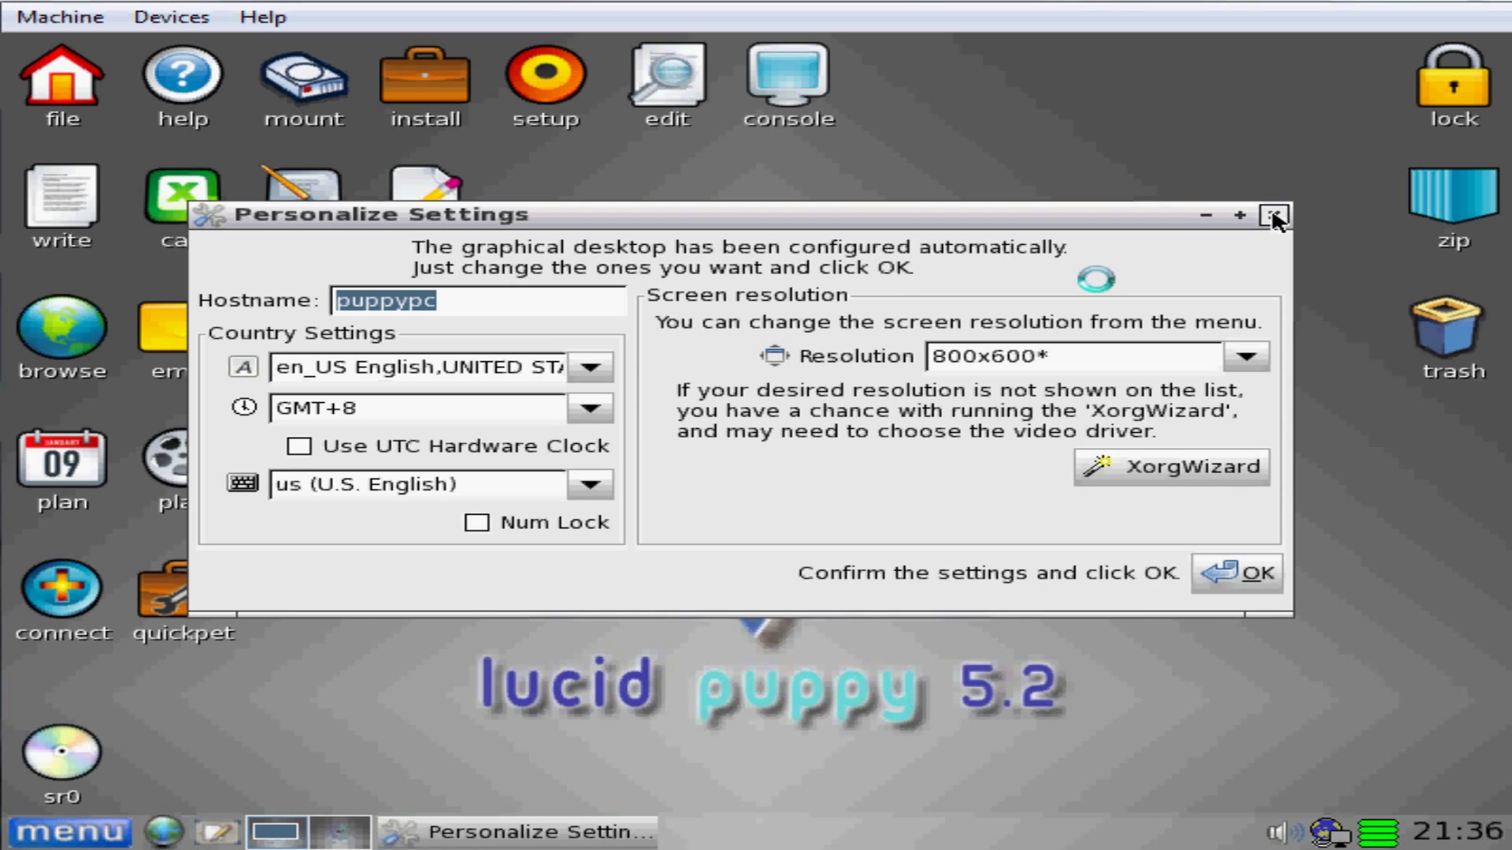
- Close the Personalize Settings dialog and launch the Puppy universal installer
{"action": "left_click", "coordinate": [1273, 217]}
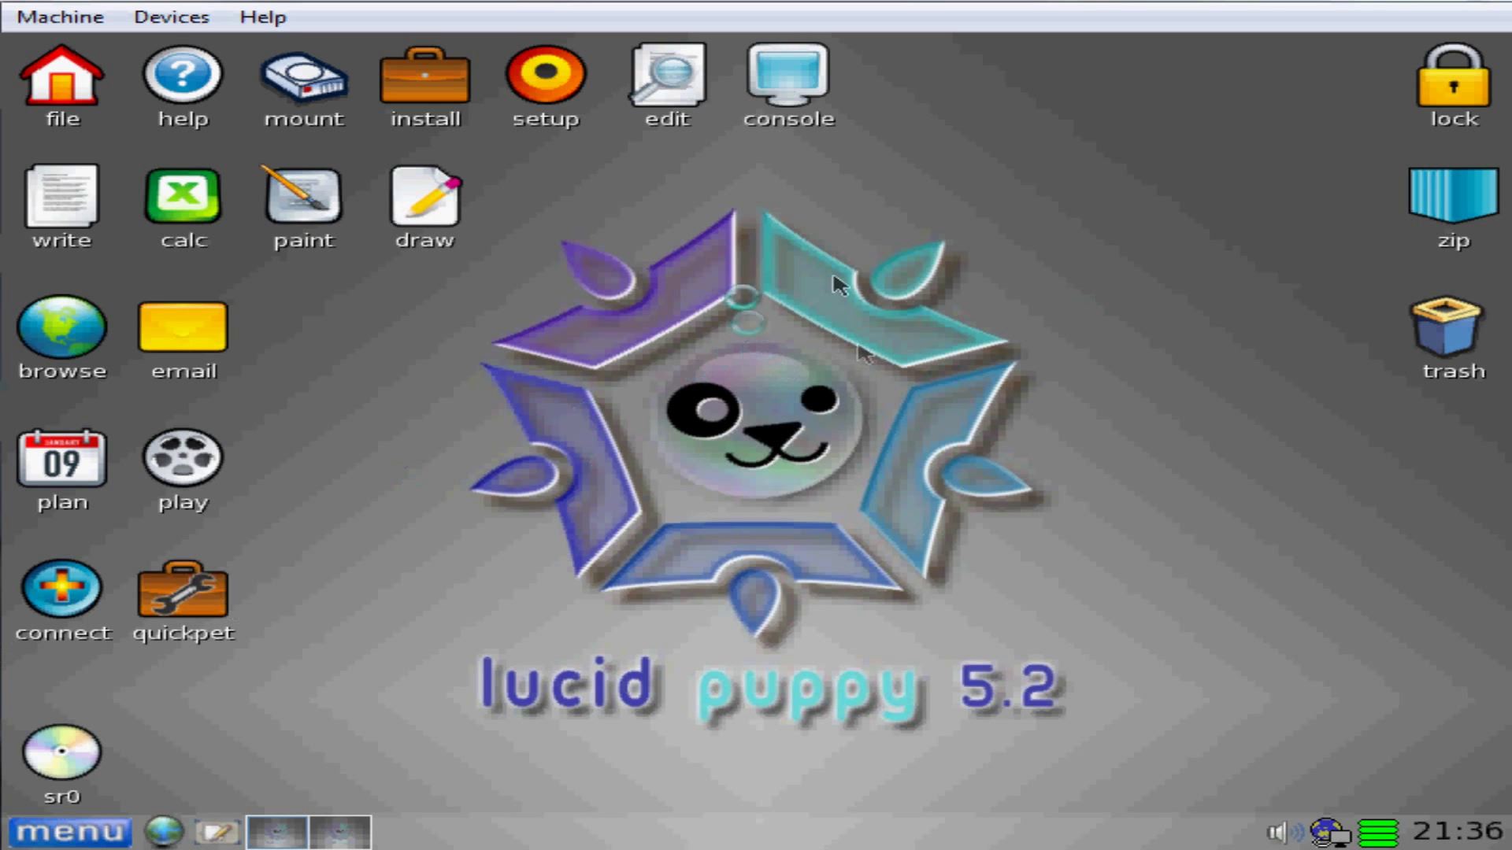
{"action": "right_click", "coordinate": [654, 311]}
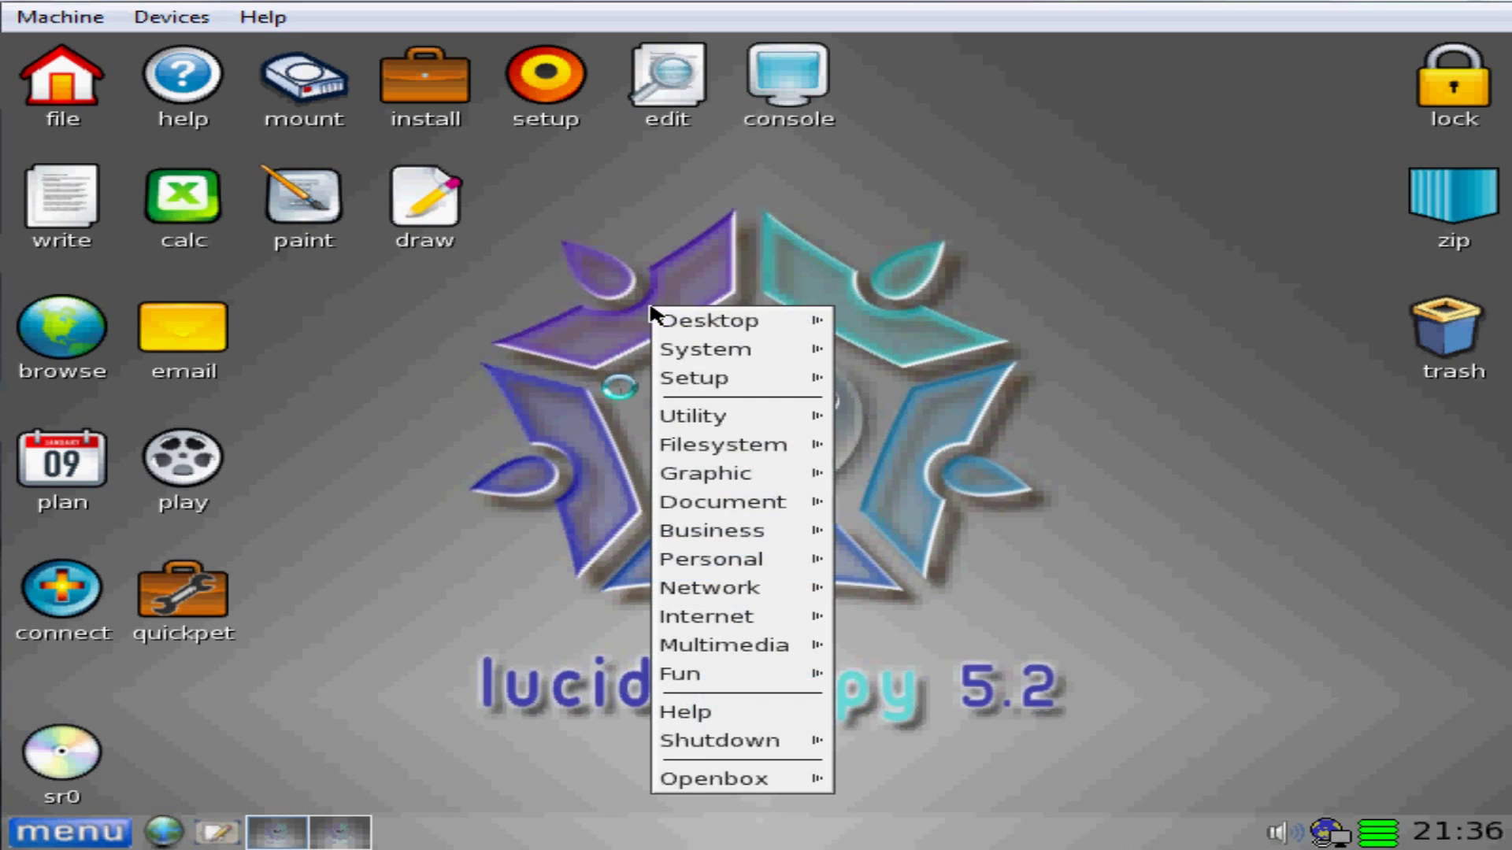
{"action": "mouse_move", "coordinate": [720, 381]}
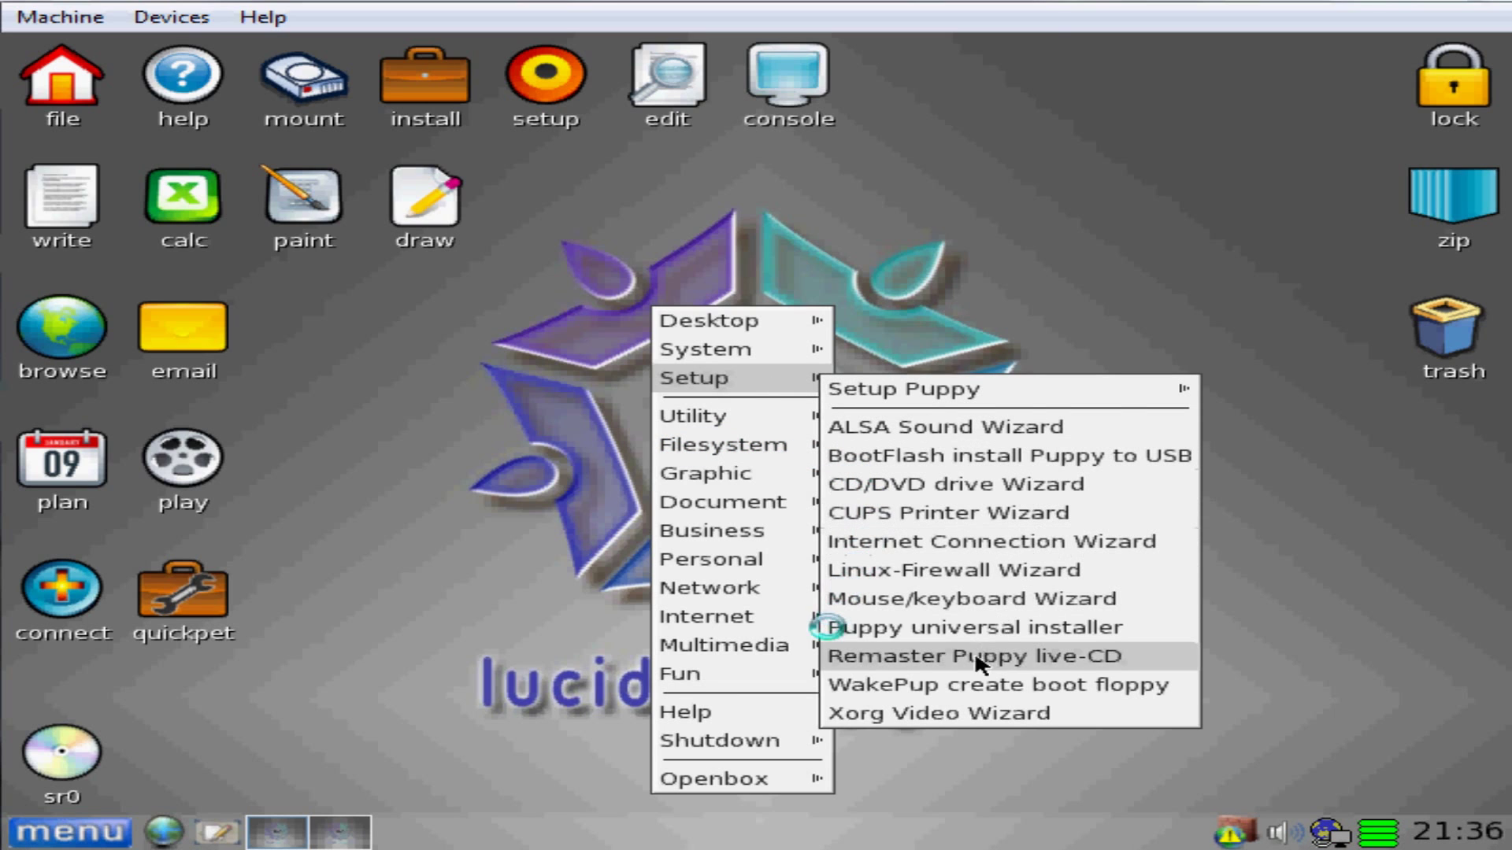
{"action": "left_click", "coordinate": [961, 627]}
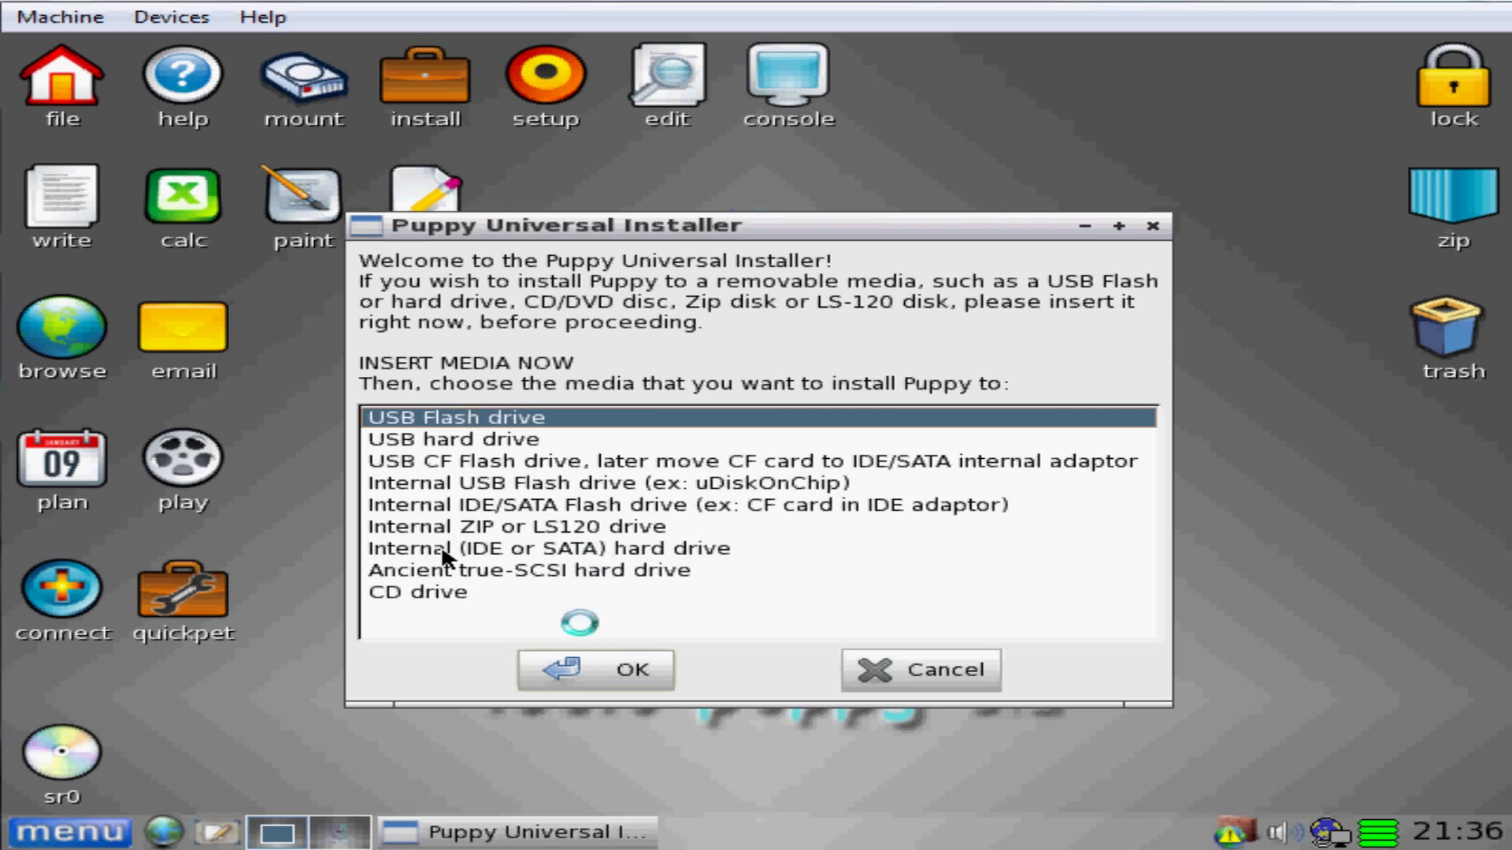
- Choose an internal (IDE or SATA) hard drive as the install media and select drive sda
{"action": "left_click", "coordinate": [381, 556]}
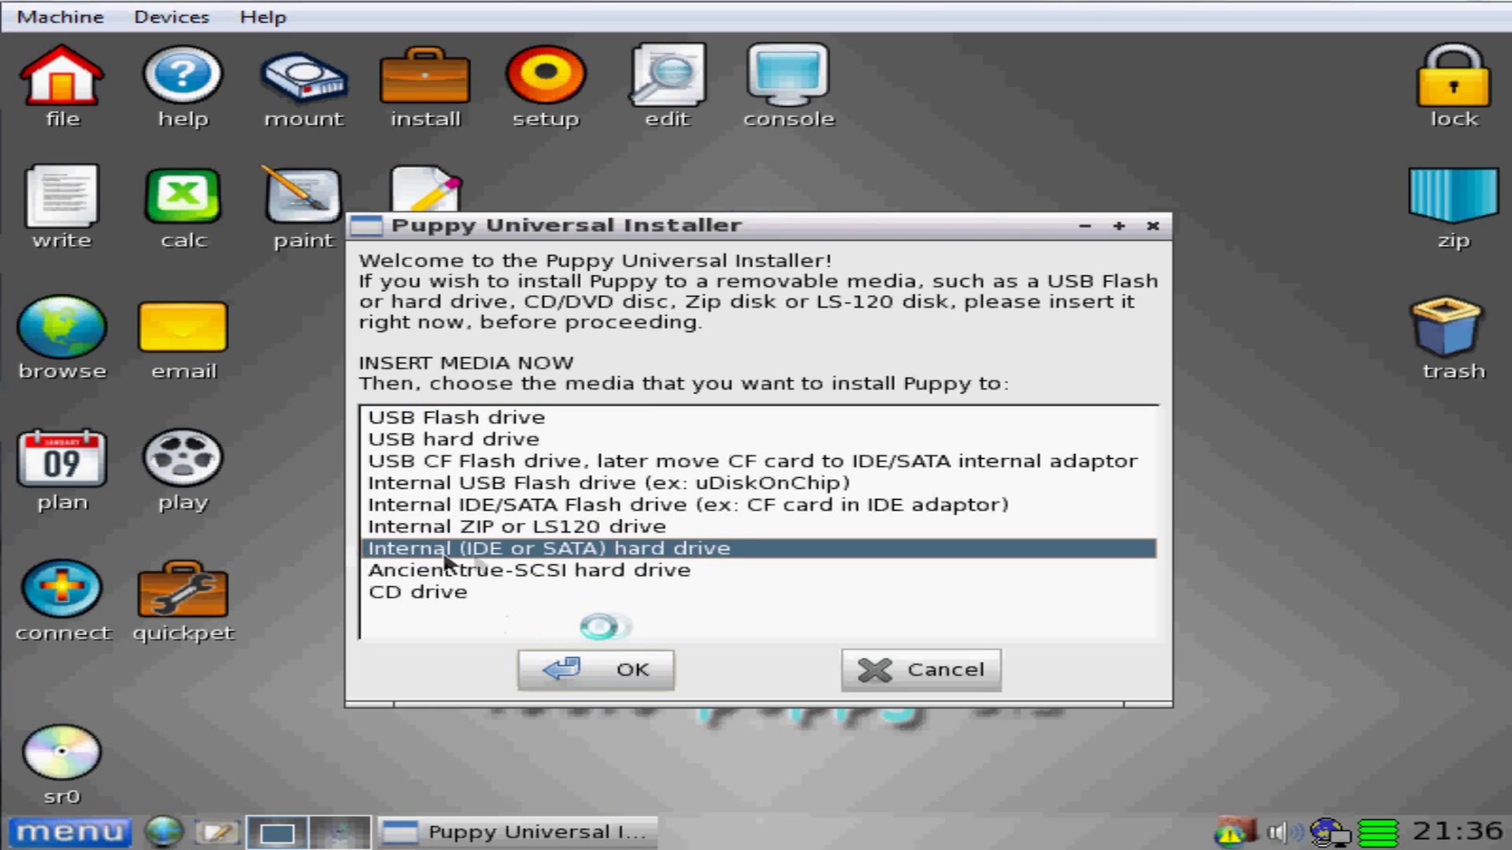
{"action": "left_click", "coordinate": [579, 680]}
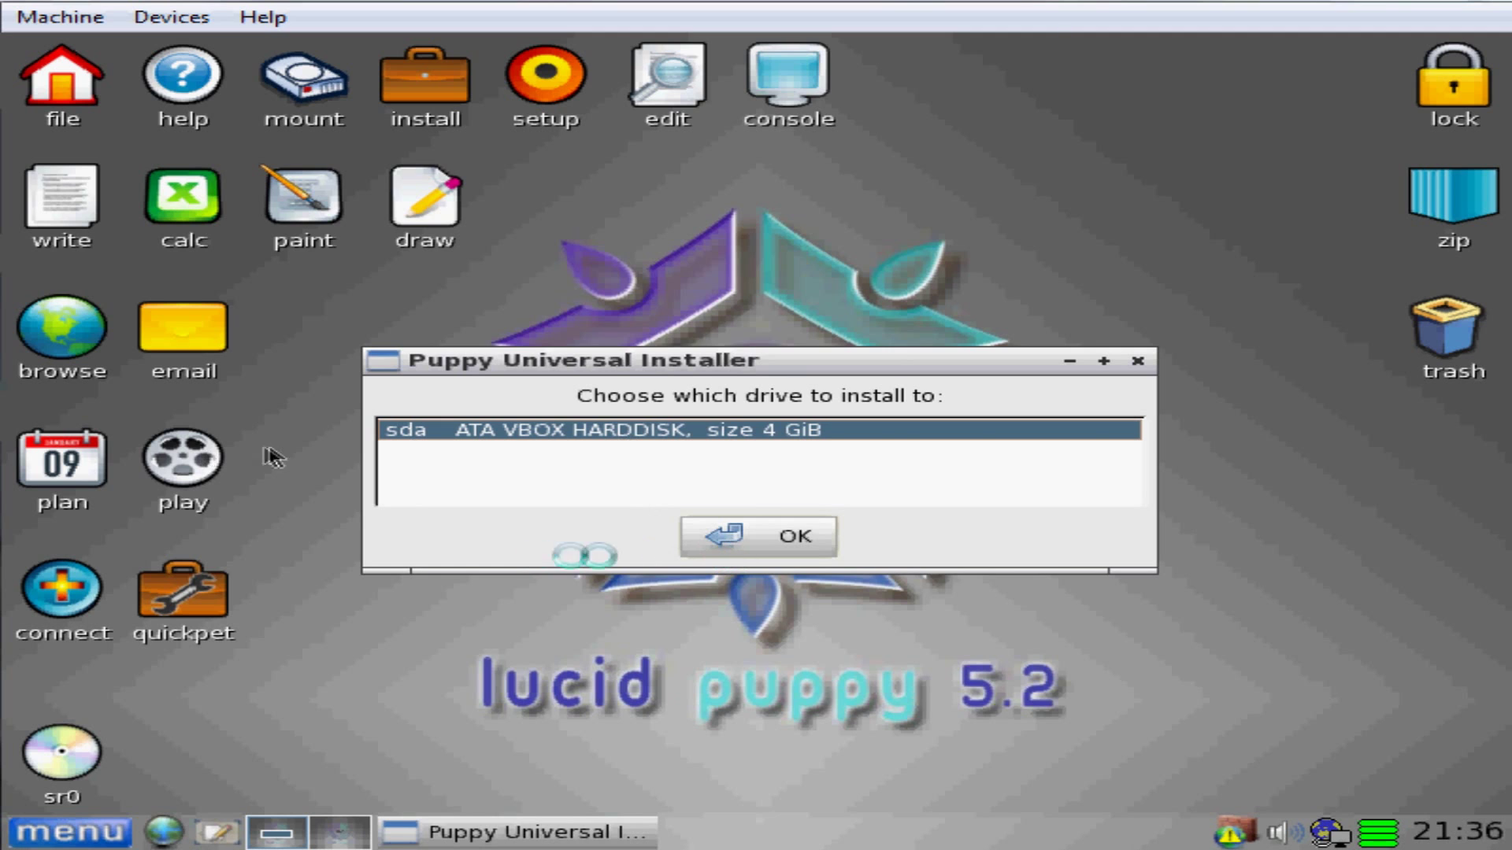
{"action": "left_click", "coordinate": [749, 537]}
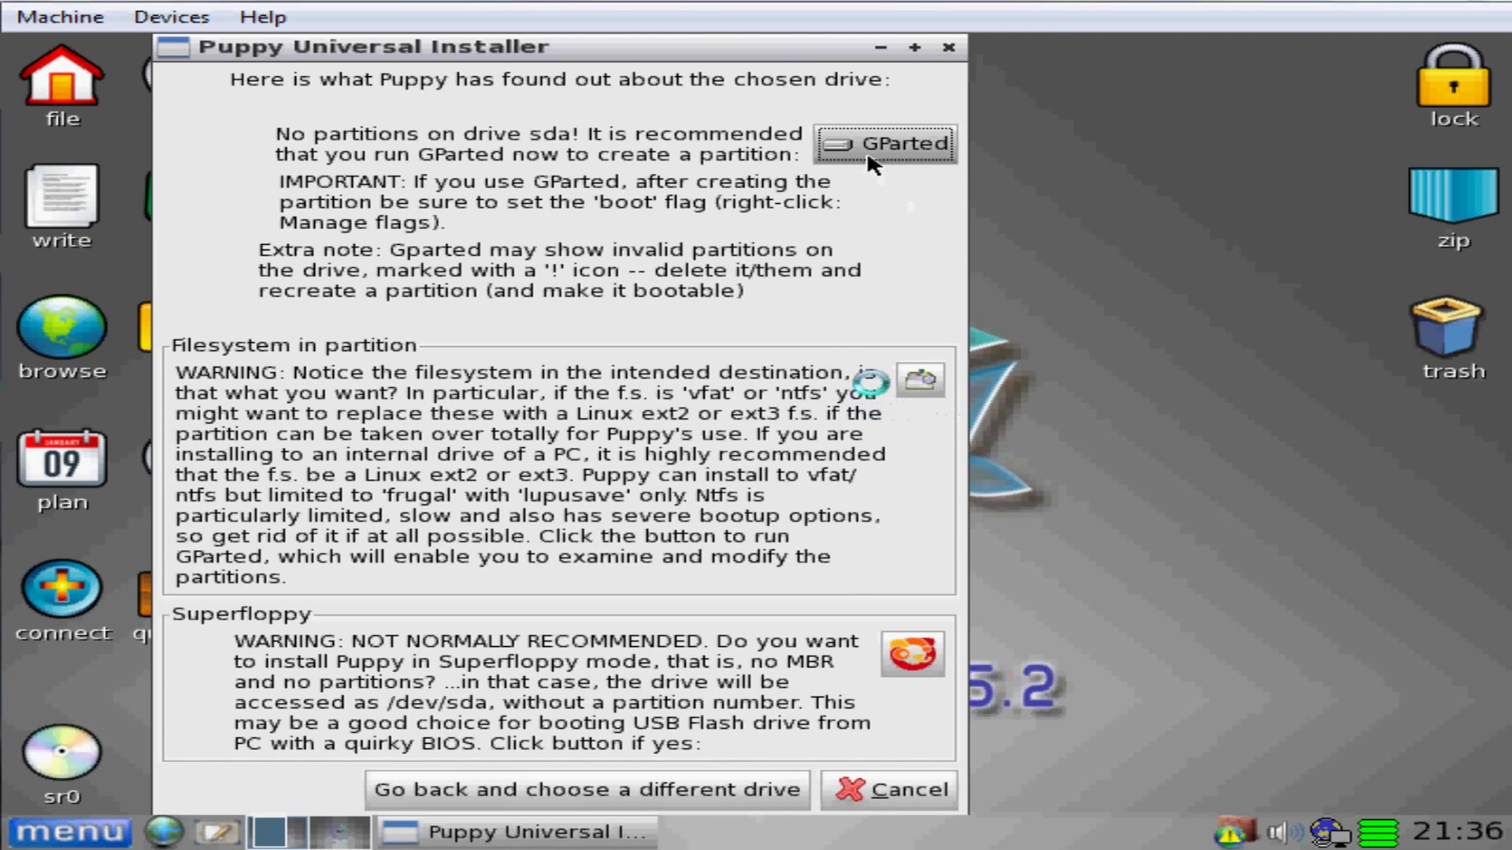
- Run GParted for drive sda from the installer and dismiss the partitioning notes
{"action": "left_click", "coordinate": [872, 148]}
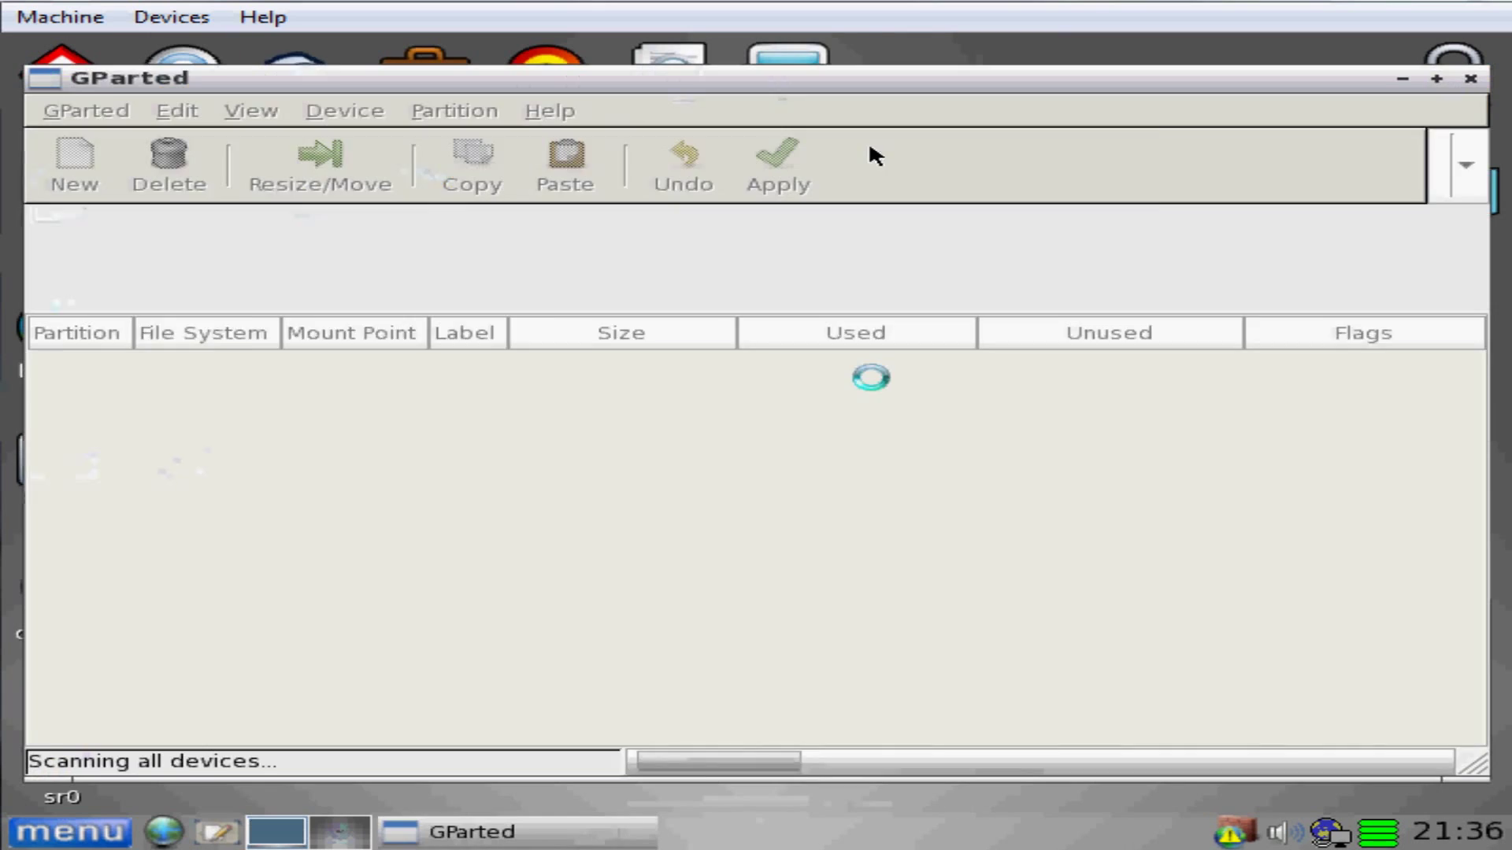
{"action": "left_click", "coordinate": [327, 370]}
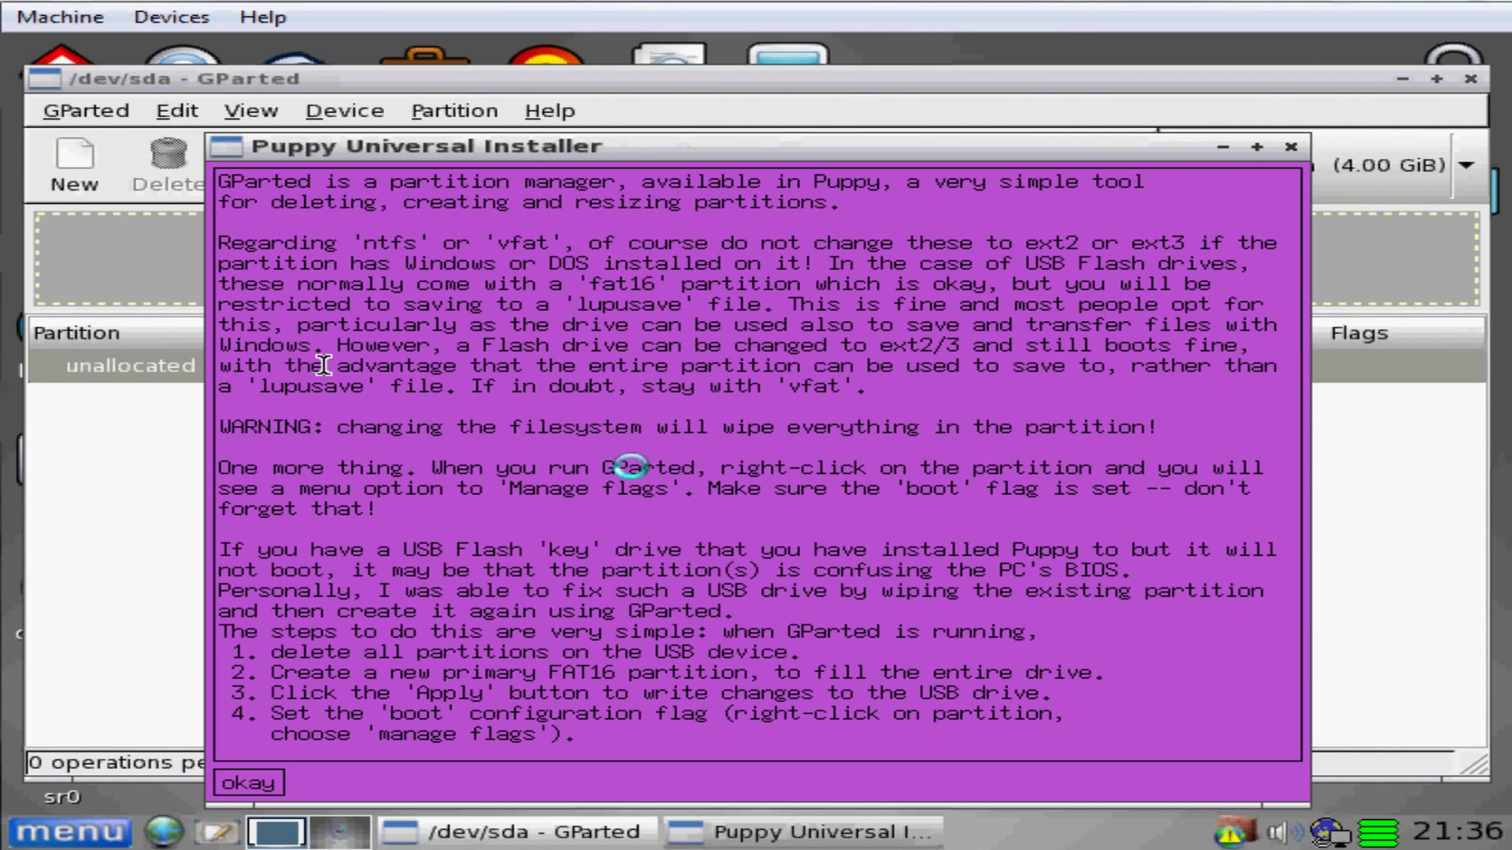
{"action": "left_click", "coordinate": [248, 783]}
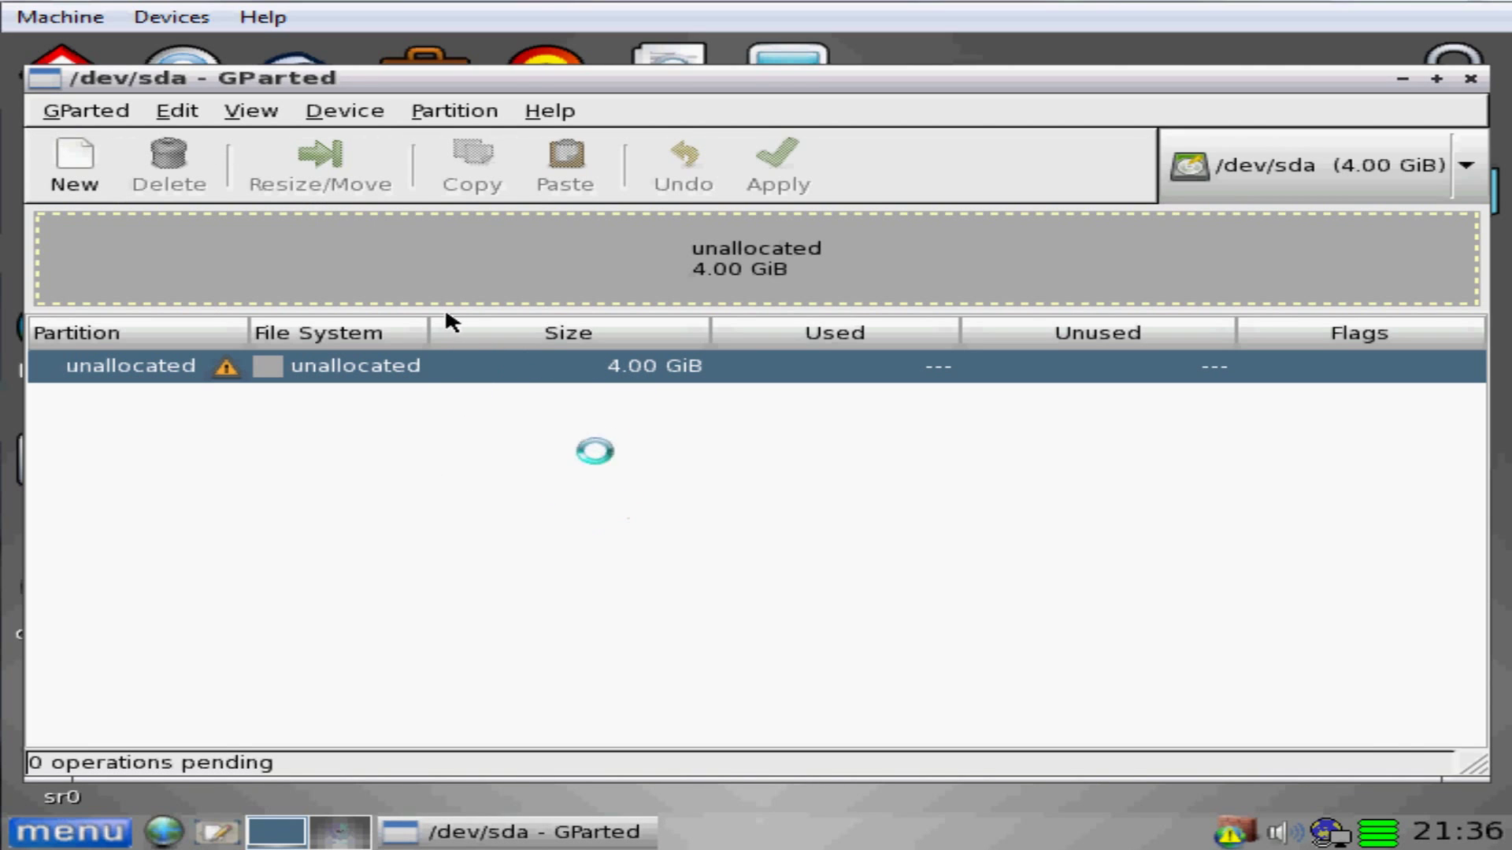
- Try to create a new partition in the unallocated space of /dev/sda
{"action": "left_click", "coordinate": [59, 151]}
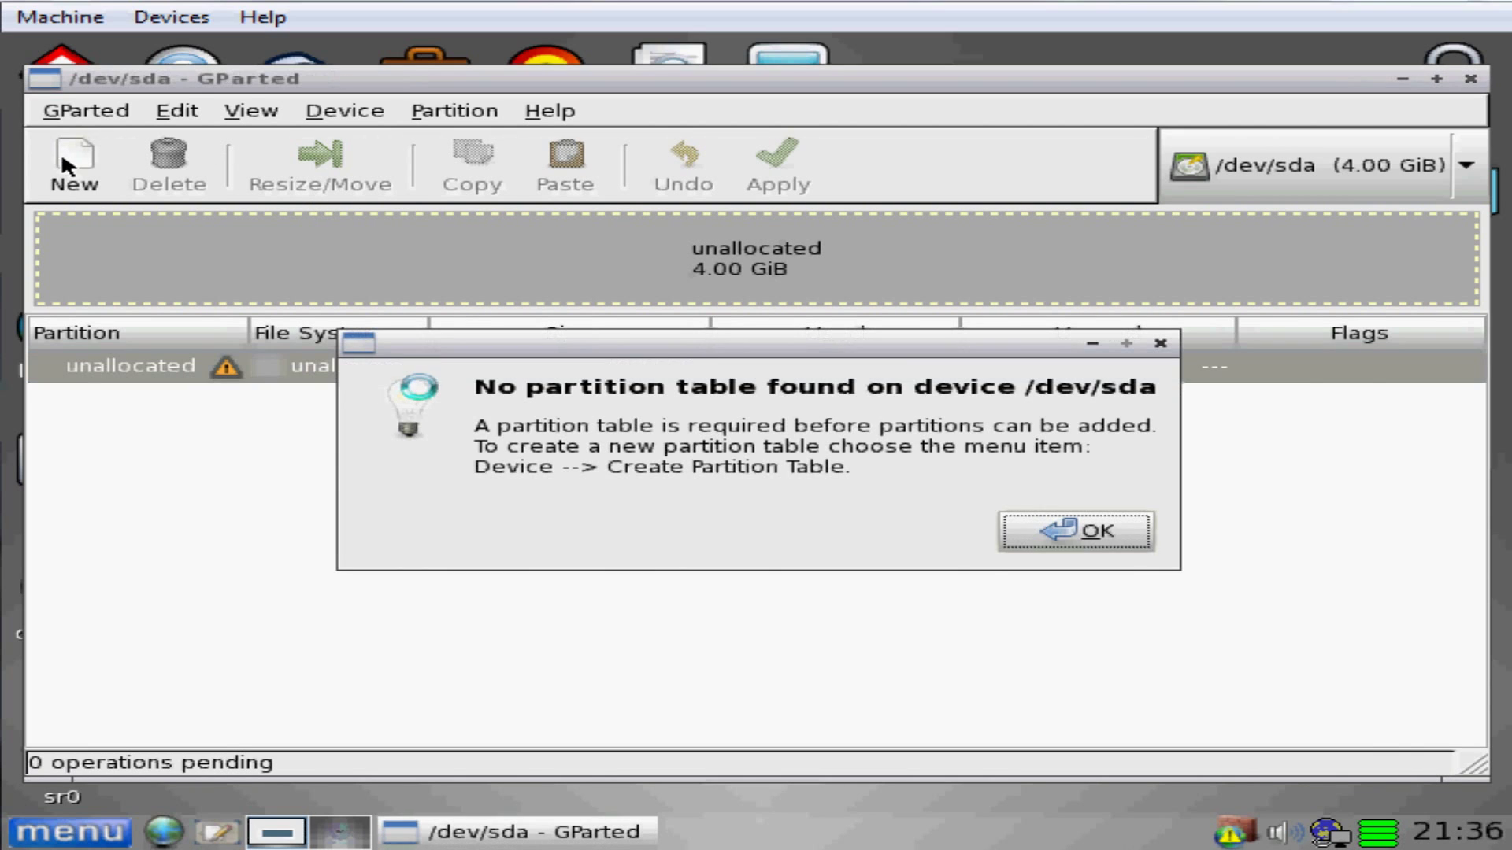
{"action": "left_click", "coordinate": [1143, 545]}
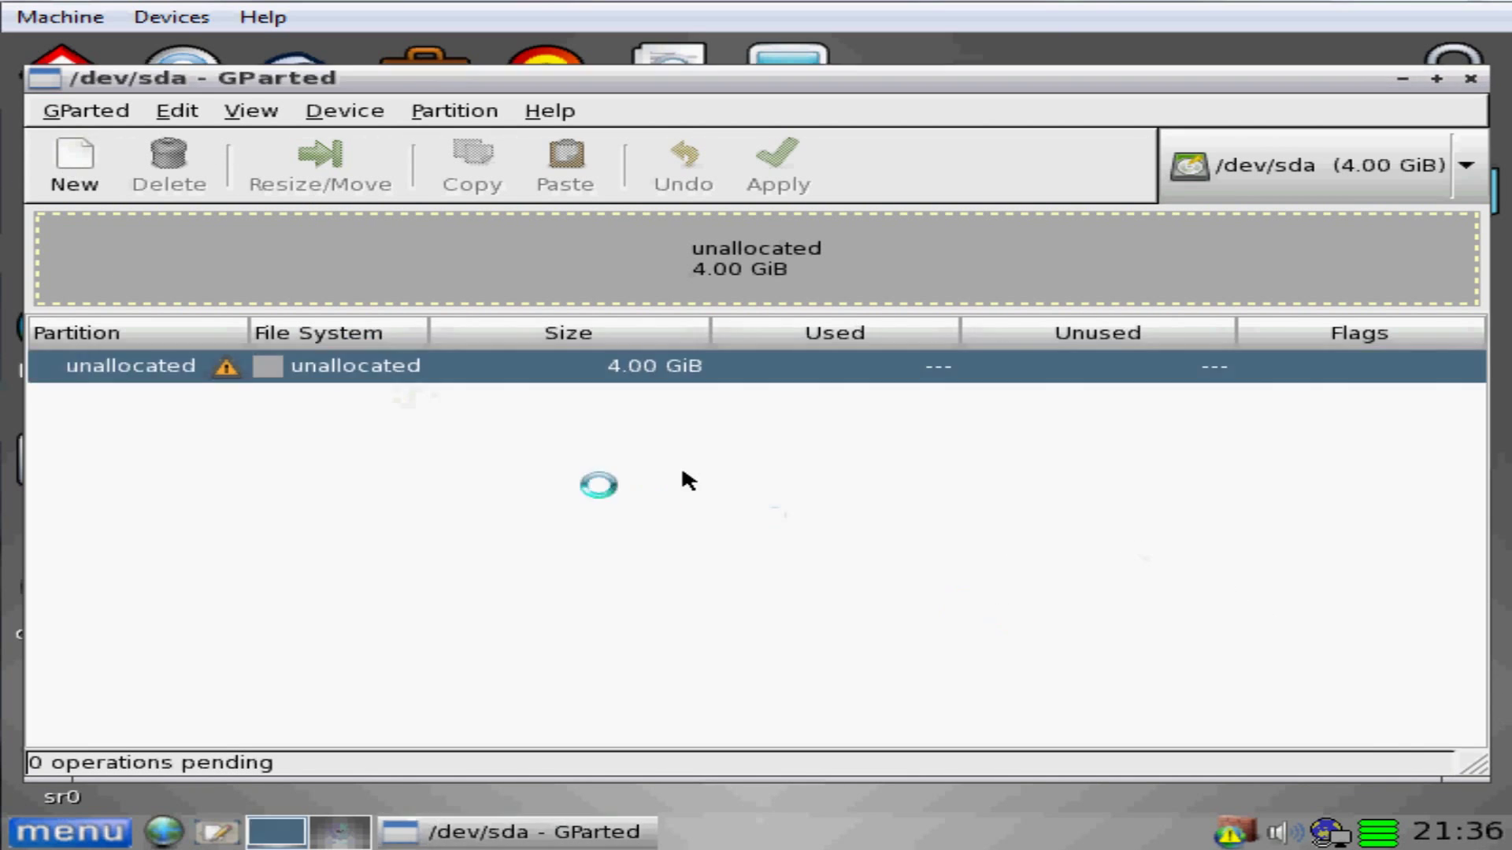
{"action": "right_click", "coordinate": [374, 381]}
{"action": "key", "text": "Escape"}
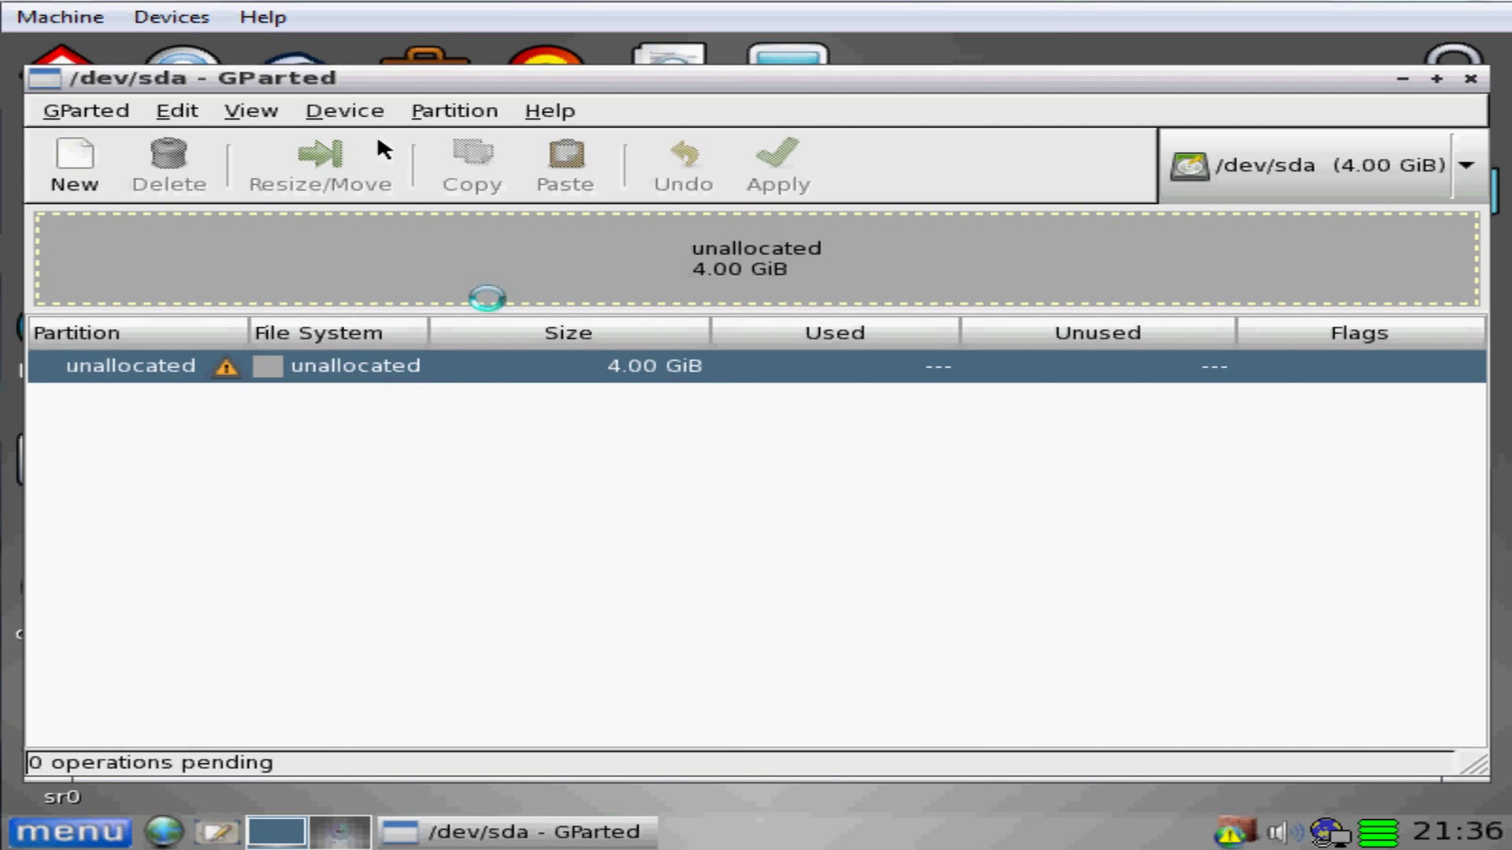
- Create a default MS-DOS partition table on /dev/sda
{"action": "left_click", "coordinate": [454, 110]}
{"action": "mouse_move", "coordinate": [371, 110]}
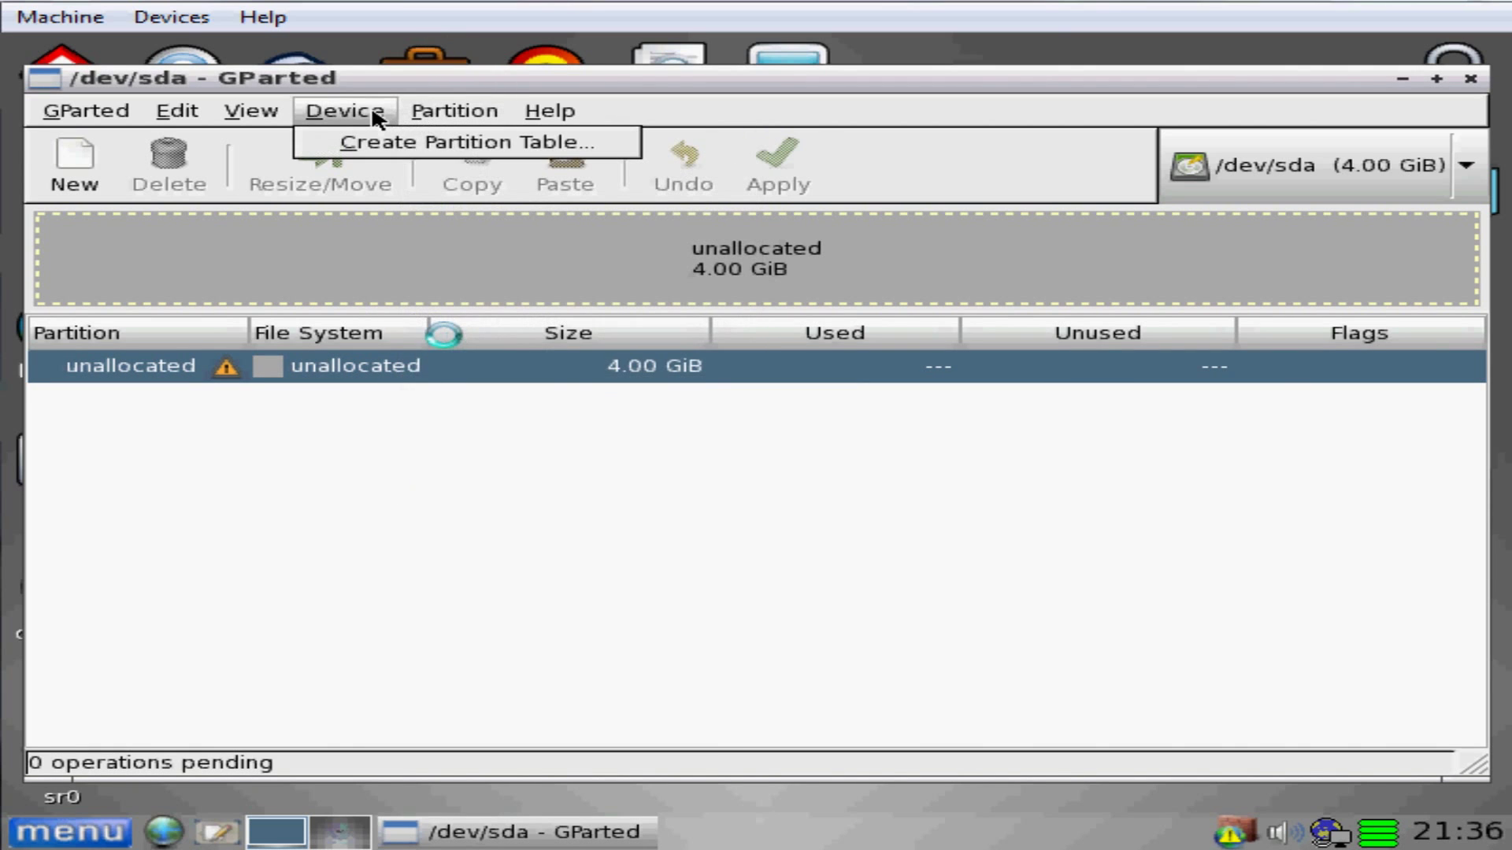
{"action": "left_click", "coordinate": [374, 140]}
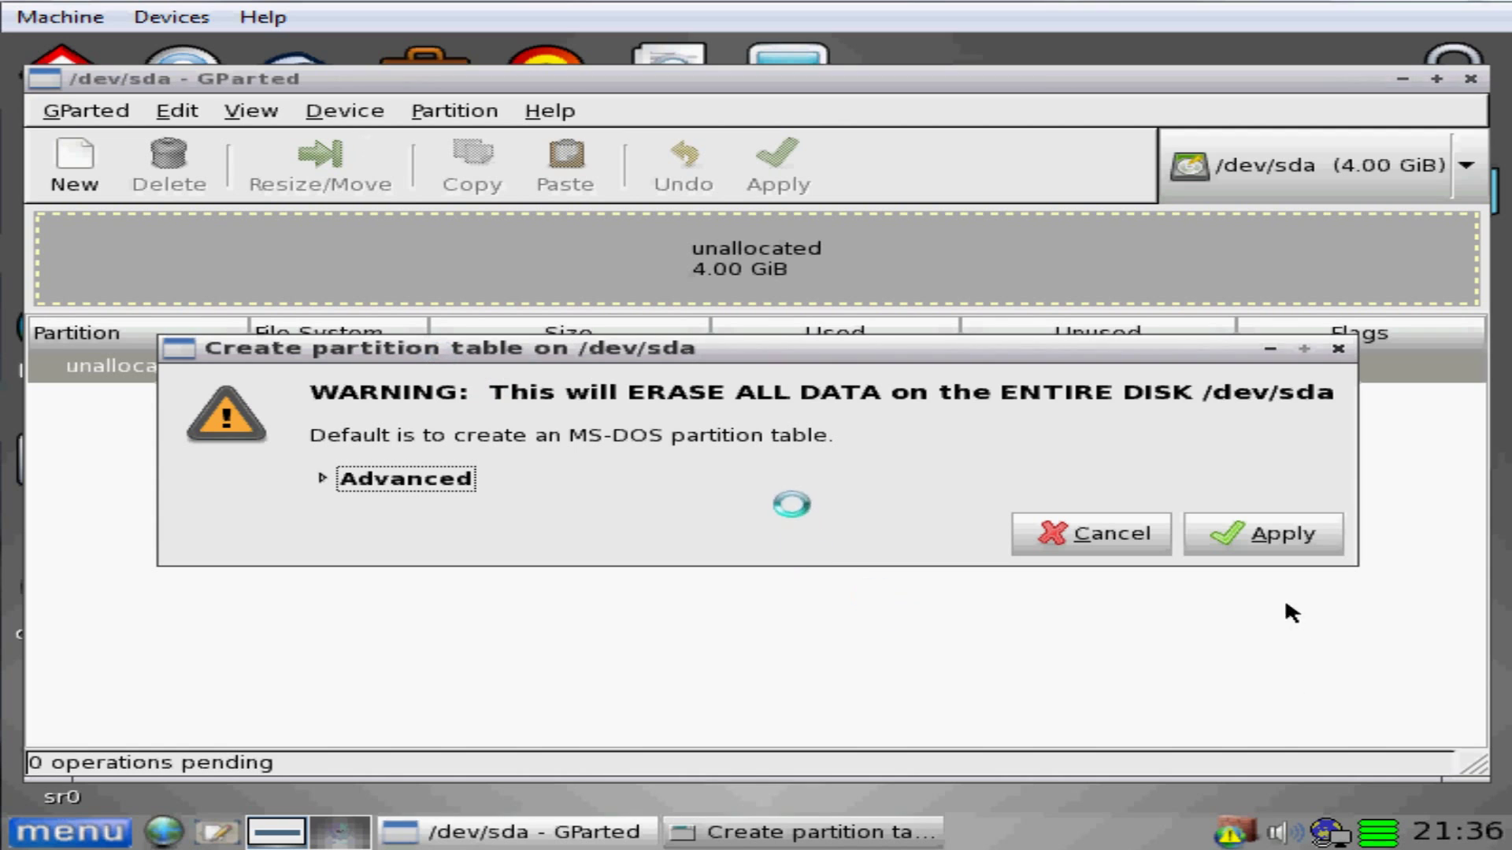
{"action": "left_click", "coordinate": [1230, 542]}
- Add a 1000 MiB primary partition with the linux-swap file system in the unallocated space
{"action": "left_click", "coordinate": [286, 373]}
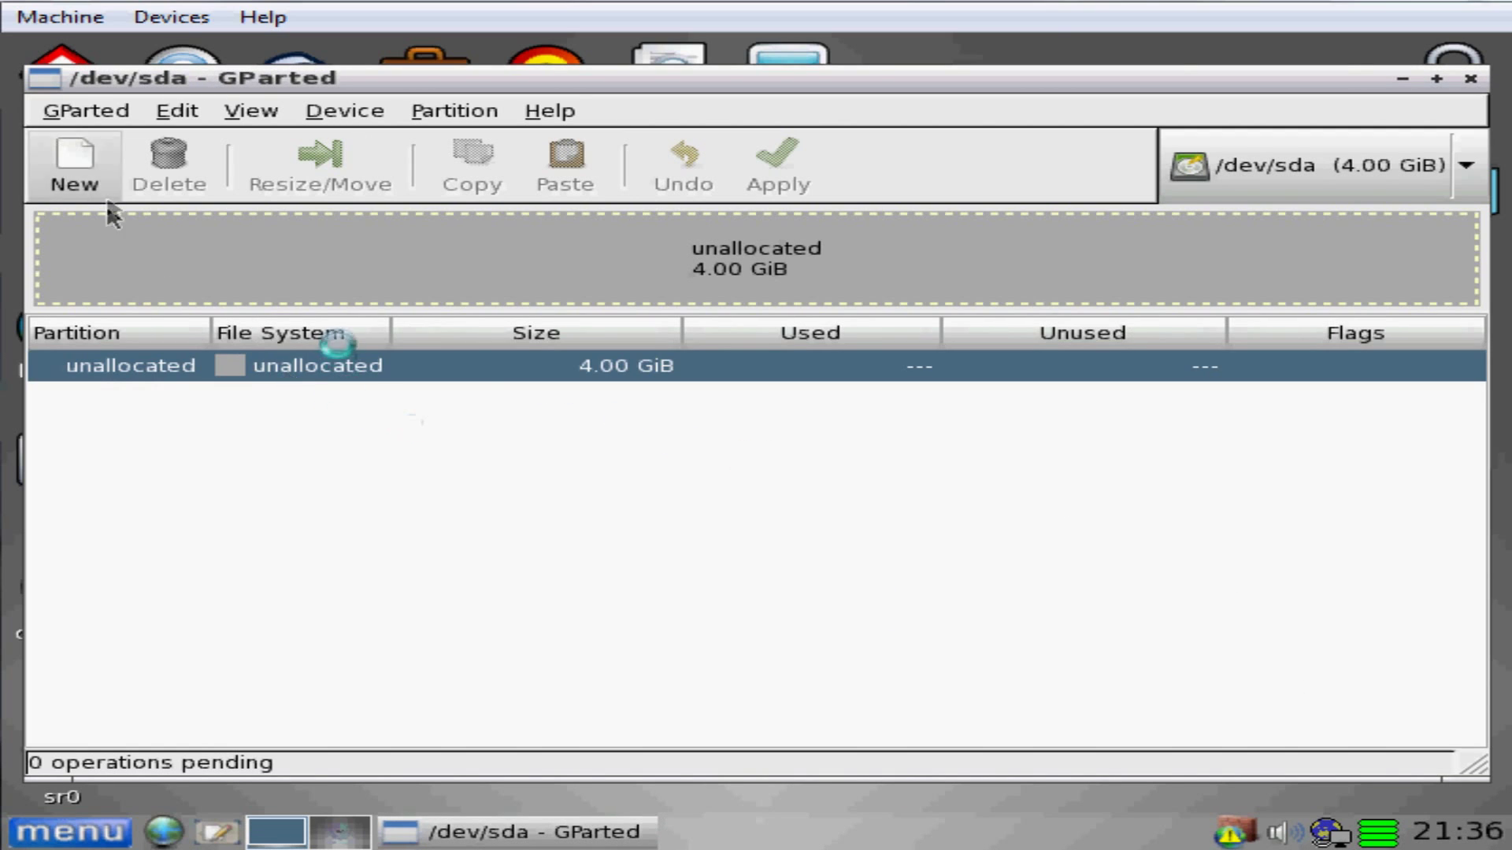
{"action": "left_click", "coordinate": [79, 169]}
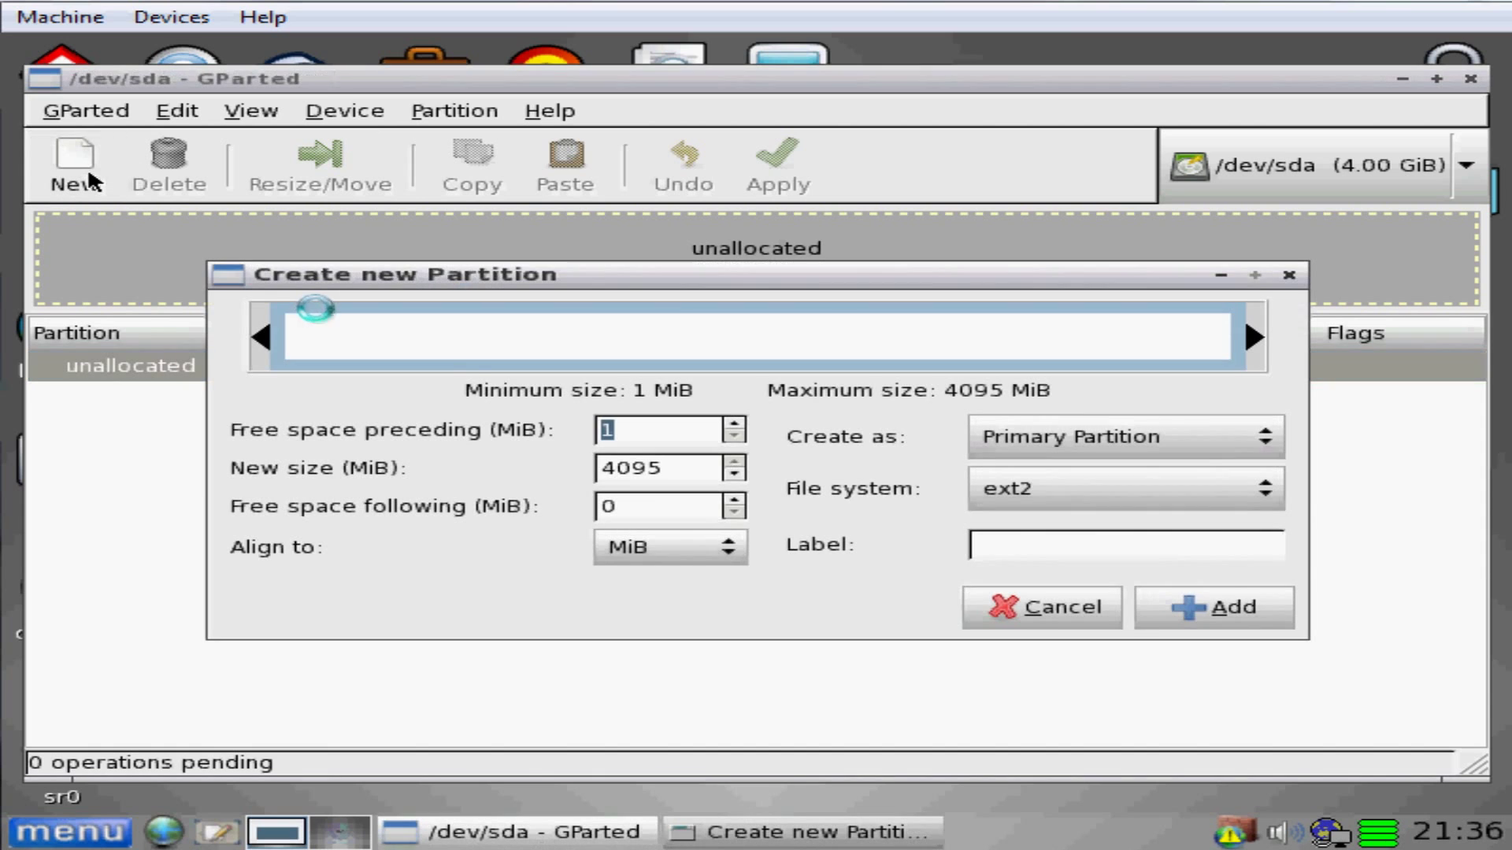
{"action": "left_click", "coordinate": [1005, 446]}
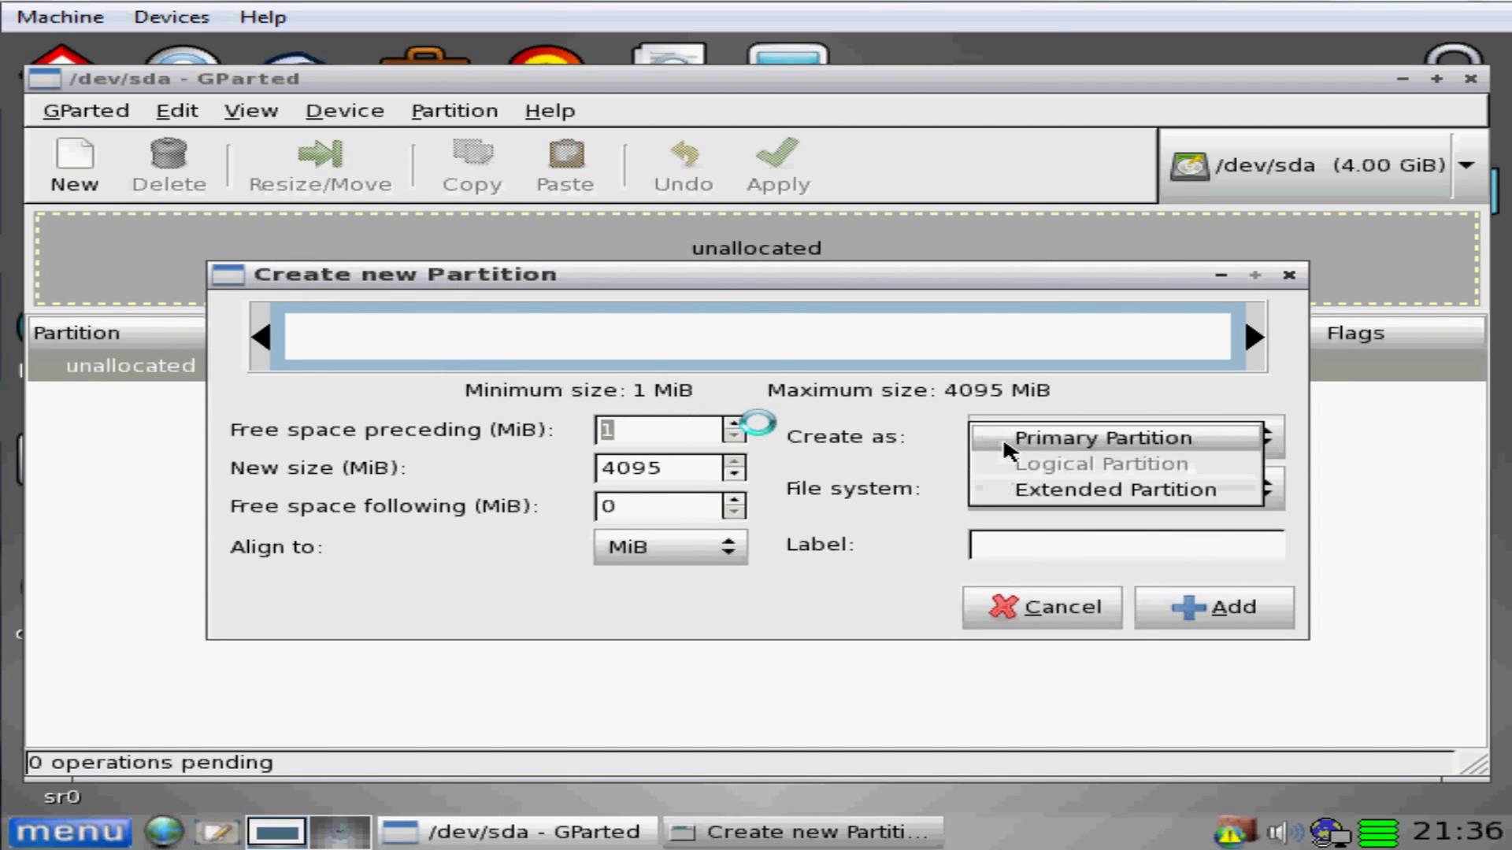
{"action": "left_click", "coordinate": [1004, 446]}
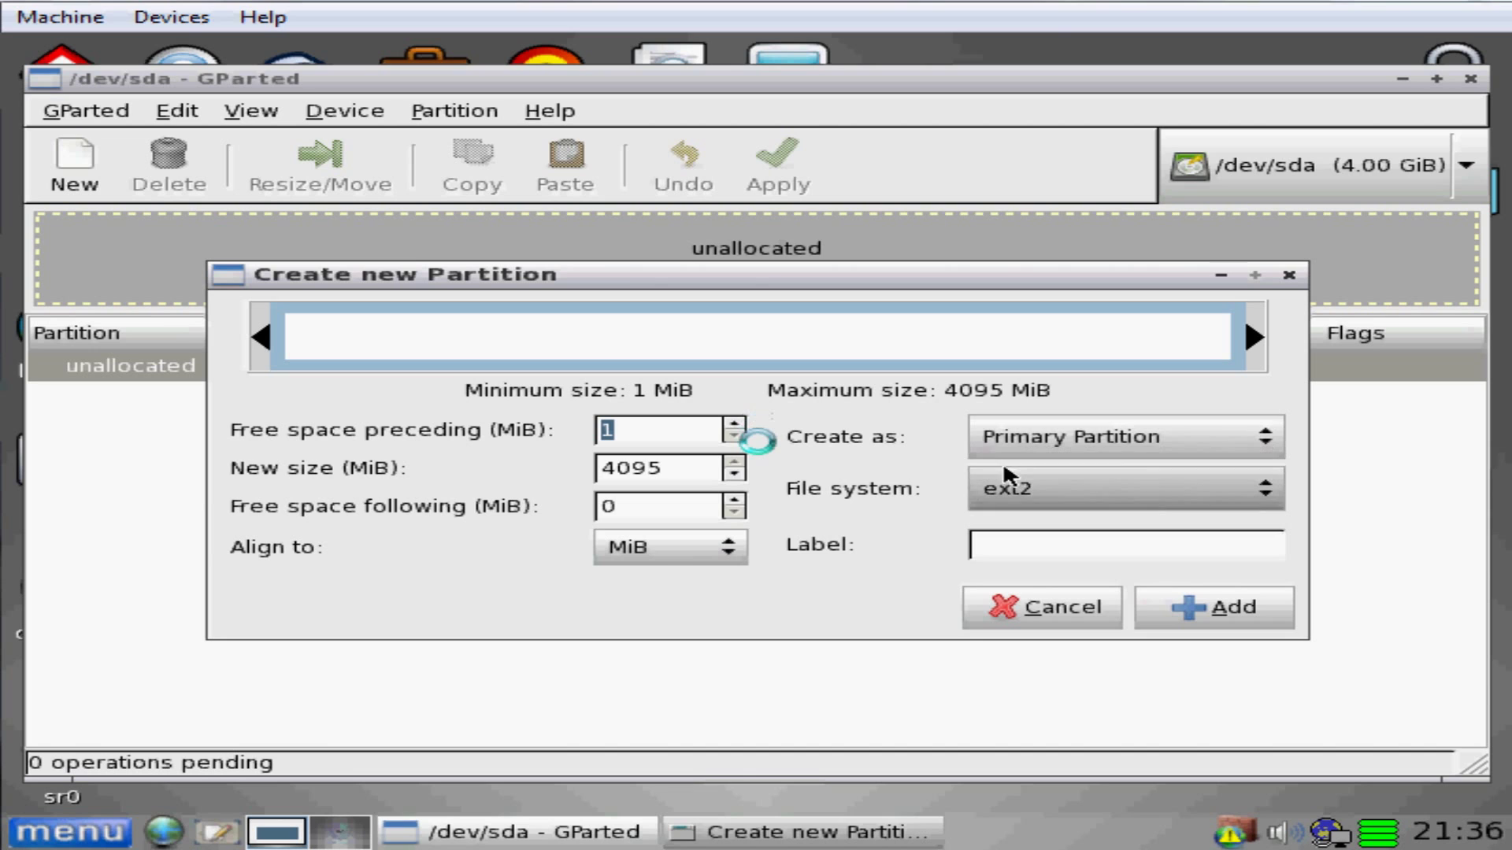
{"action": "left_click", "coordinate": [1006, 471]}
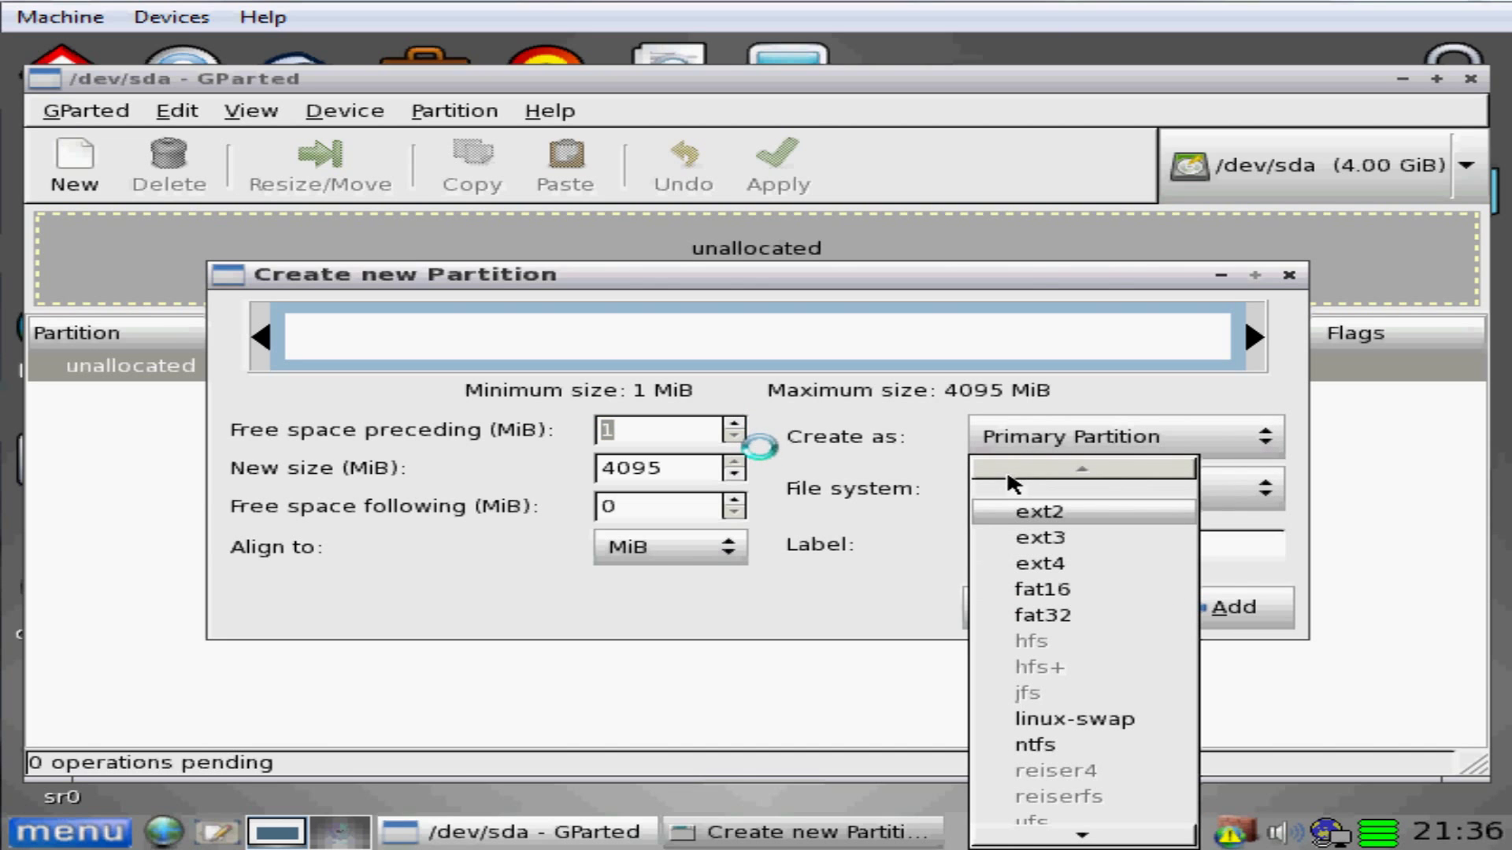
{"action": "left_click", "coordinate": [1100, 716]}
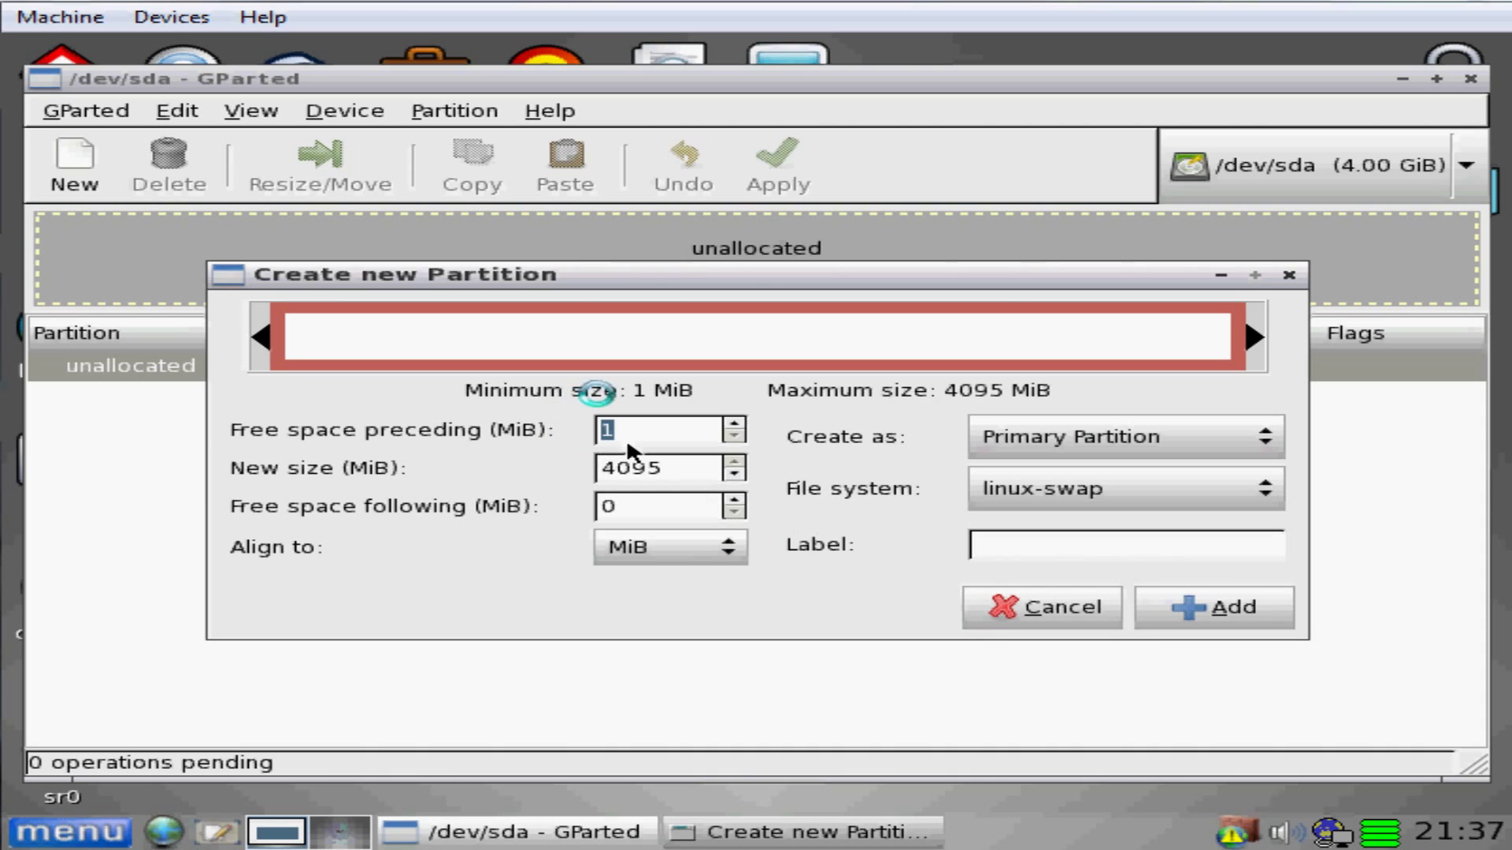
{"action": "left_click_drag", "start_coordinate": [679, 464], "coordinate": [564, 479]}
{"action": "type", "text": "1000"}
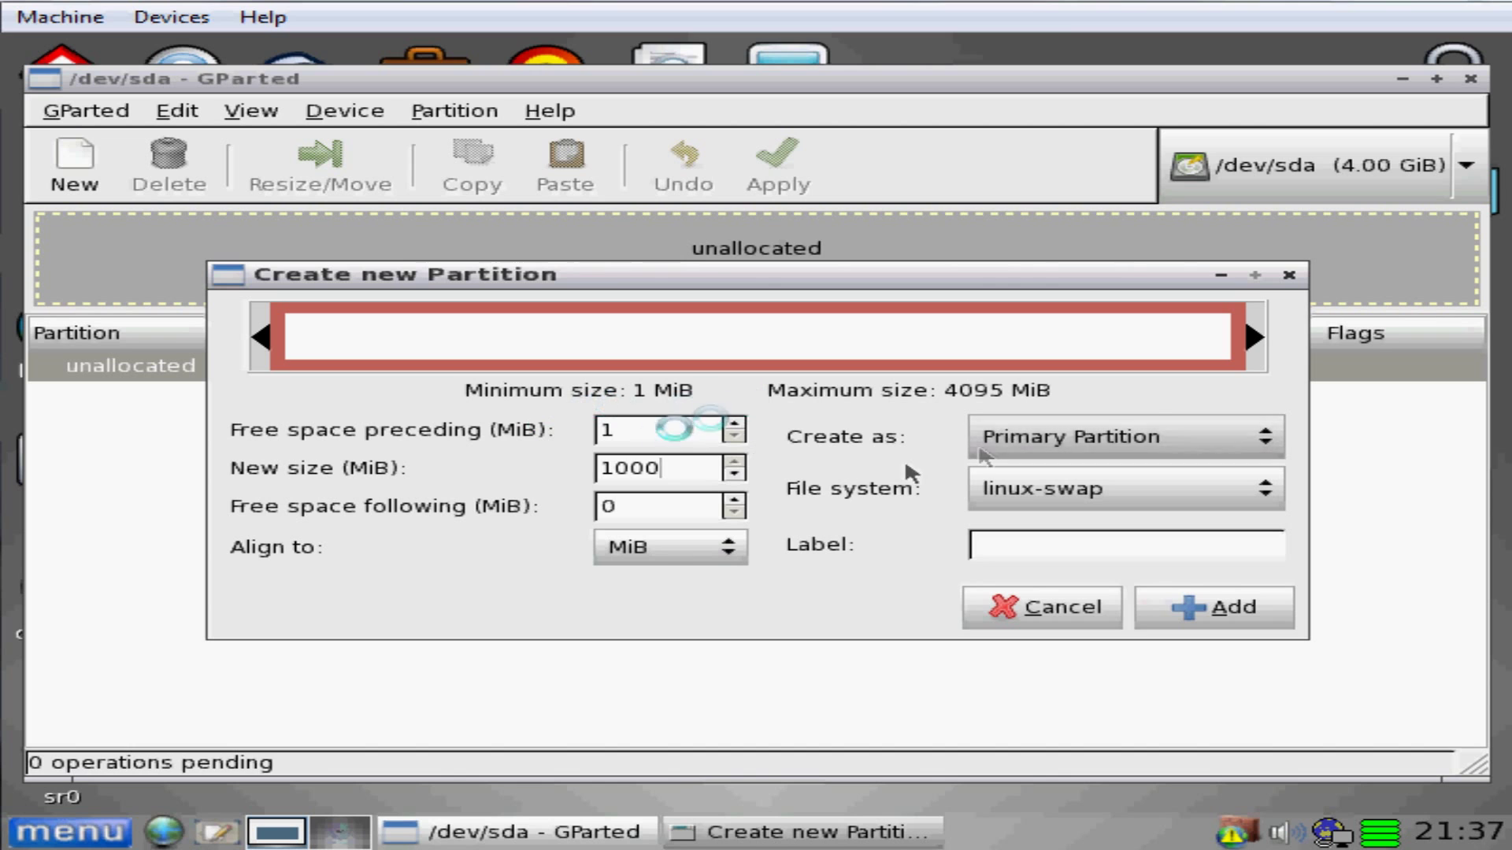
{"action": "left_click", "coordinate": [1228, 606]}
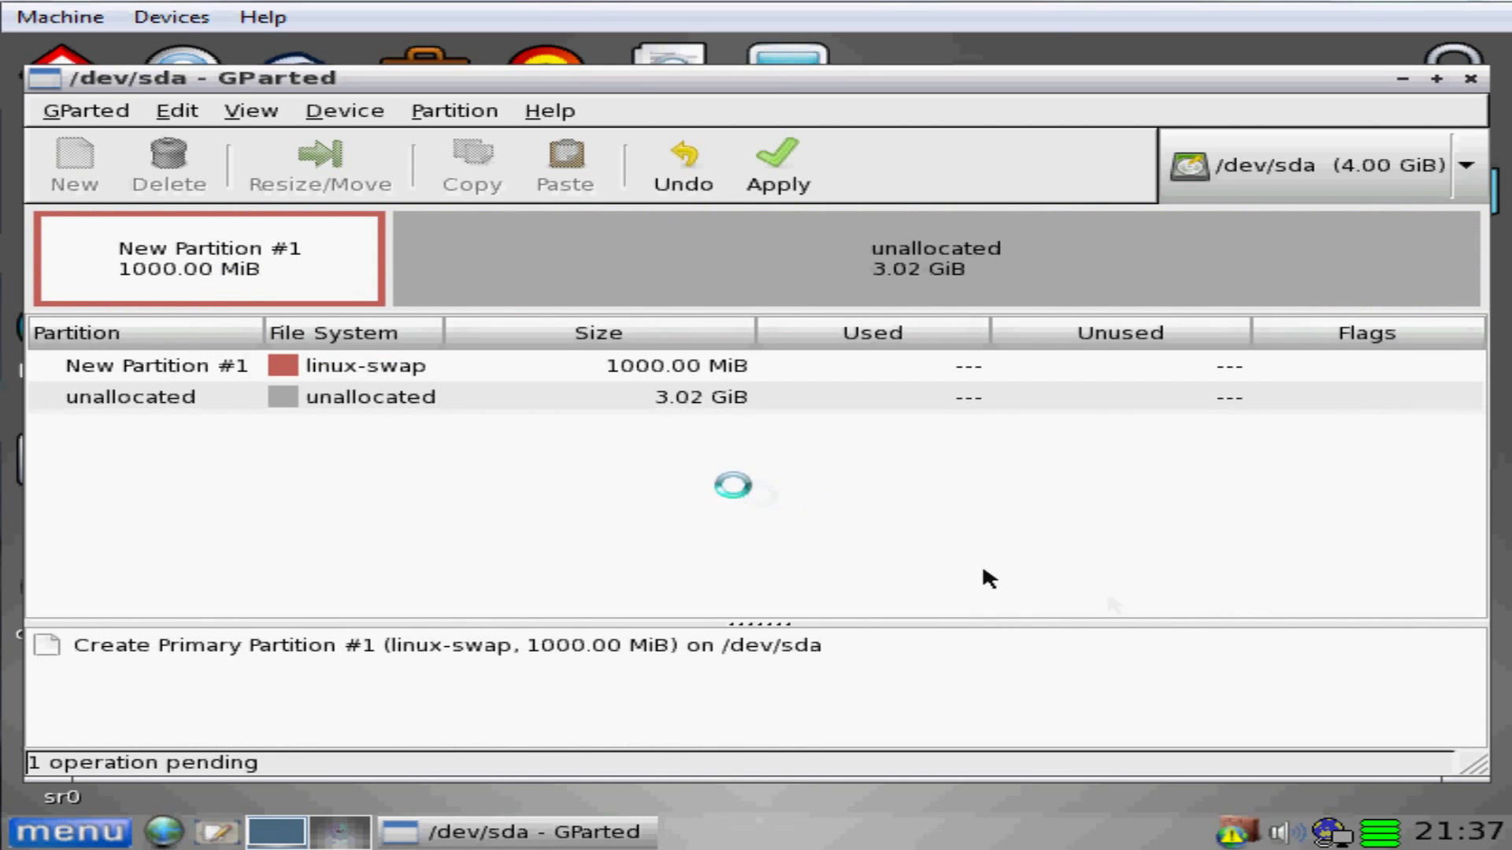
- Add a primary ext2 partition filling the remaining 3095 MiB of unallocated space
{"action": "right_click", "coordinate": [476, 396]}
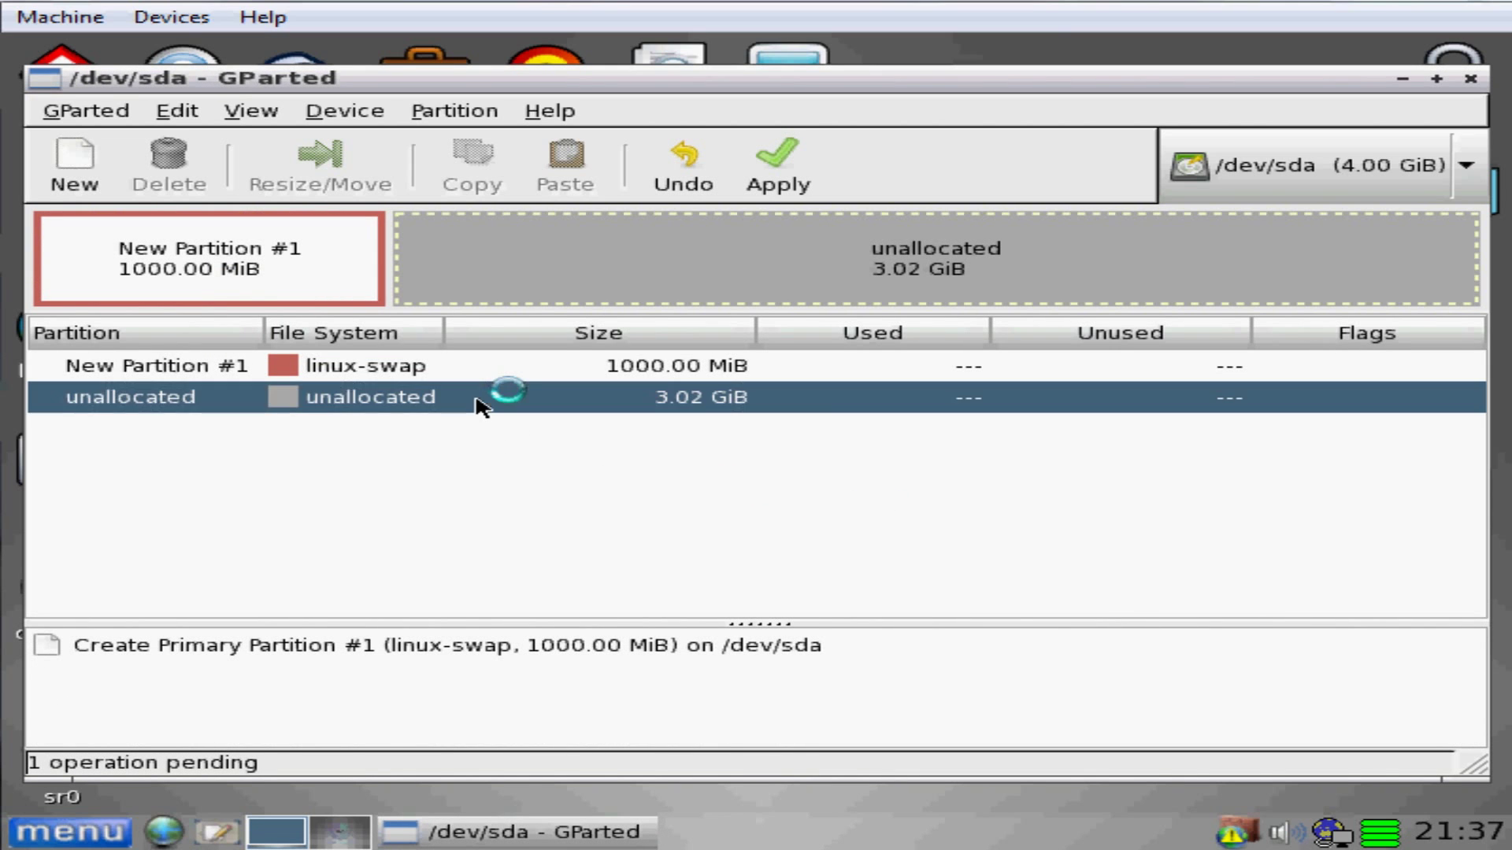
{"action": "left_click", "coordinate": [488, 417]}
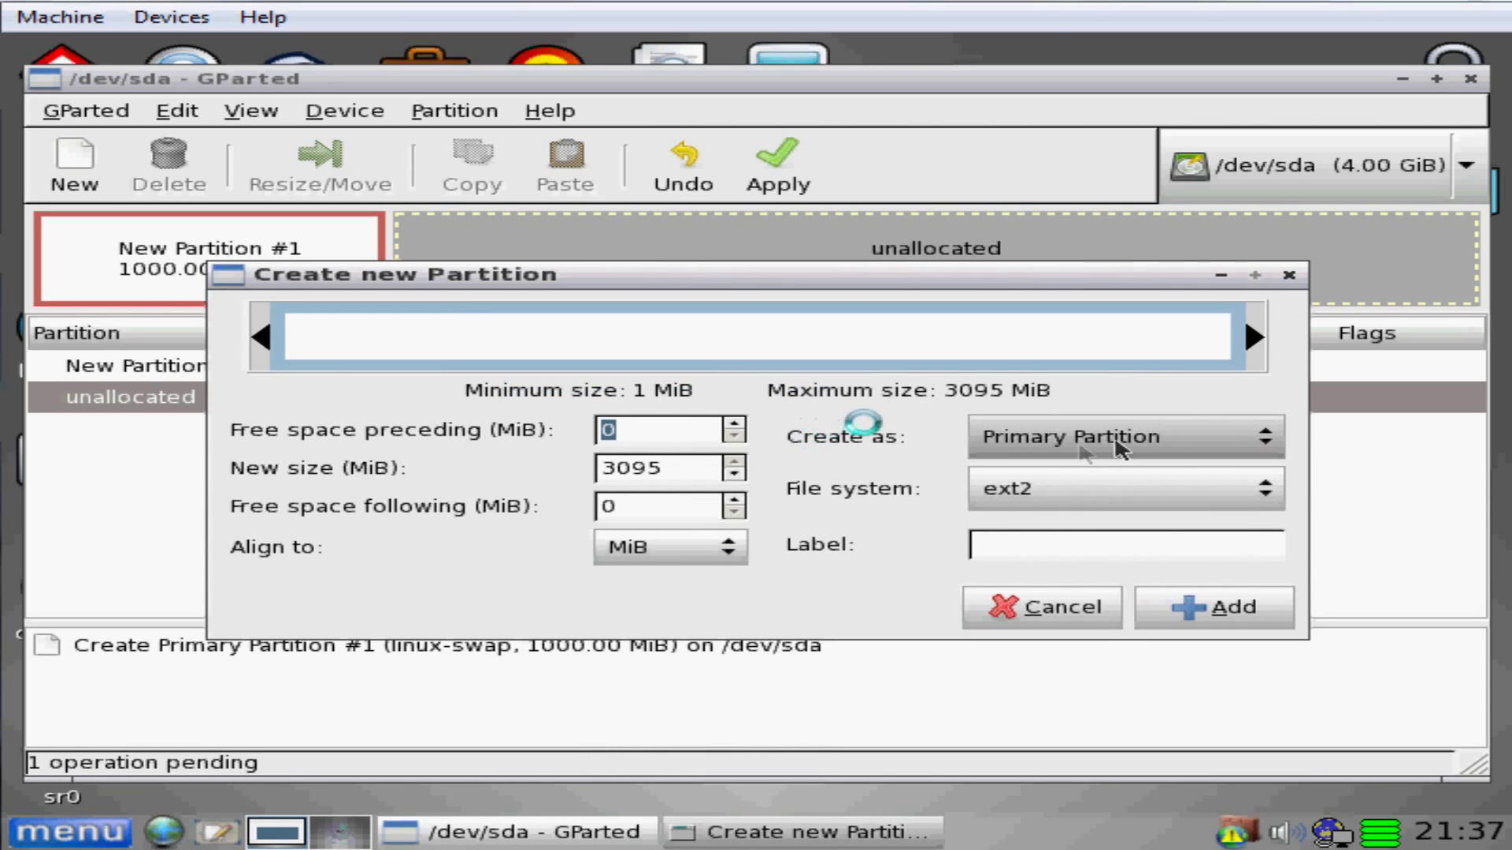
{"action": "left_click", "coordinate": [1113, 447]}
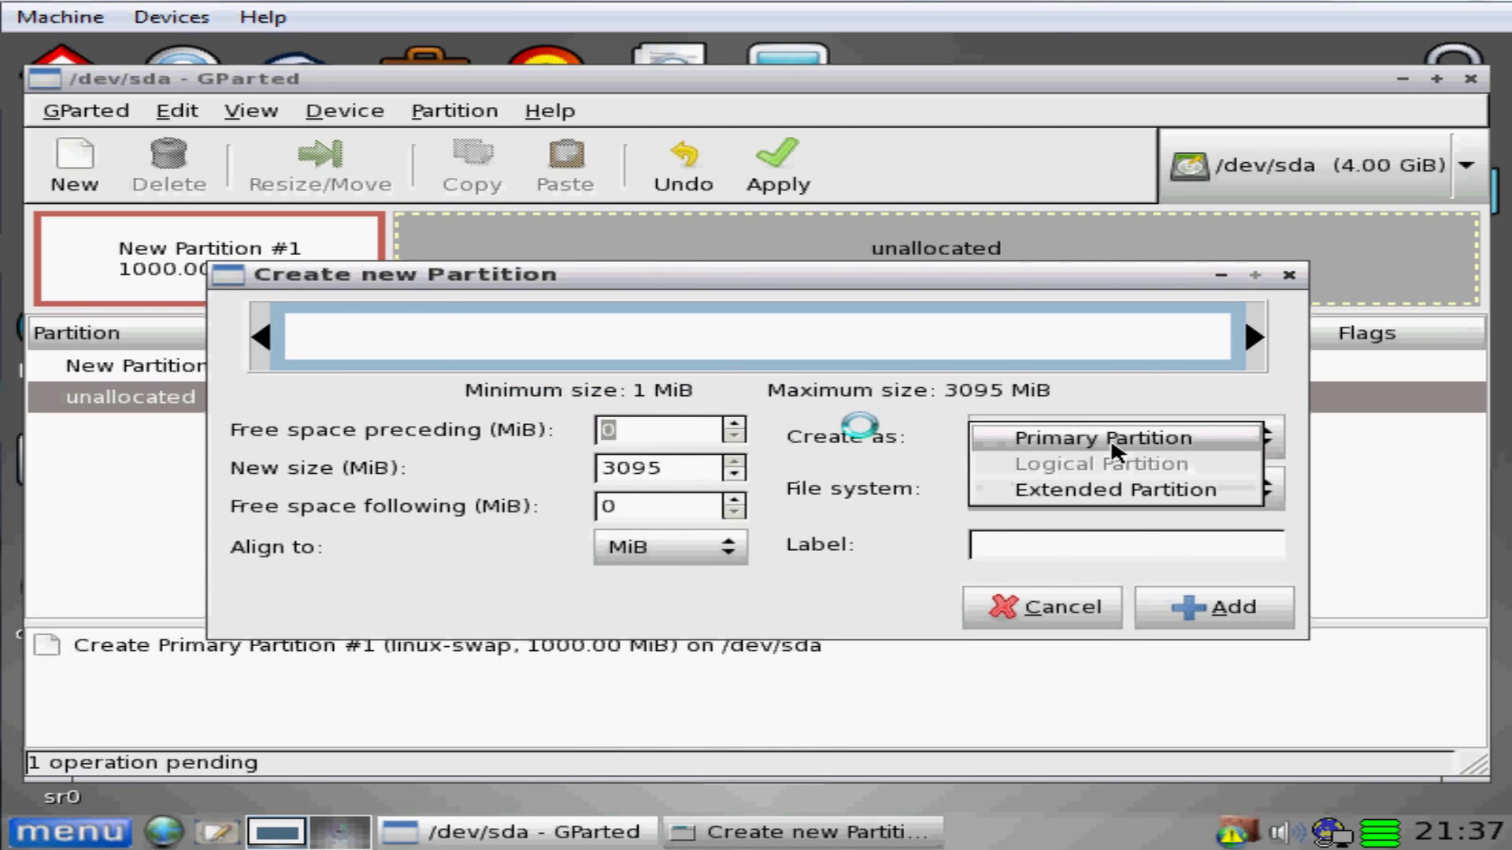
{"action": "left_click", "coordinate": [1112, 441]}
{"action": "left_click", "coordinate": [1088, 486]}
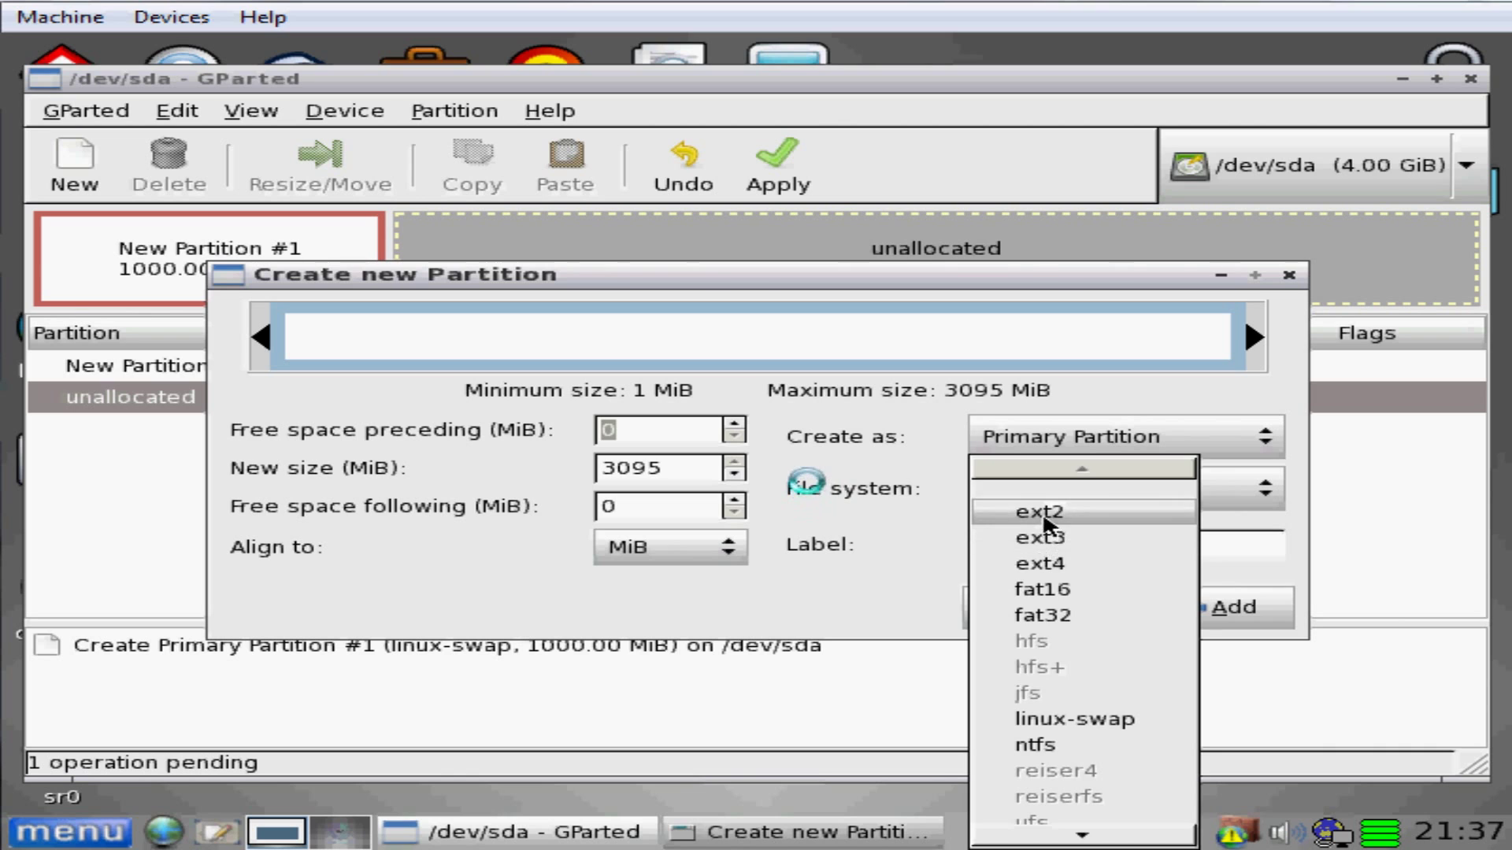
{"action": "left_click", "coordinate": [1044, 477]}
{"action": "left_click", "coordinate": [1209, 610]}
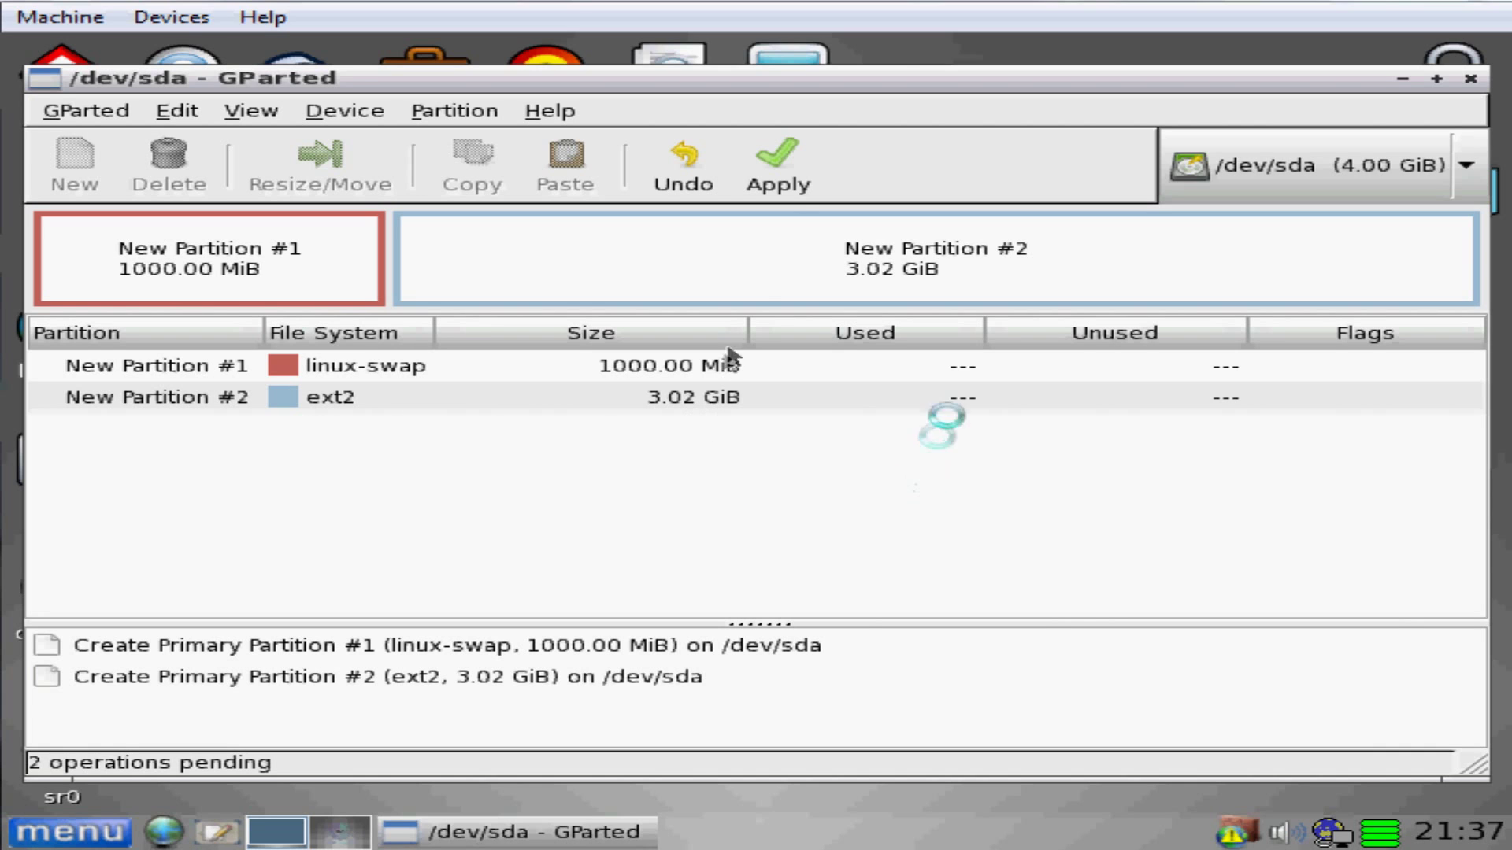
- Apply the pending partition operations to /dev/sda and quit GParted
{"action": "left_click", "coordinate": [791, 186]}
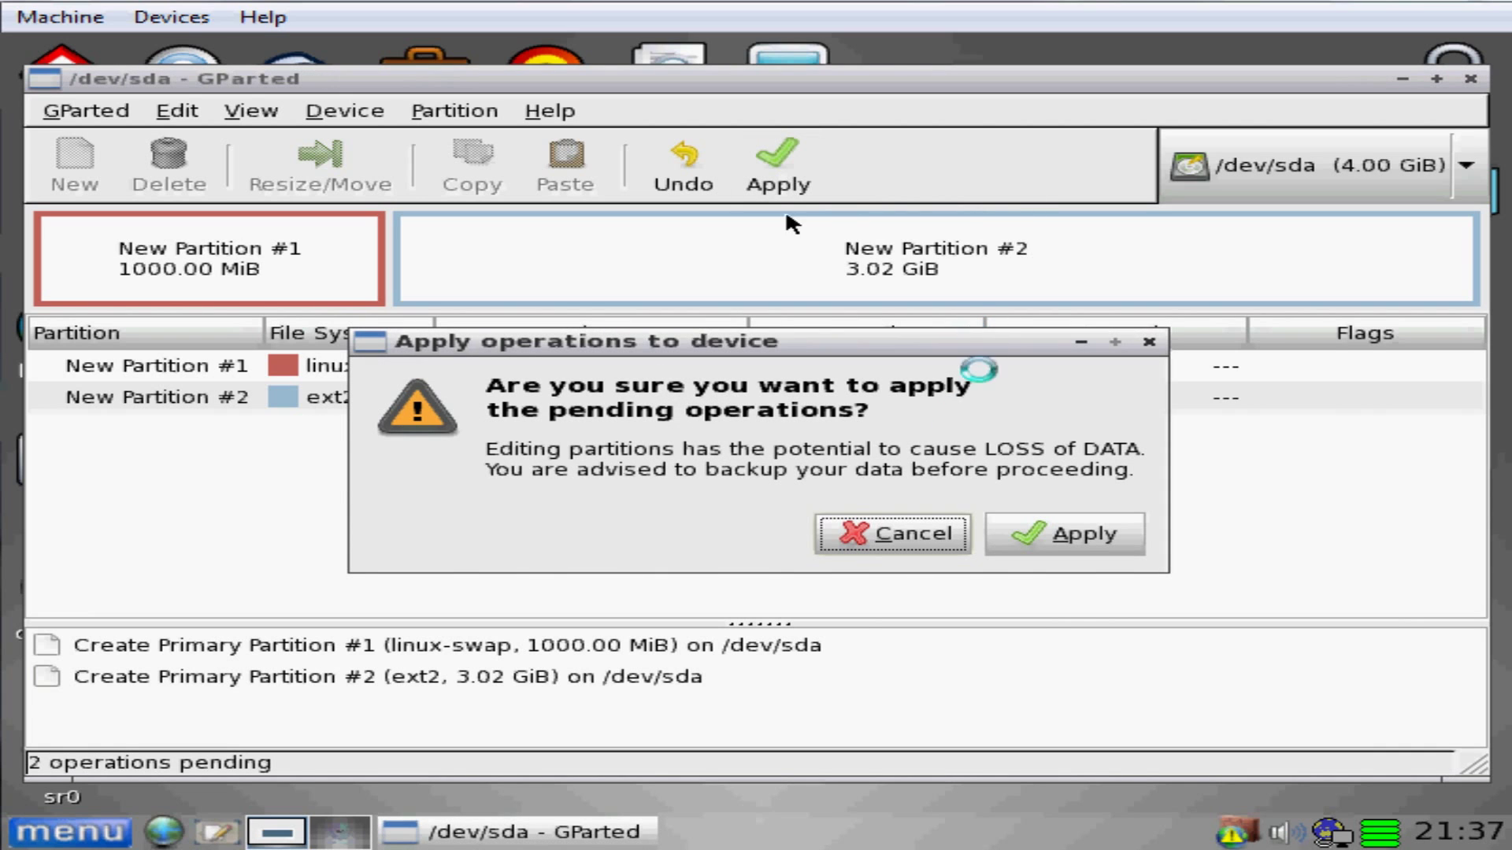
{"action": "left_click", "coordinate": [1064, 540]}
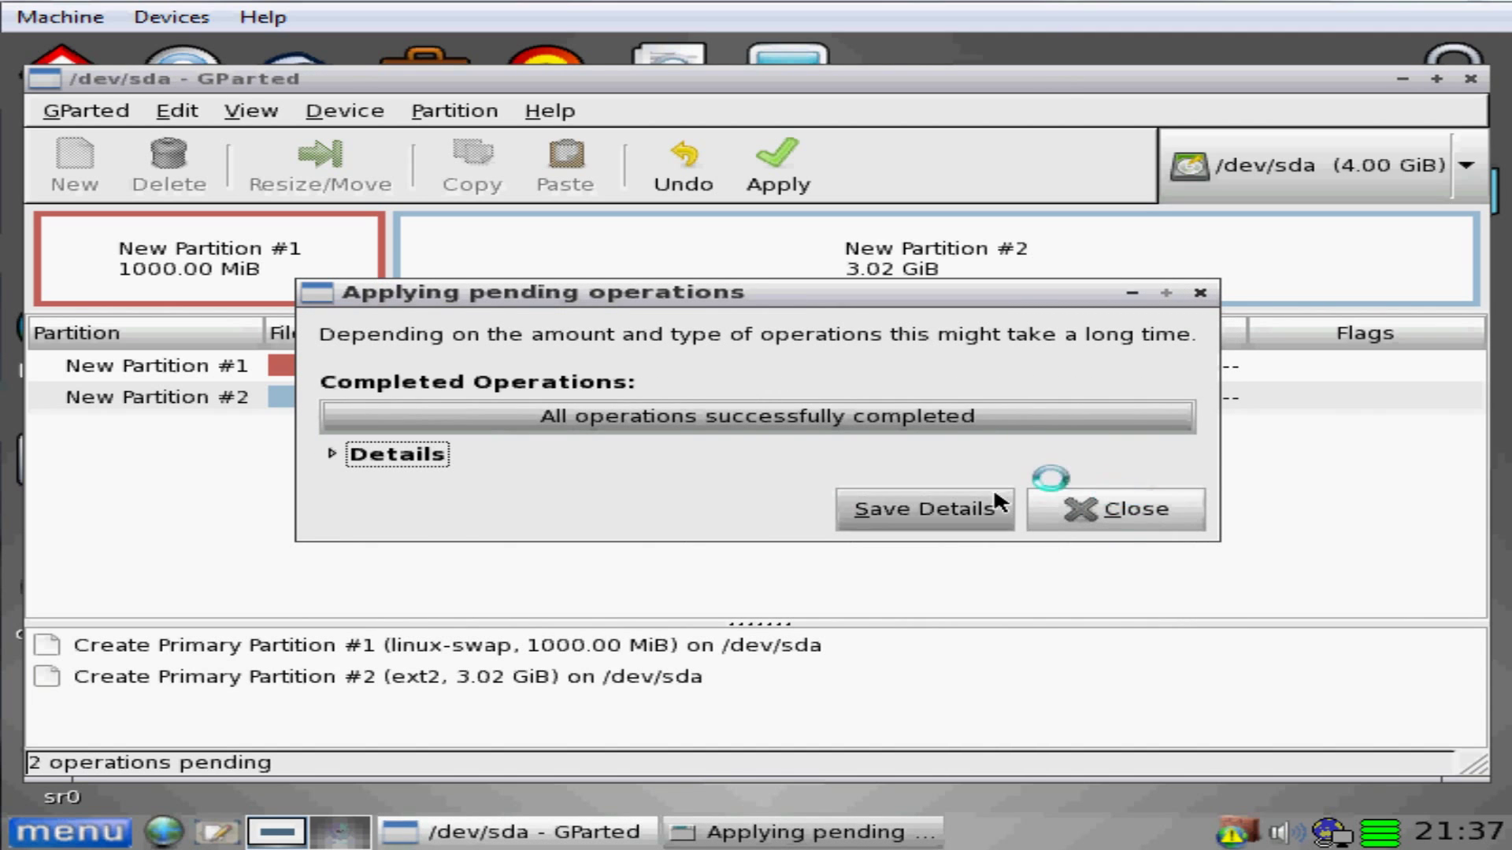
{"action": "left_click", "coordinate": [1080, 506]}
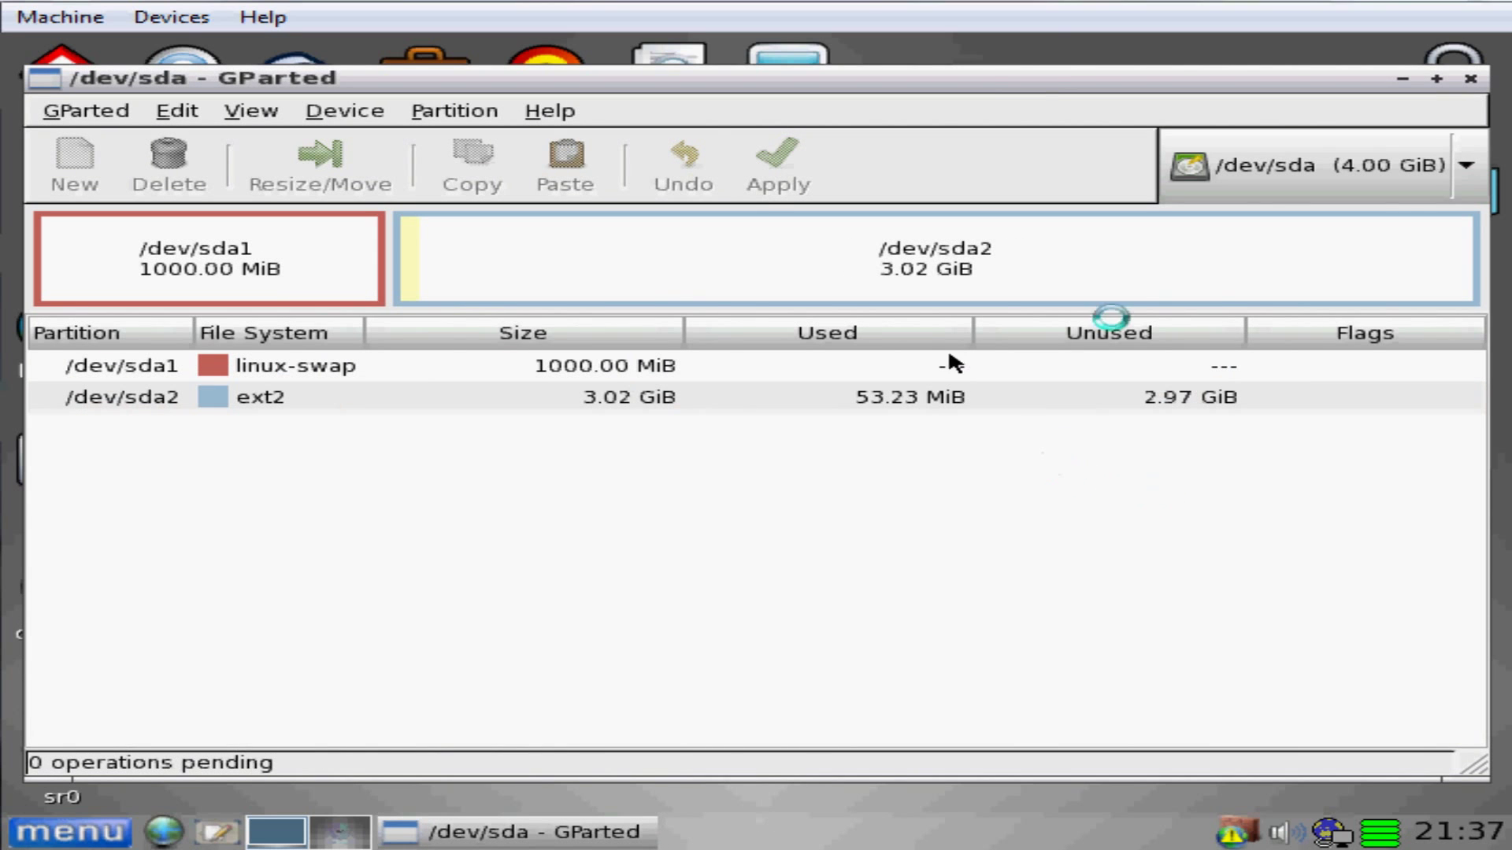
{"action": "left_click", "coordinate": [105, 111]}
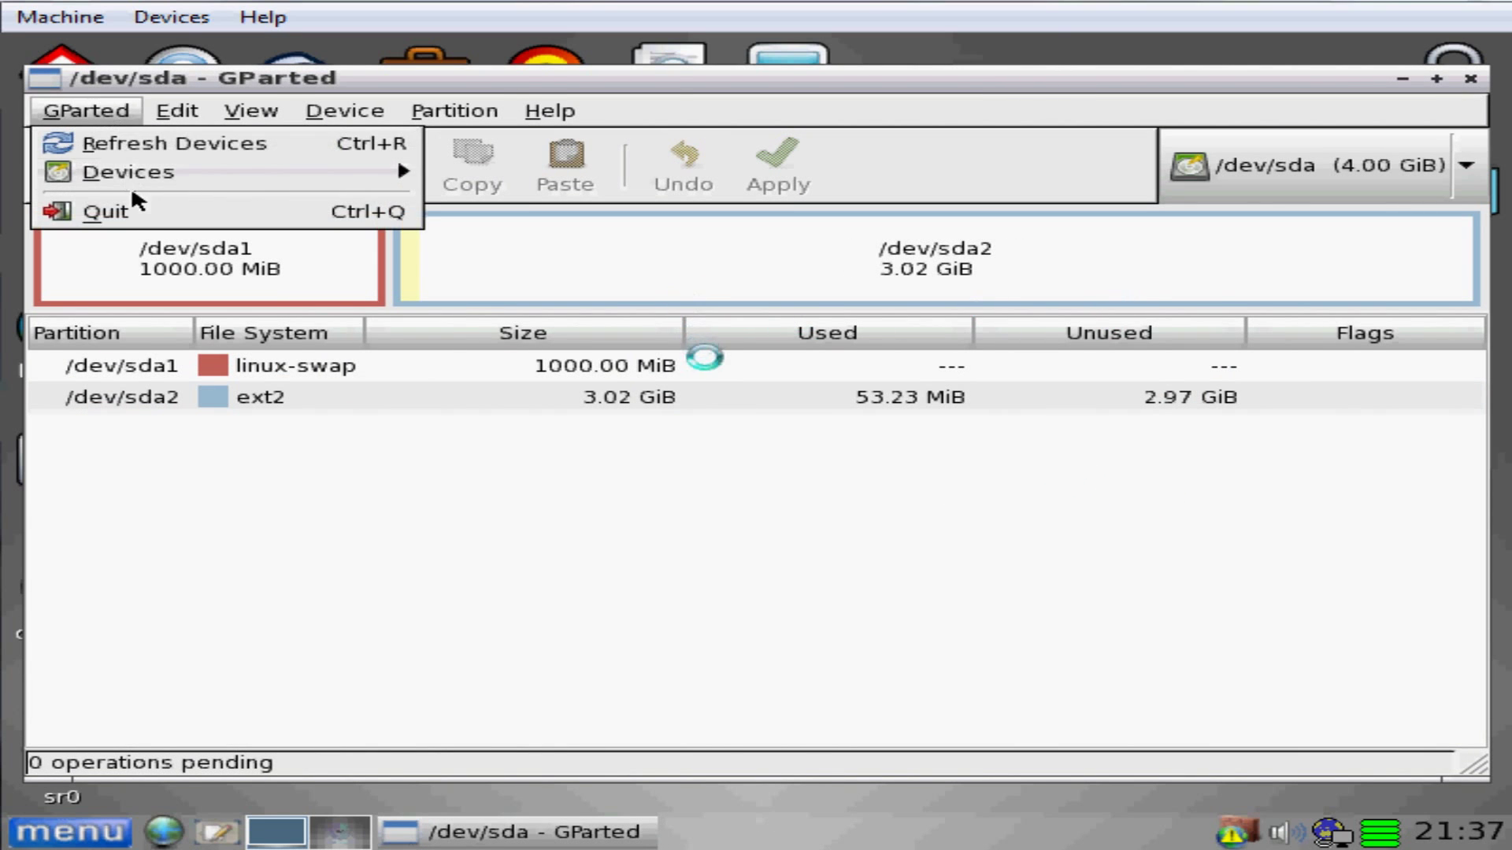
{"action": "left_click", "coordinate": [126, 213]}
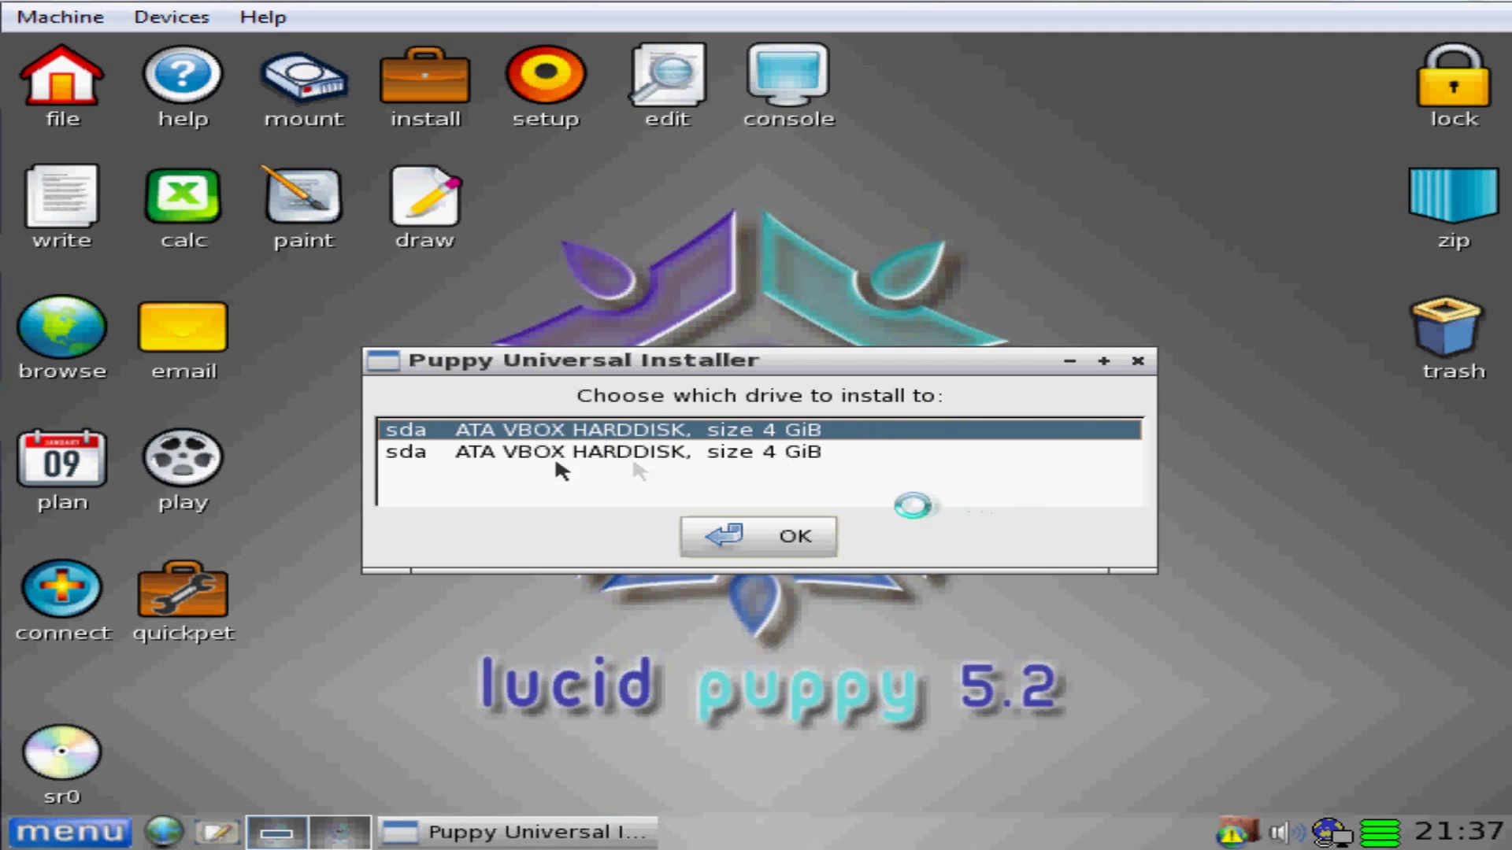
- Start a FULL install of Puppy to partition sda2 on the sda hard disk, using the Puppy files from the CD
{"action": "left_click", "coordinate": [807, 545]}
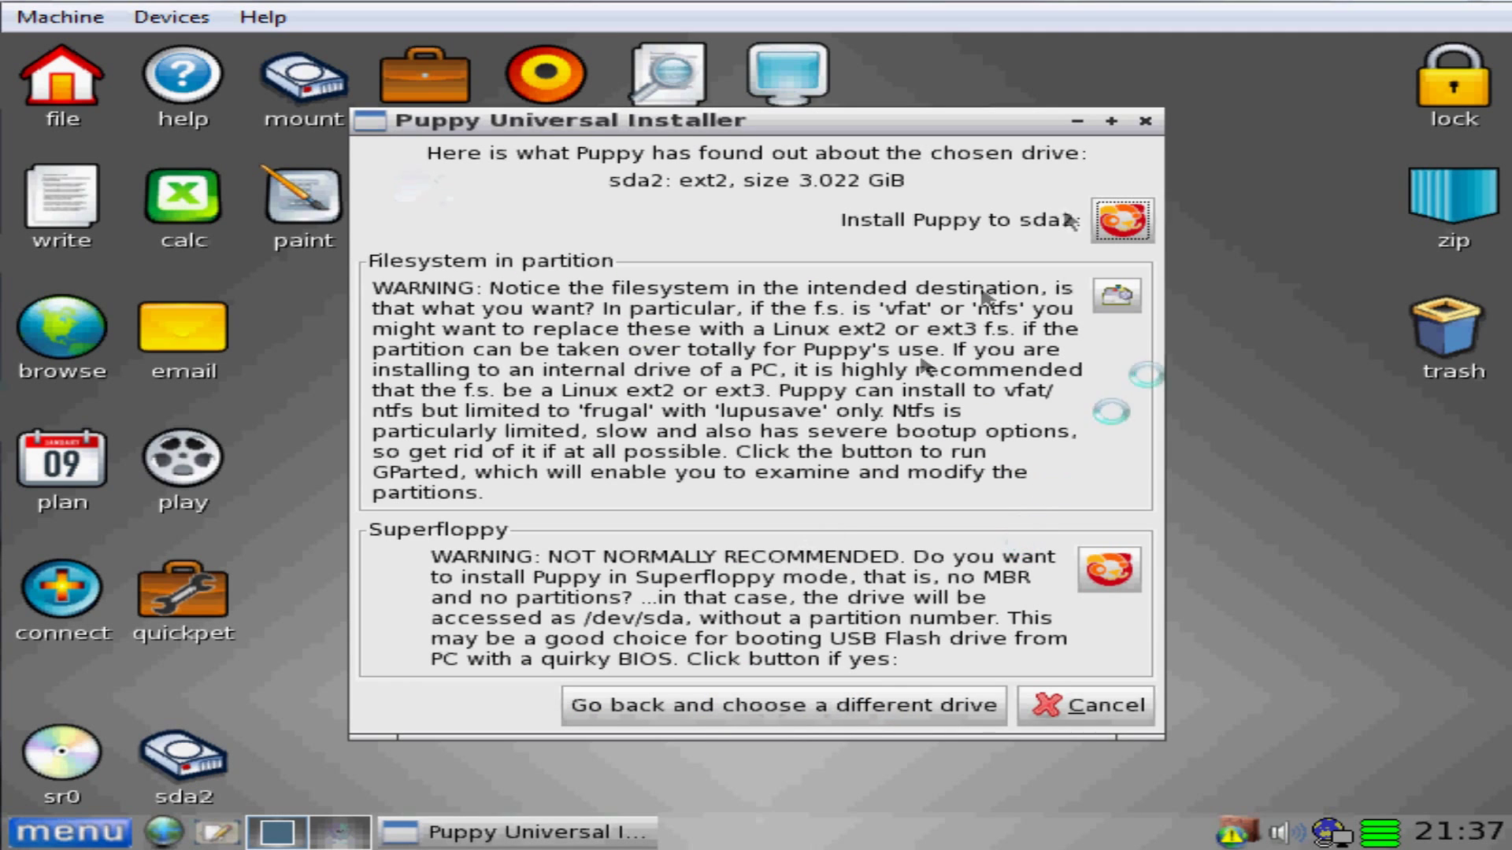
{"action": "left_click", "coordinate": [1122, 220]}
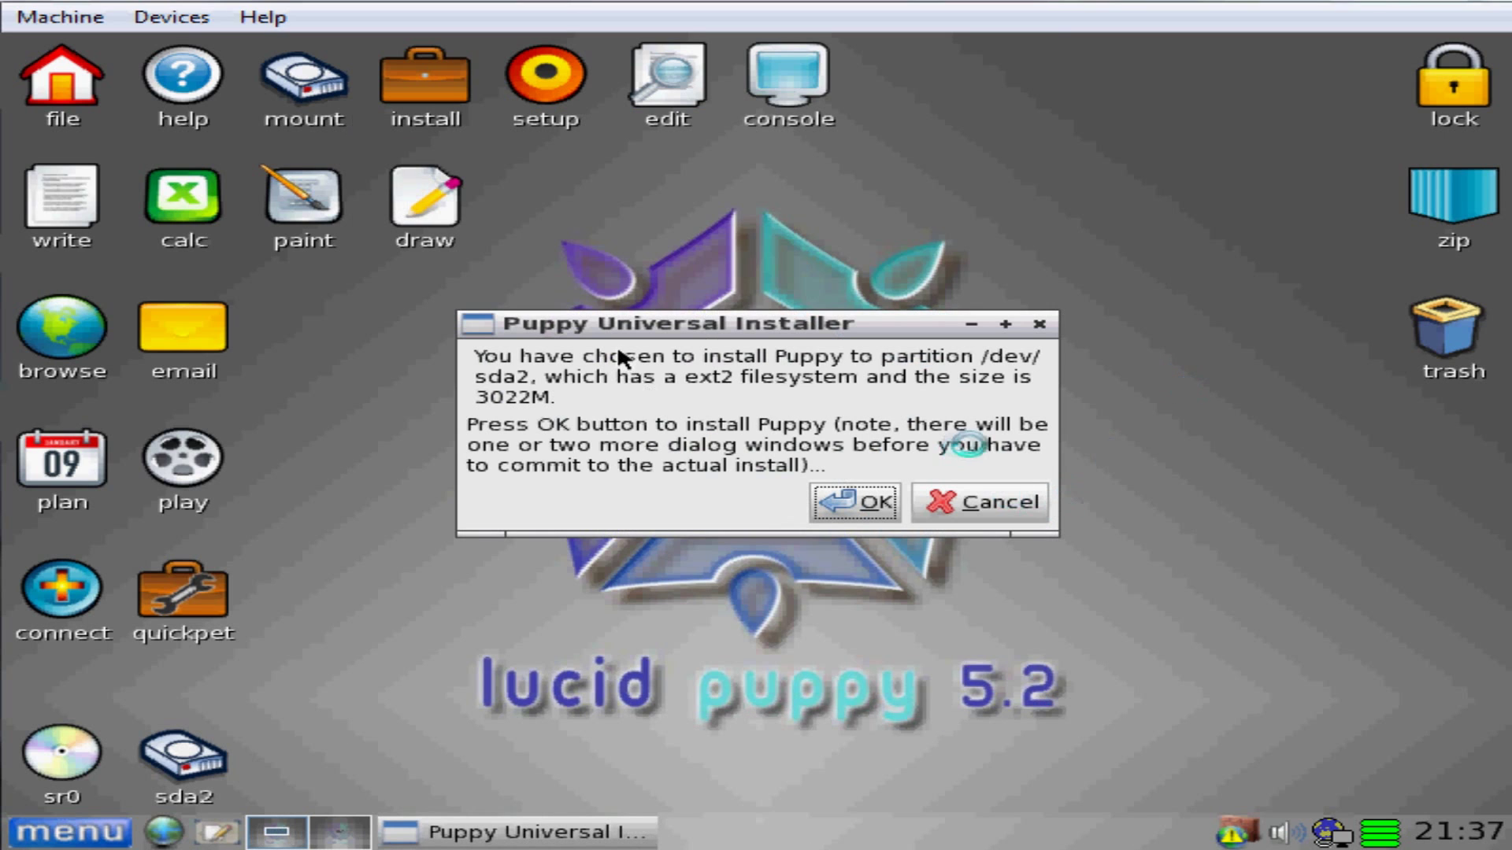
{"action": "left_click", "coordinate": [847, 502]}
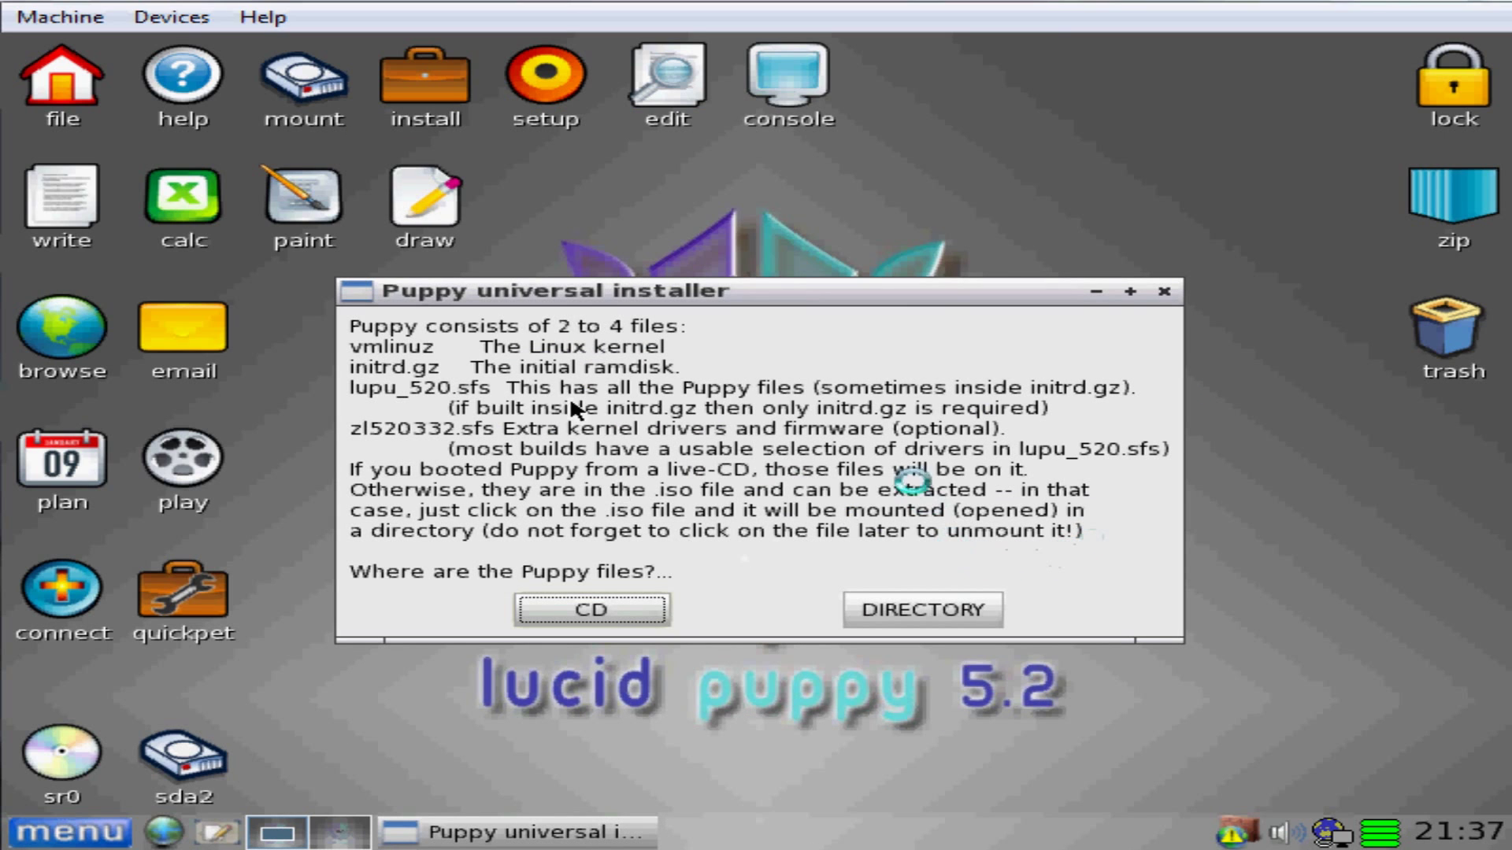
{"action": "left_click", "coordinate": [583, 614]}
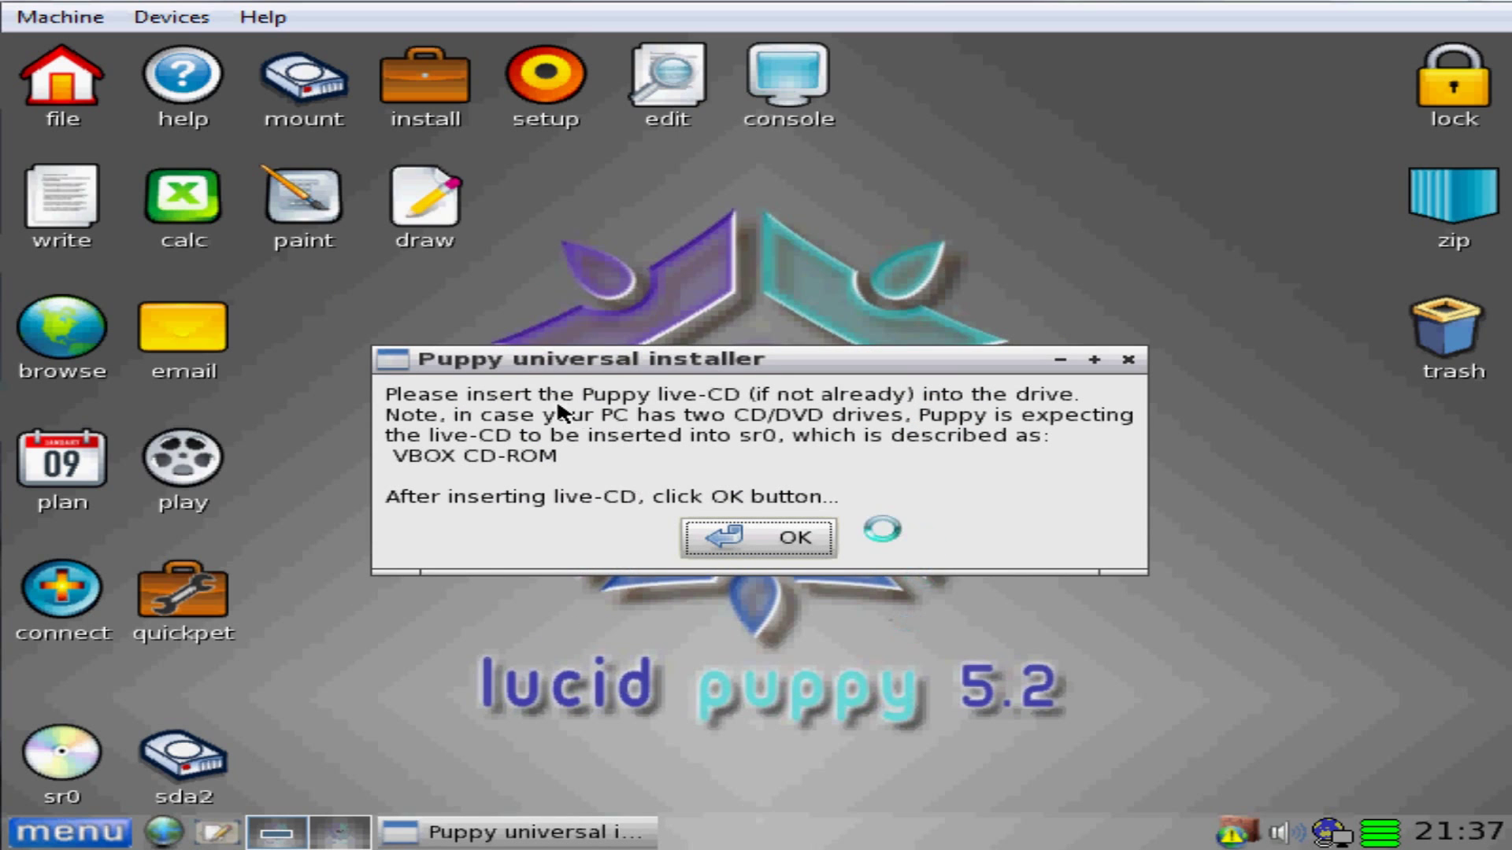
{"action": "left_click", "coordinate": [796, 540]}
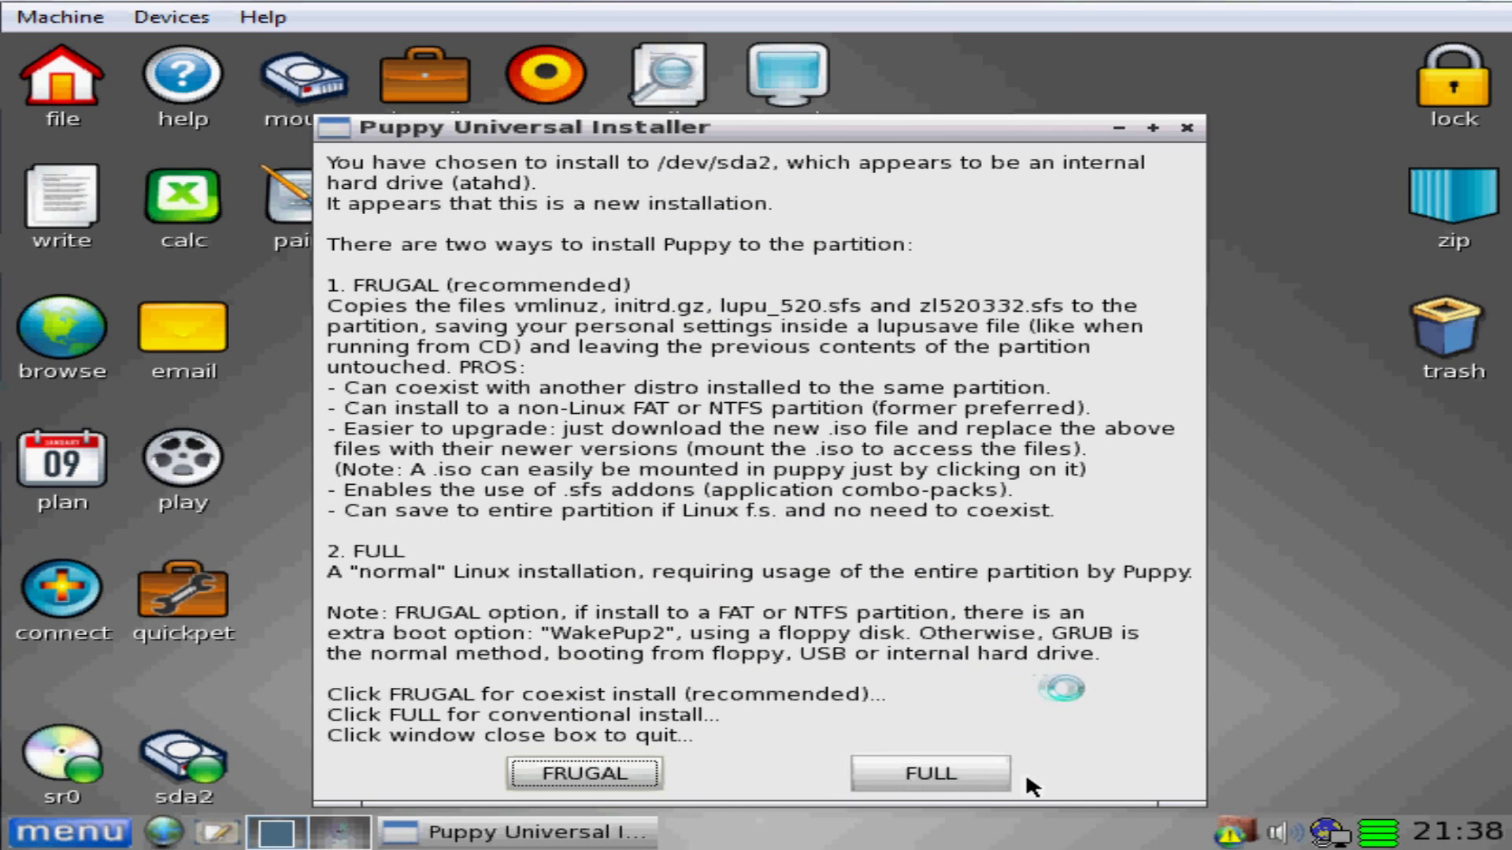
{"action": "left_click", "coordinate": [978, 777]}
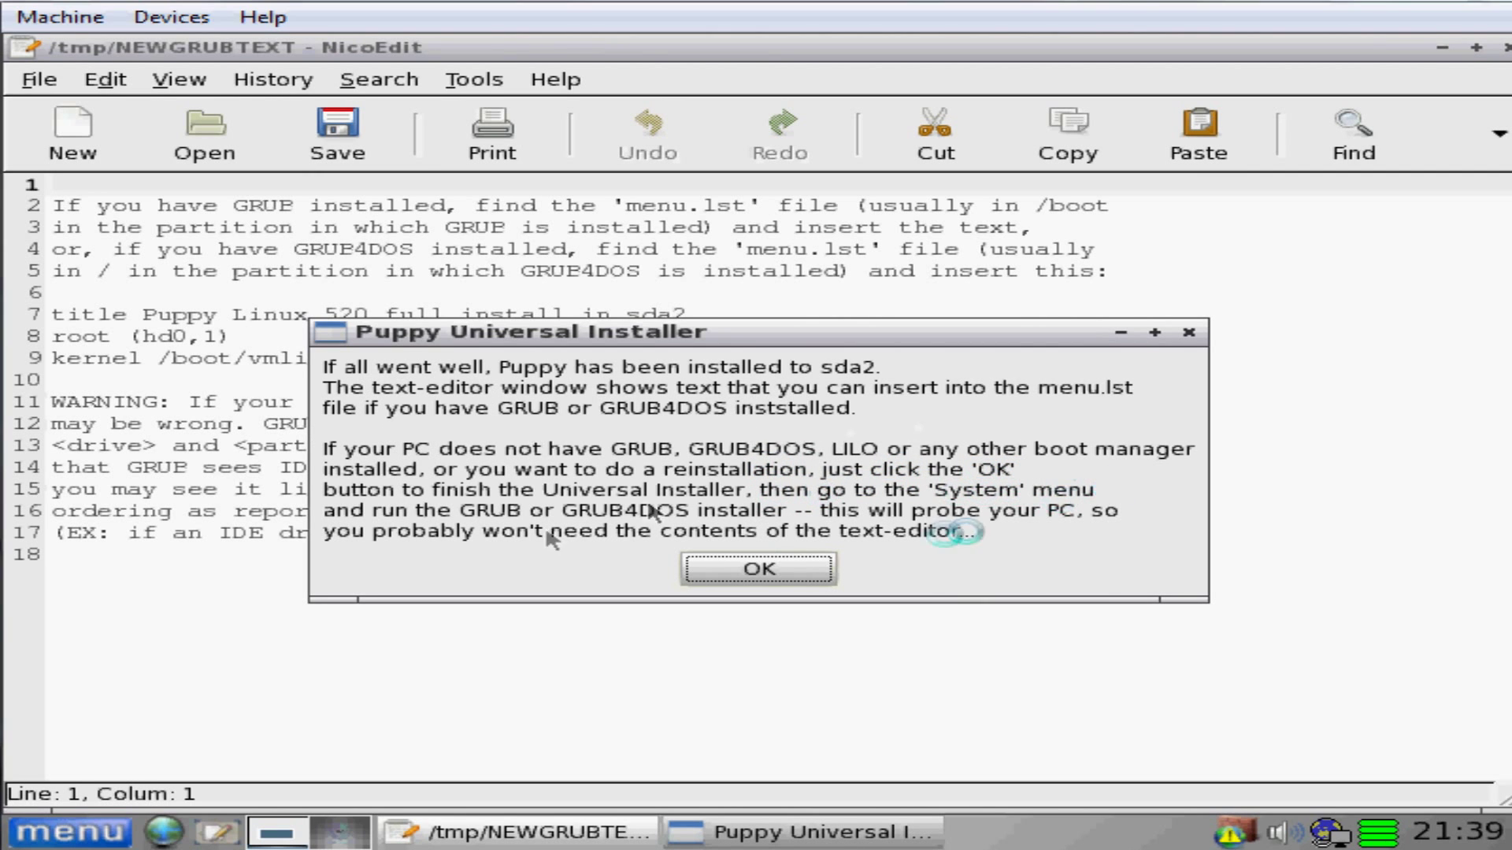
- Close the finished installer and its NEWGRUBTEXT notes, and move the sda2 drive icon directly below the connect icon
{"action": "left_click", "coordinate": [712, 561]}
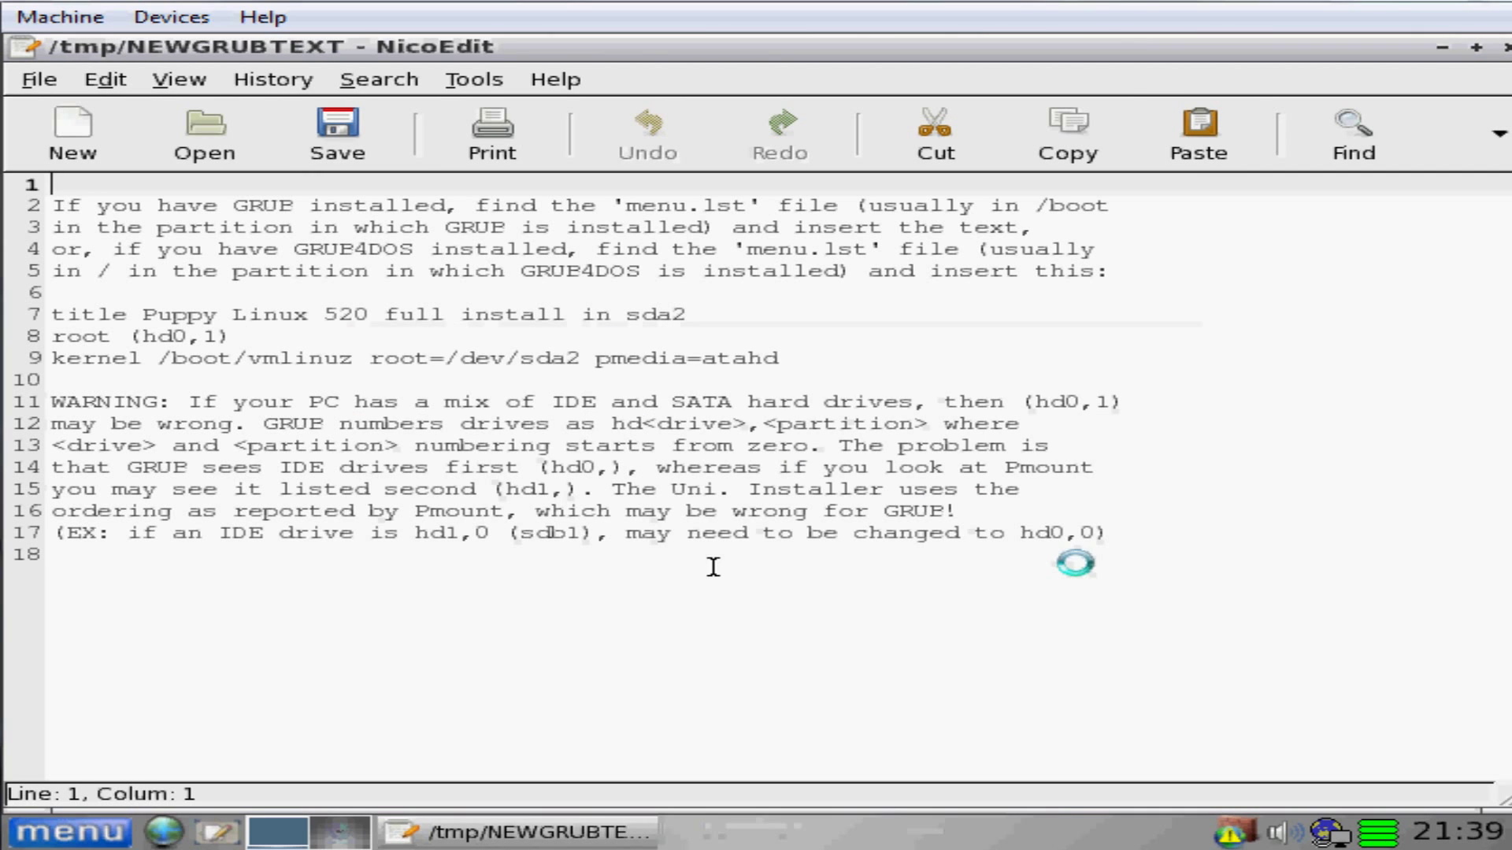
{"action": "left_click", "coordinate": [33, 92]}
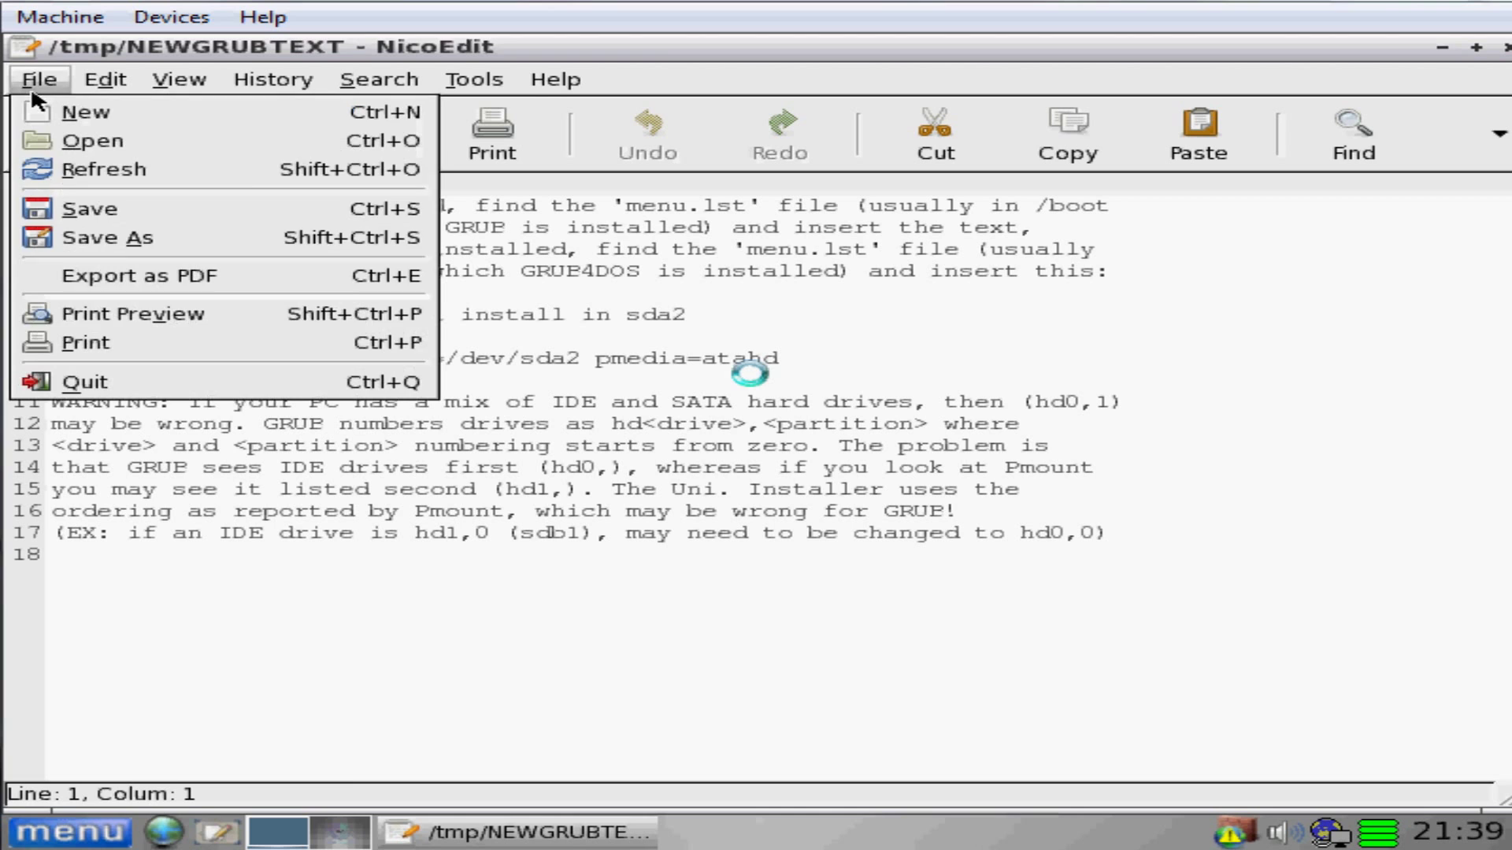
{"action": "left_click", "coordinate": [123, 382]}
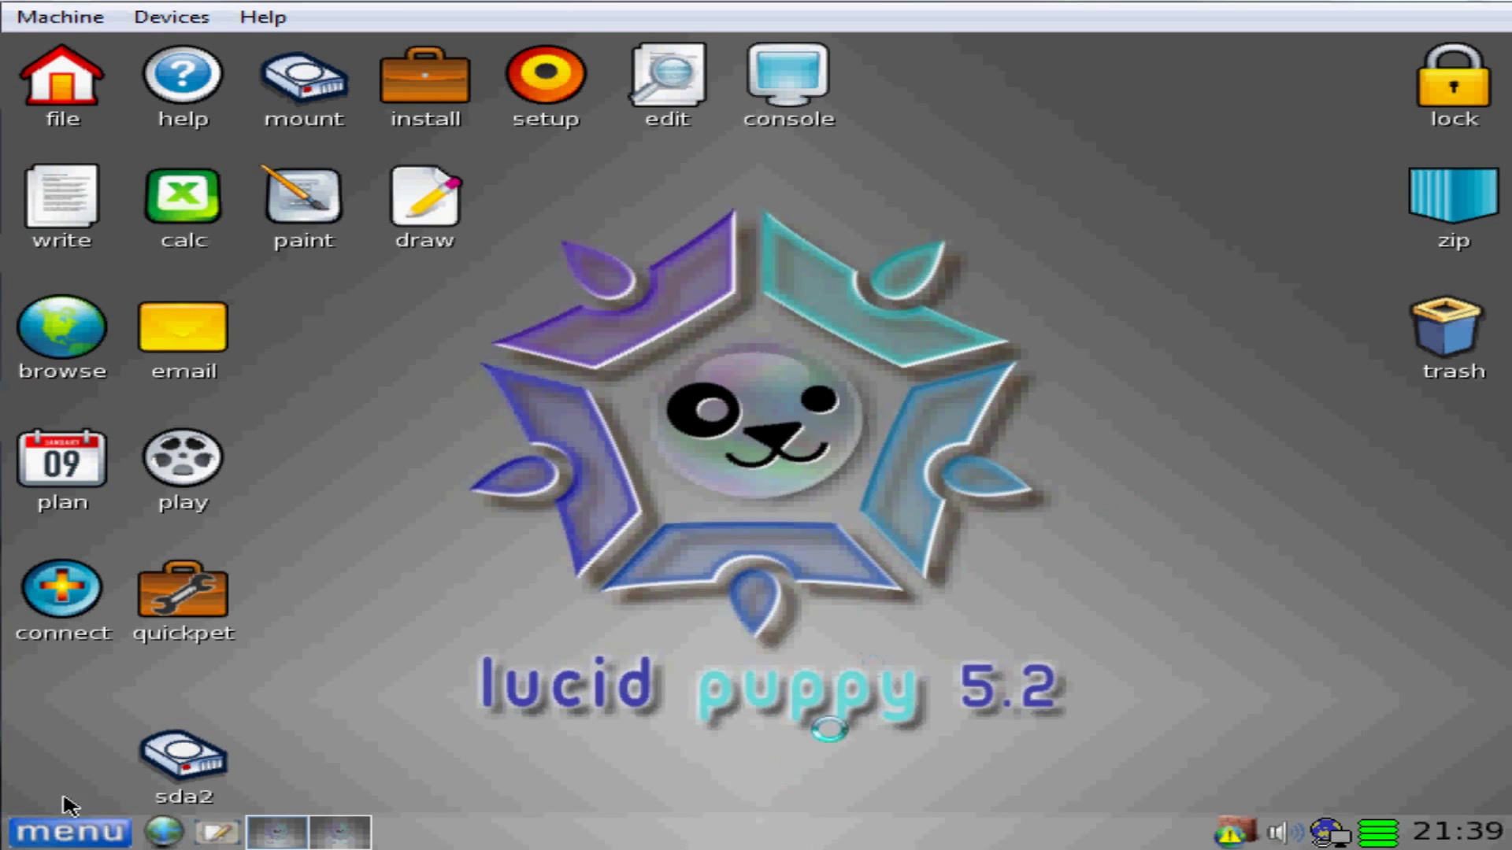
{"action": "left_click_drag", "start_coordinate": [175, 768], "coordinate": [52, 732]}
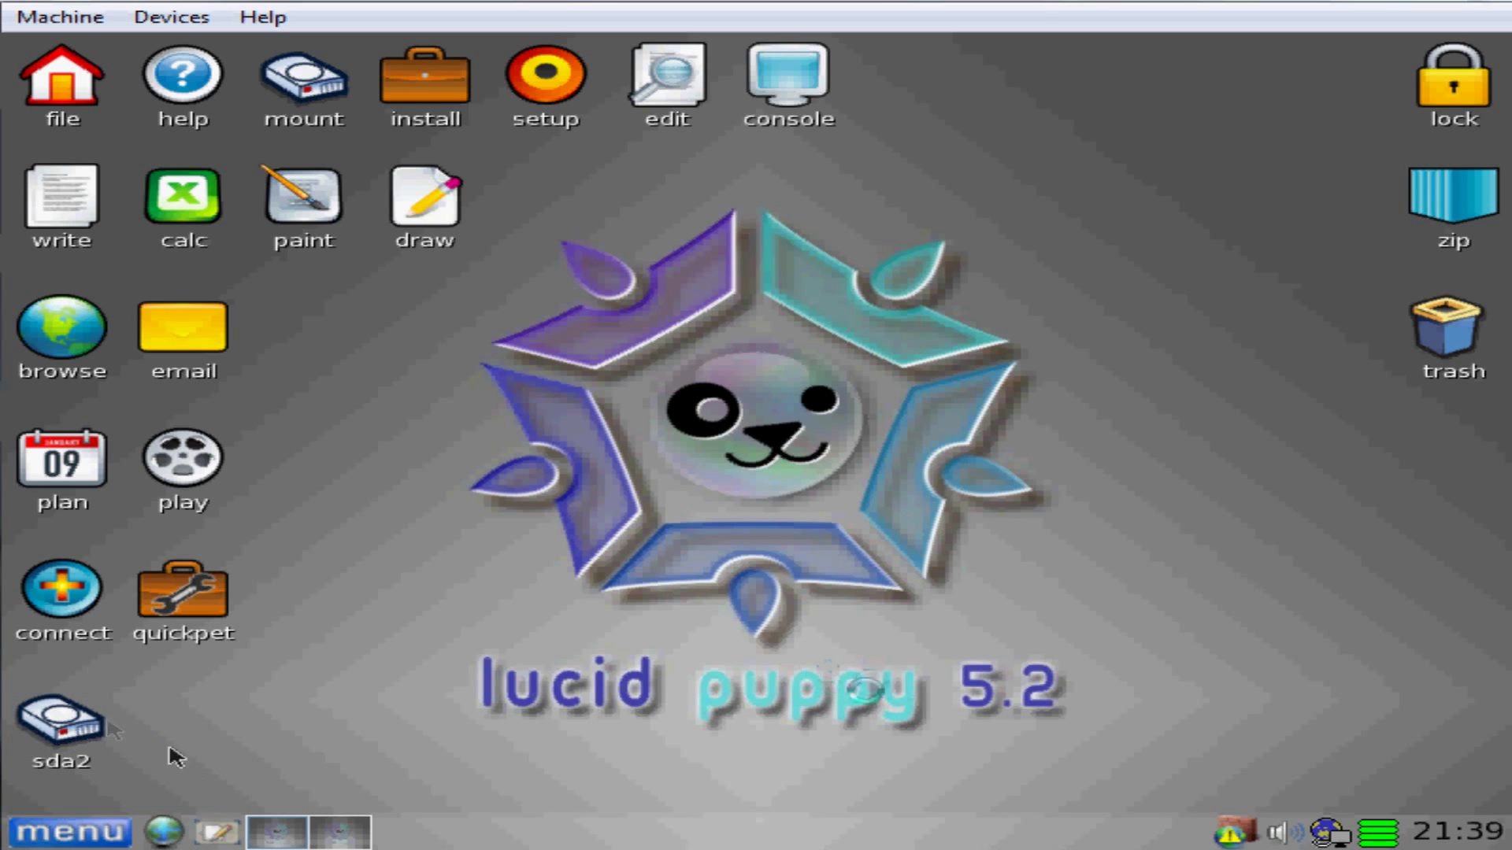
- Start the Grub bootloader config with the simple automatic installation and the standard Linux console
{"action": "right_click", "coordinate": [782, 322]}
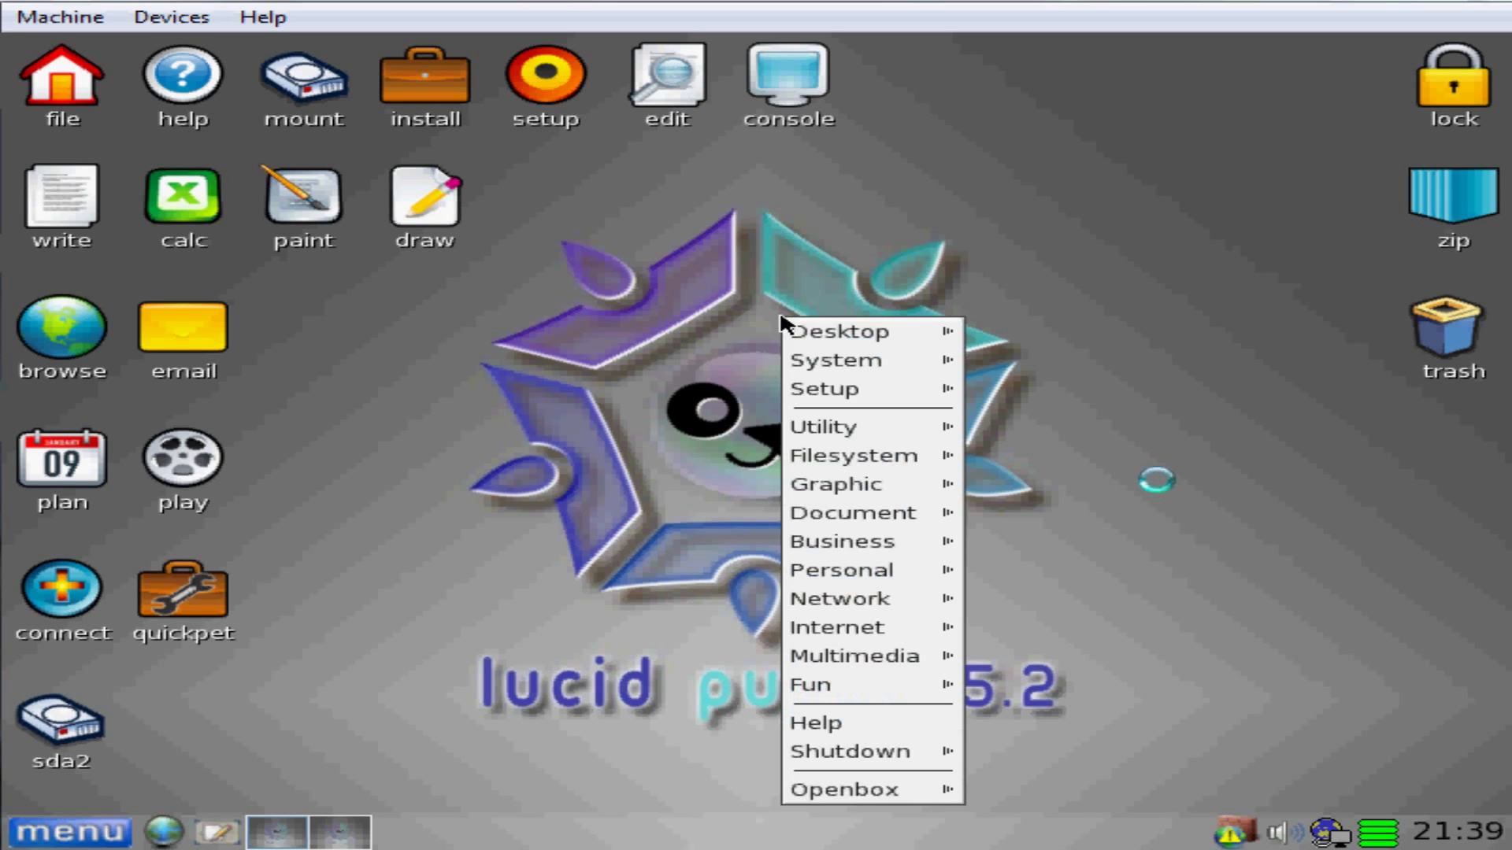
{"action": "mouse_move", "coordinate": [844, 393]}
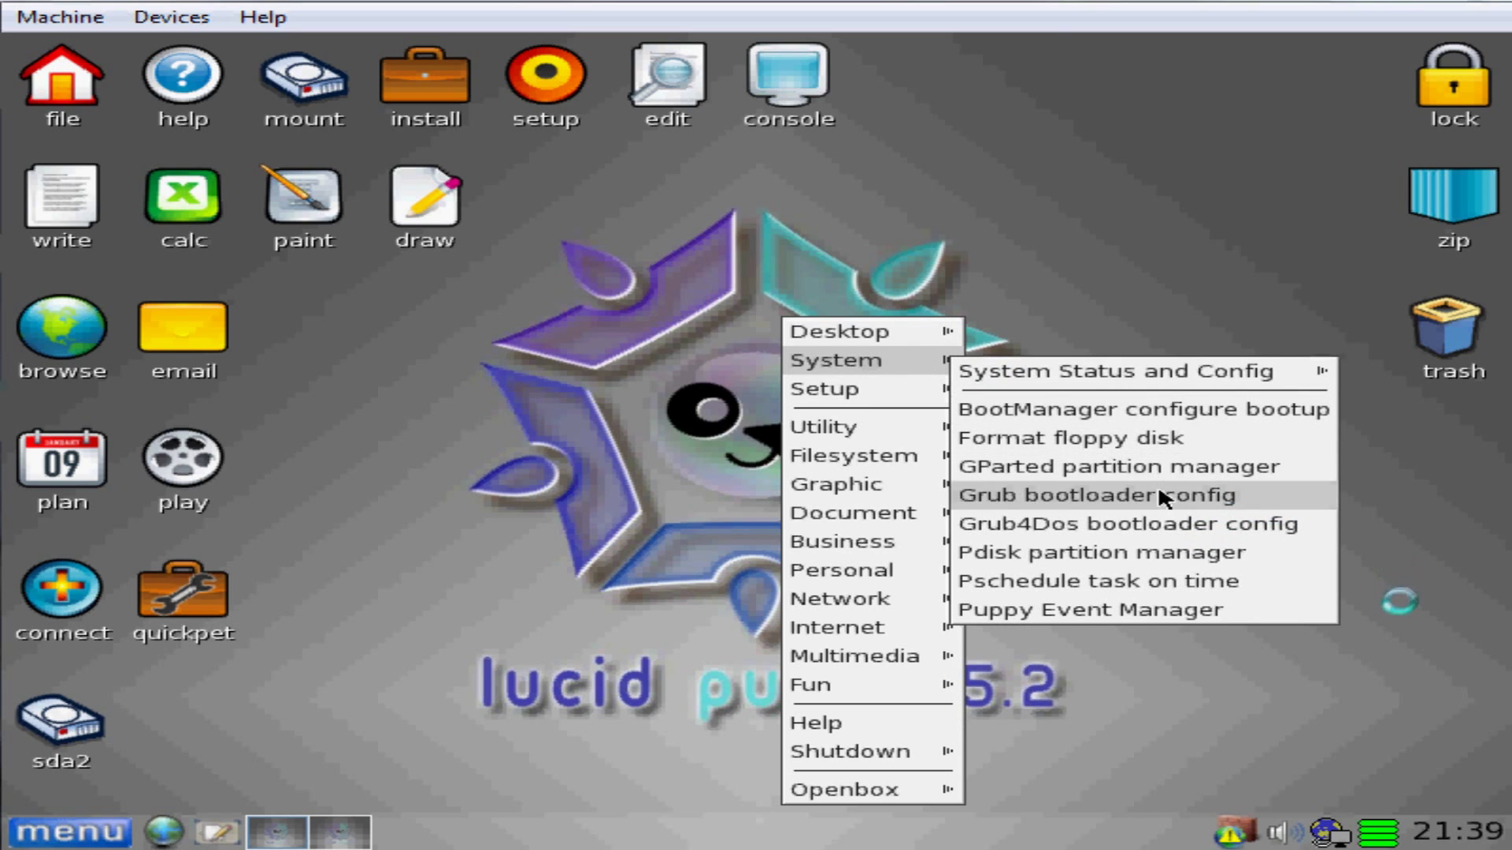
{"action": "mouse_move", "coordinate": [918, 354]}
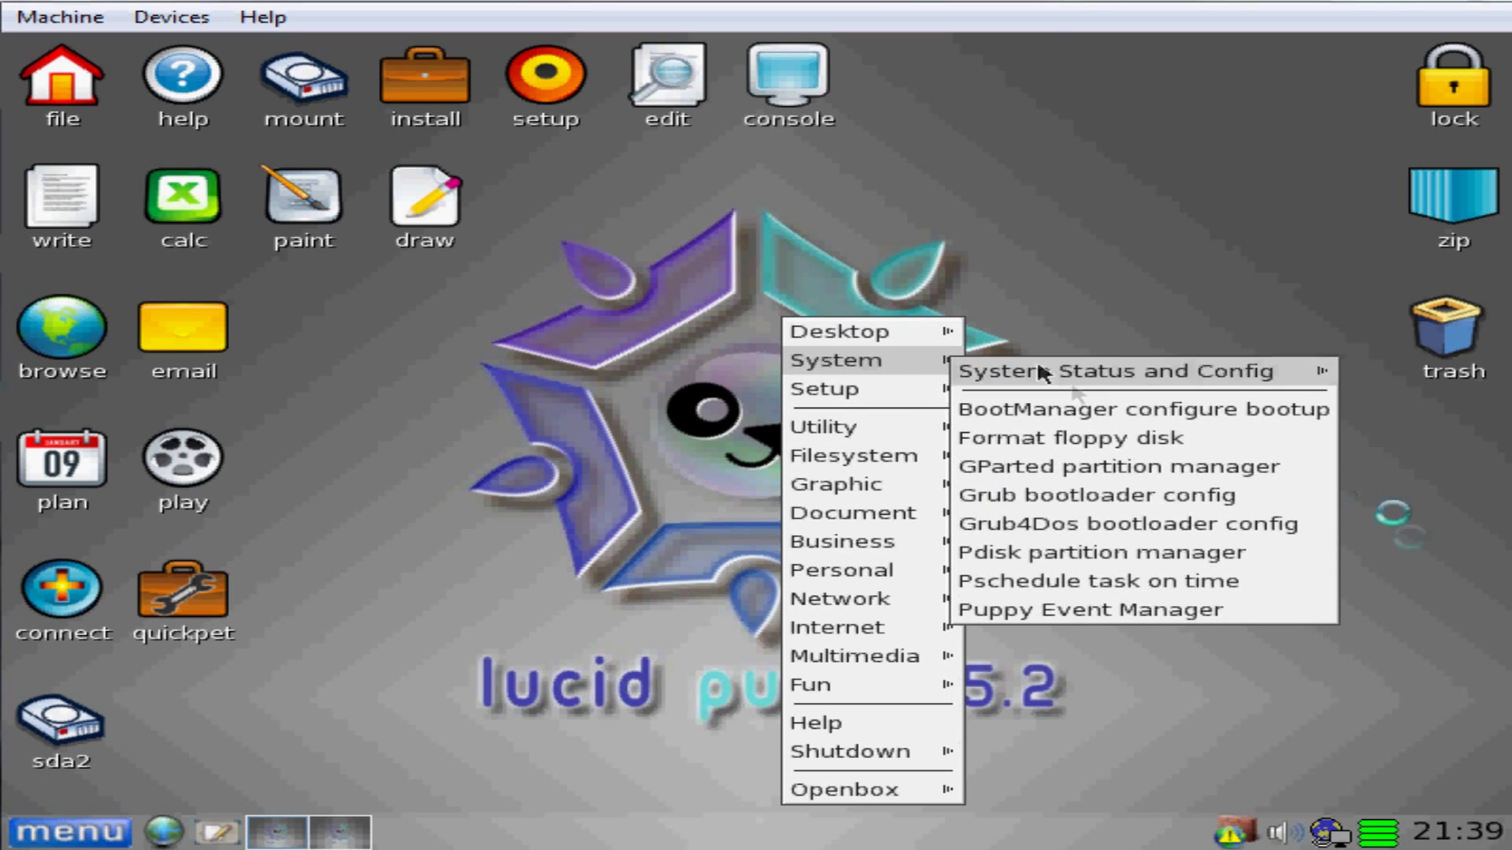
{"action": "left_click", "coordinate": [1149, 496]}
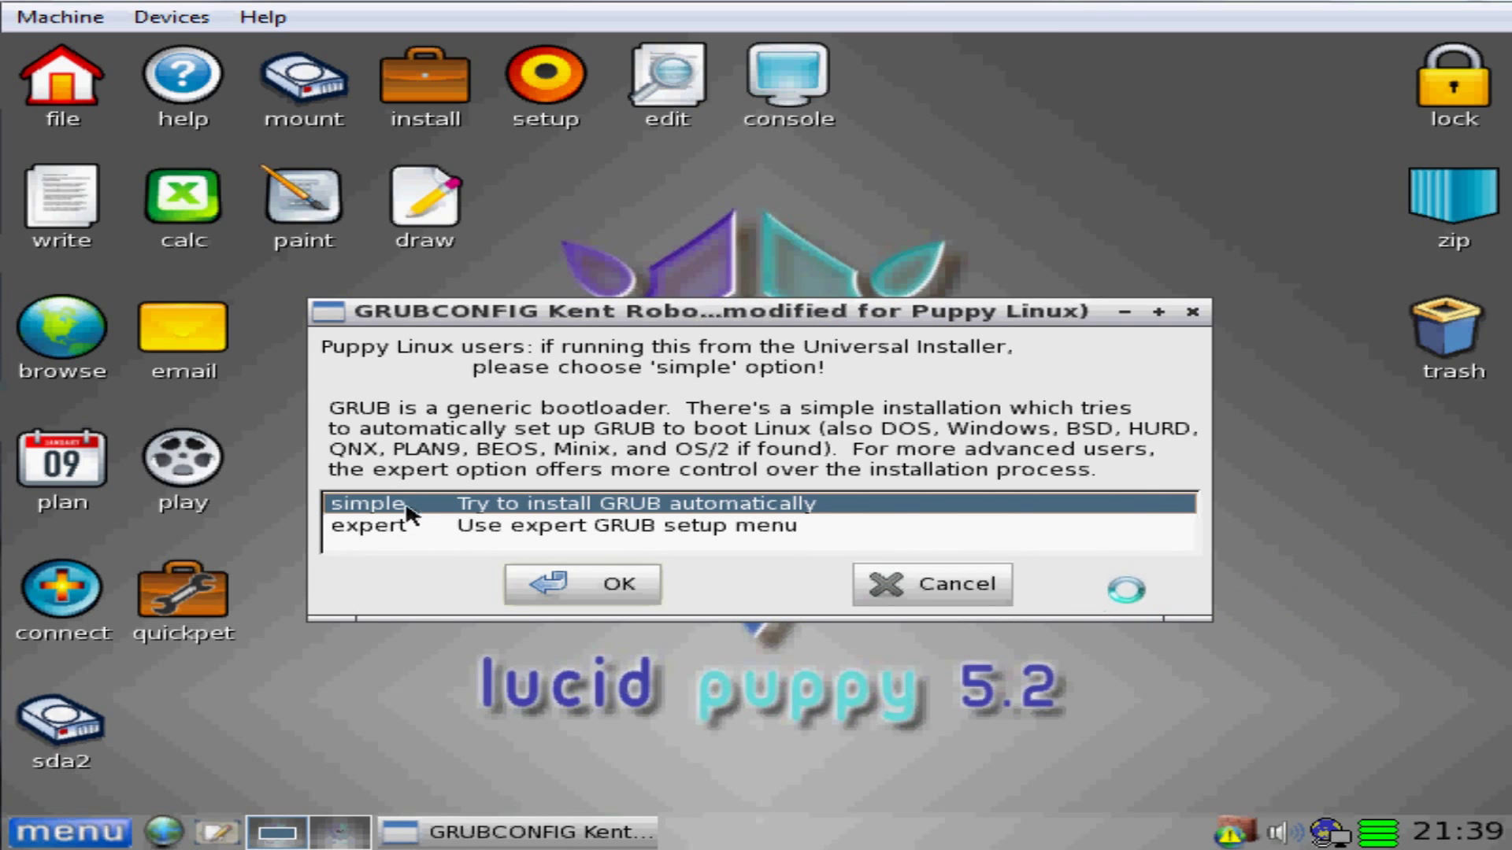
{"action": "left_click", "coordinate": [523, 581]}
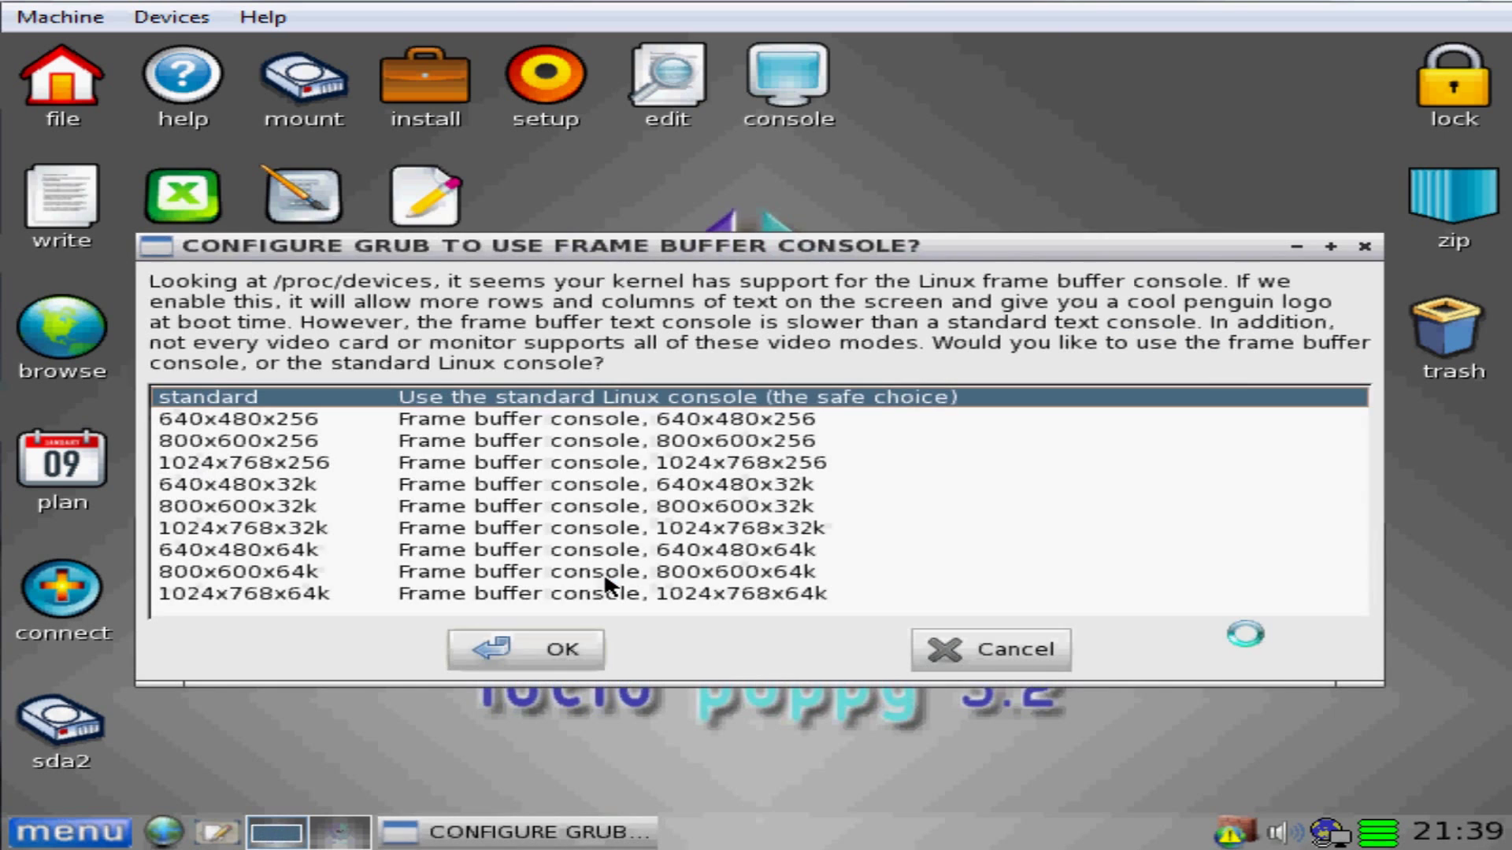
{"action": "left_click", "coordinate": [534, 650]}
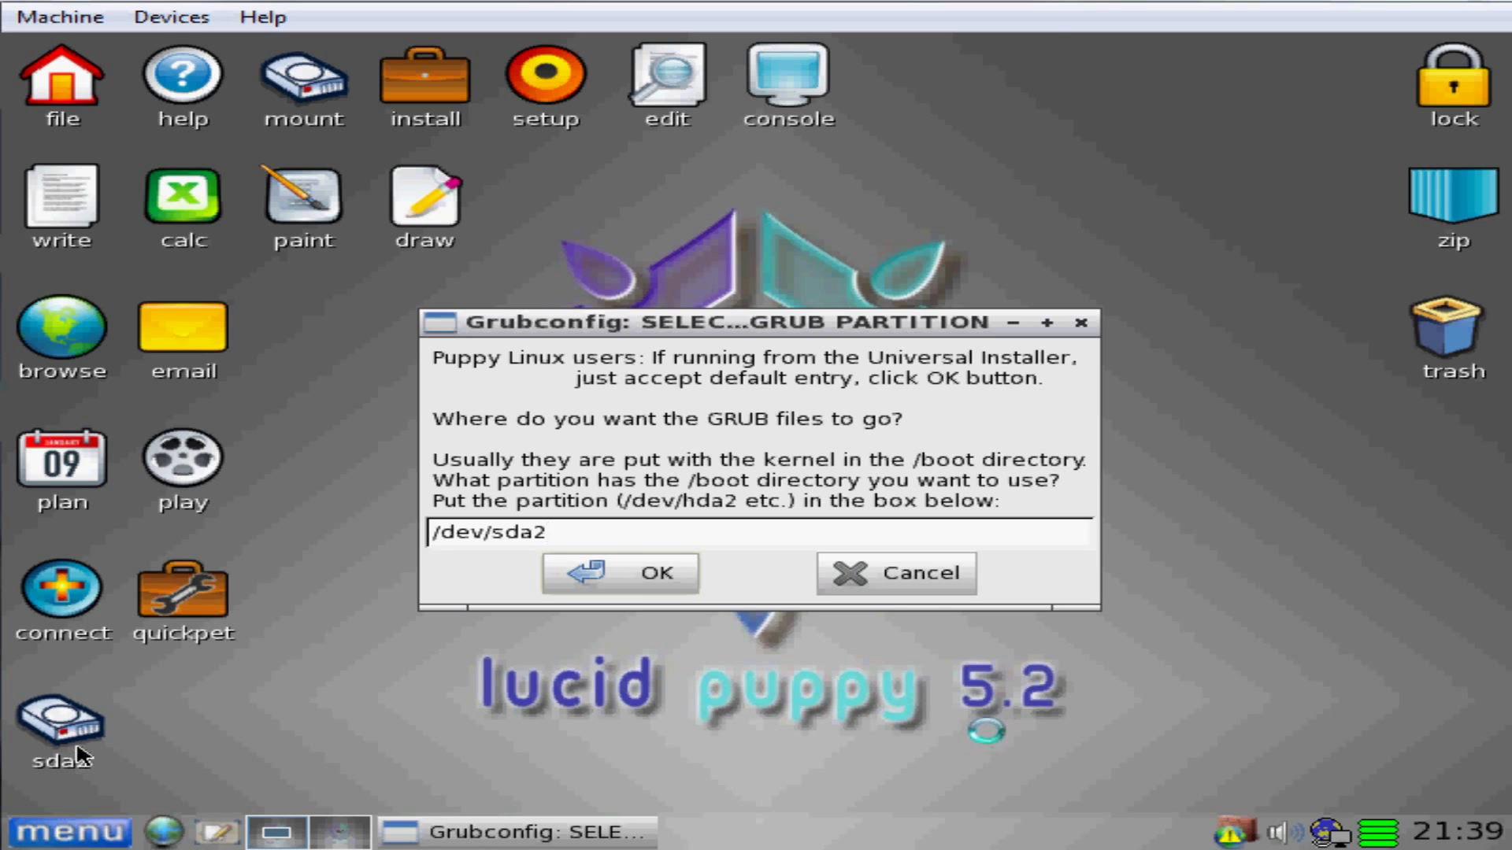
- Put the GRUB files on /dev/sda2 and install GRUB to the Master Boot Record
{"action": "left_click", "coordinate": [631, 591]}
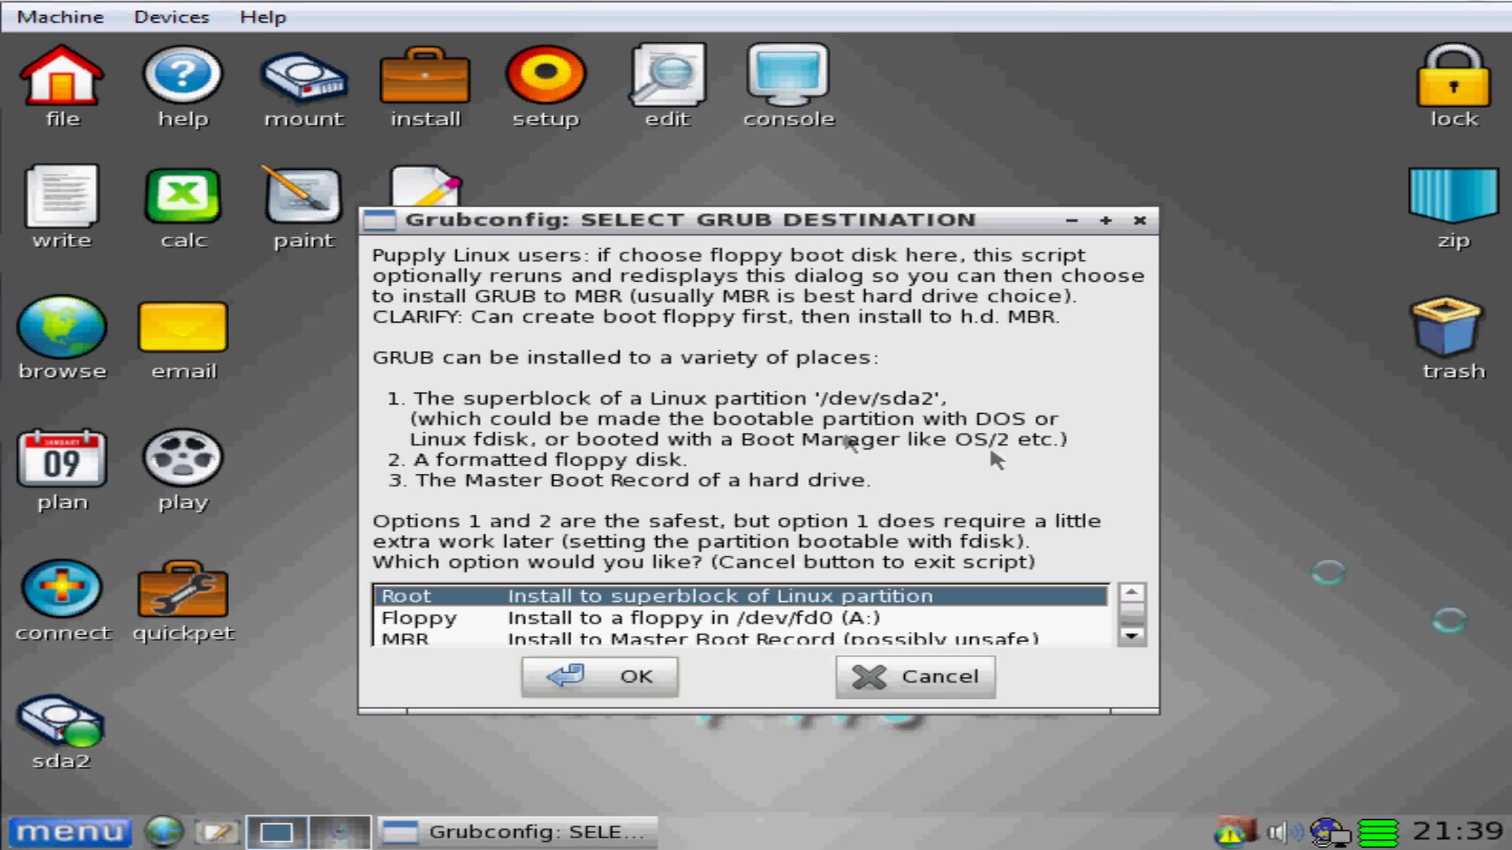
{"action": "left_click", "coordinate": [1138, 633]}
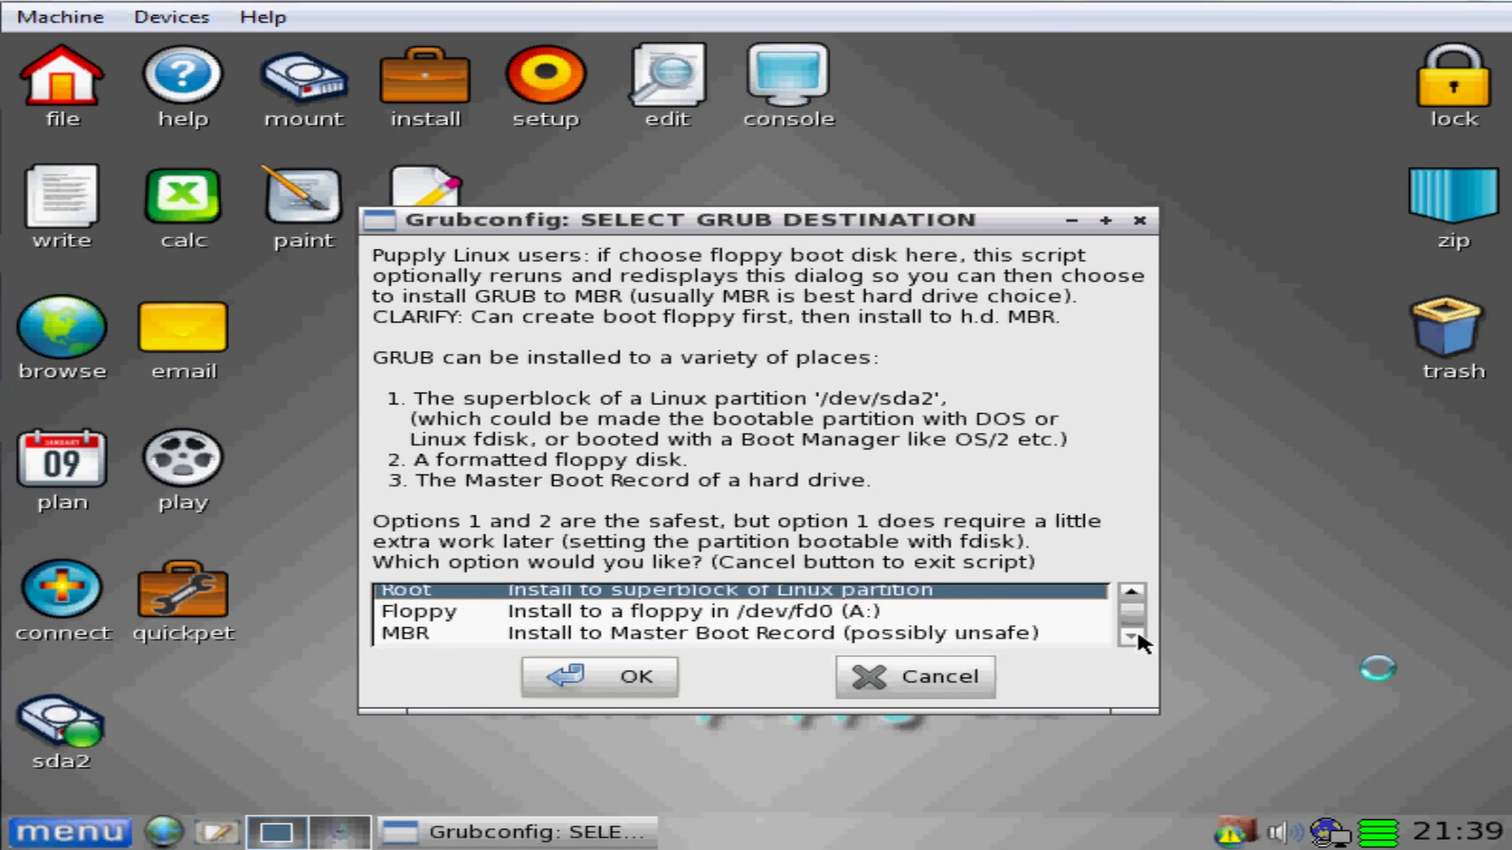
{"action": "left_click", "coordinate": [805, 639]}
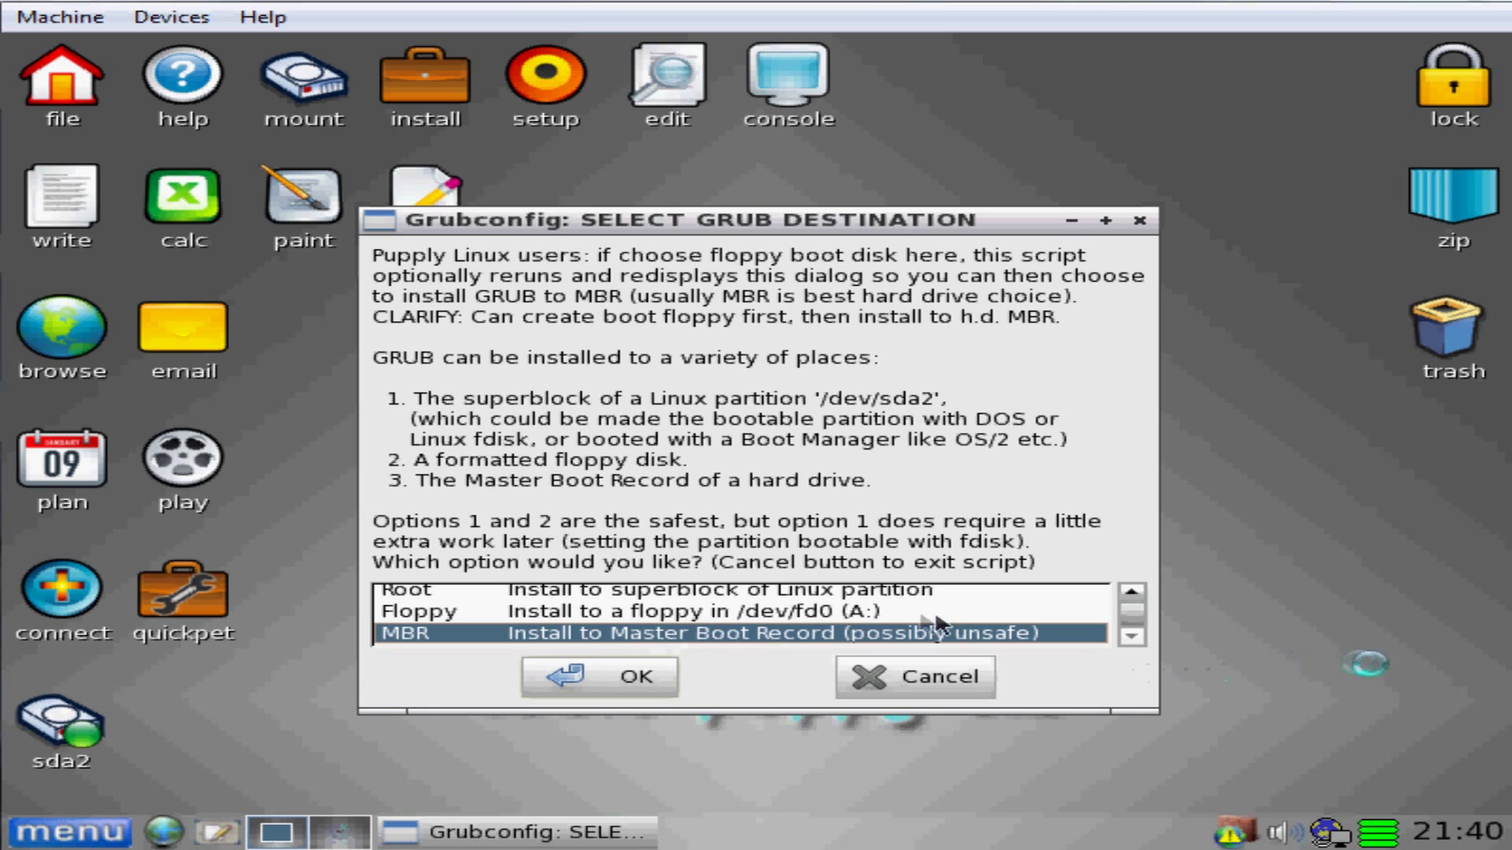
{"action": "left_click", "coordinate": [588, 681]}
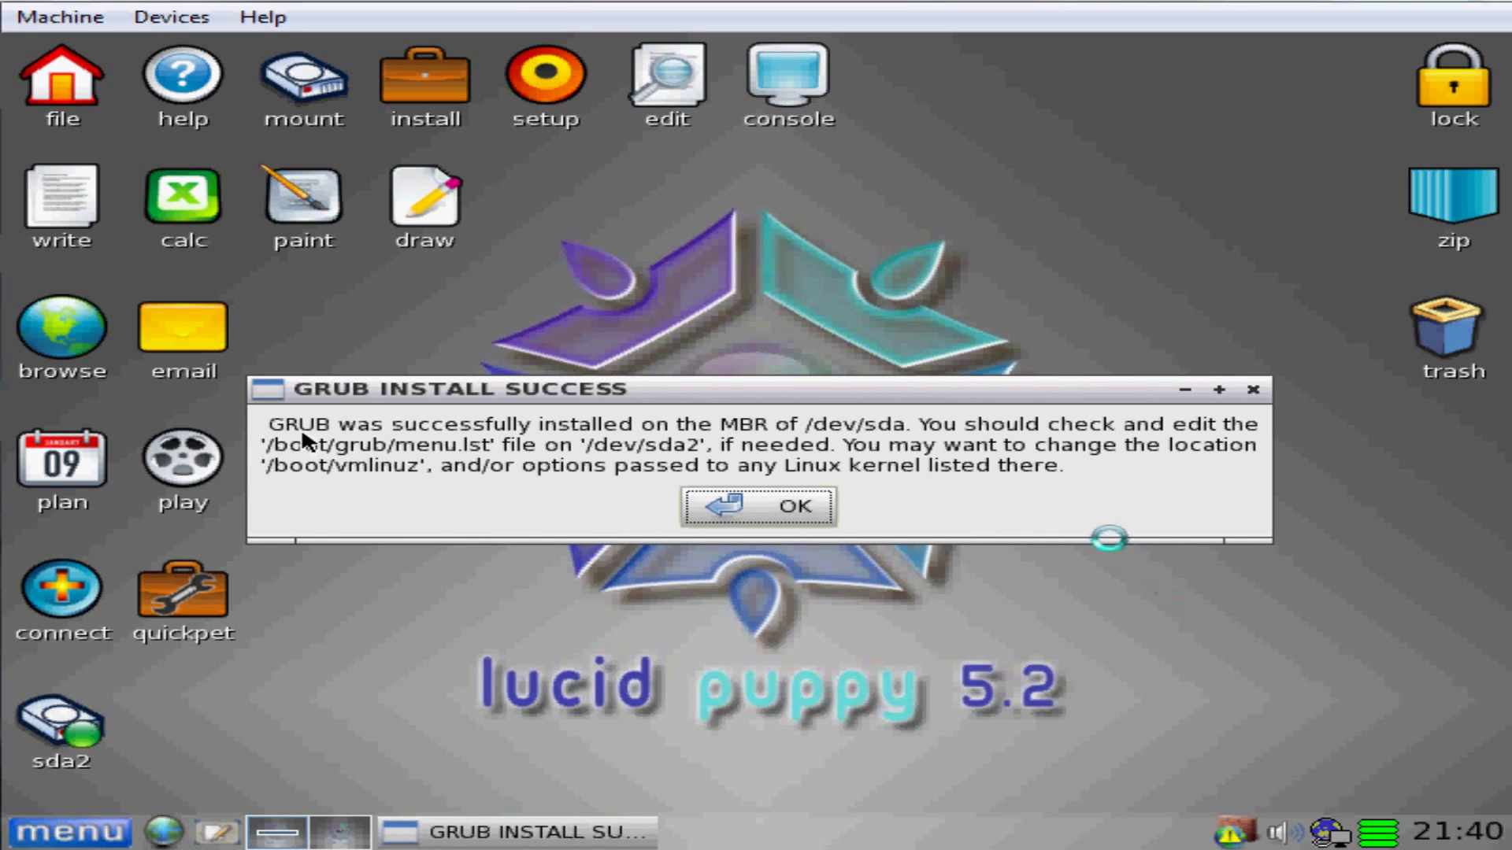
{"action": "left_click", "coordinate": [794, 509]}
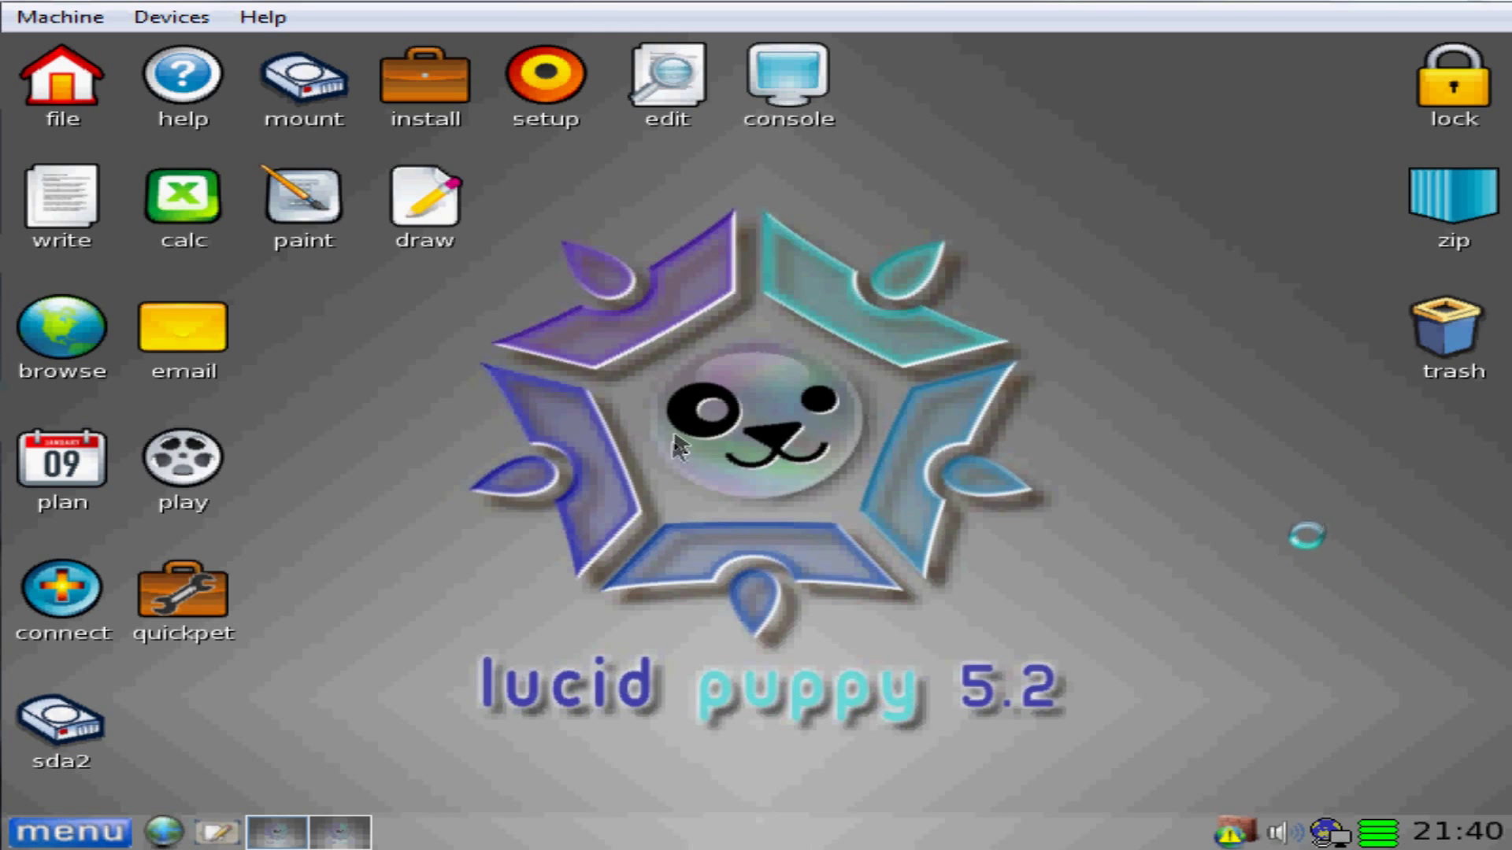
- Power off the virtual machine without saving the live session
{"action": "right_click", "coordinate": [656, 418]}
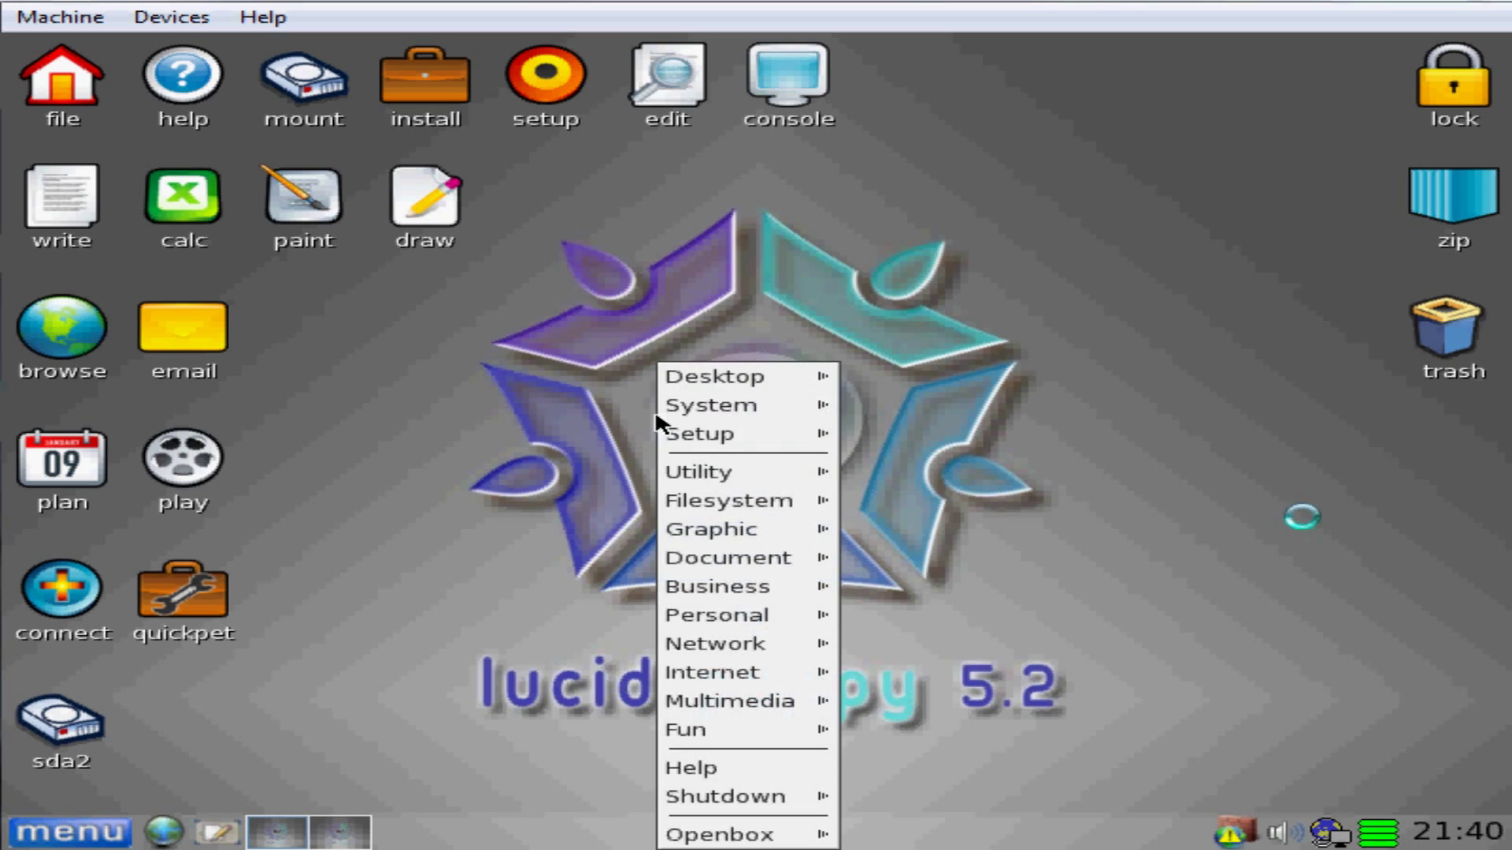
{"action": "mouse_move", "coordinate": [818, 800]}
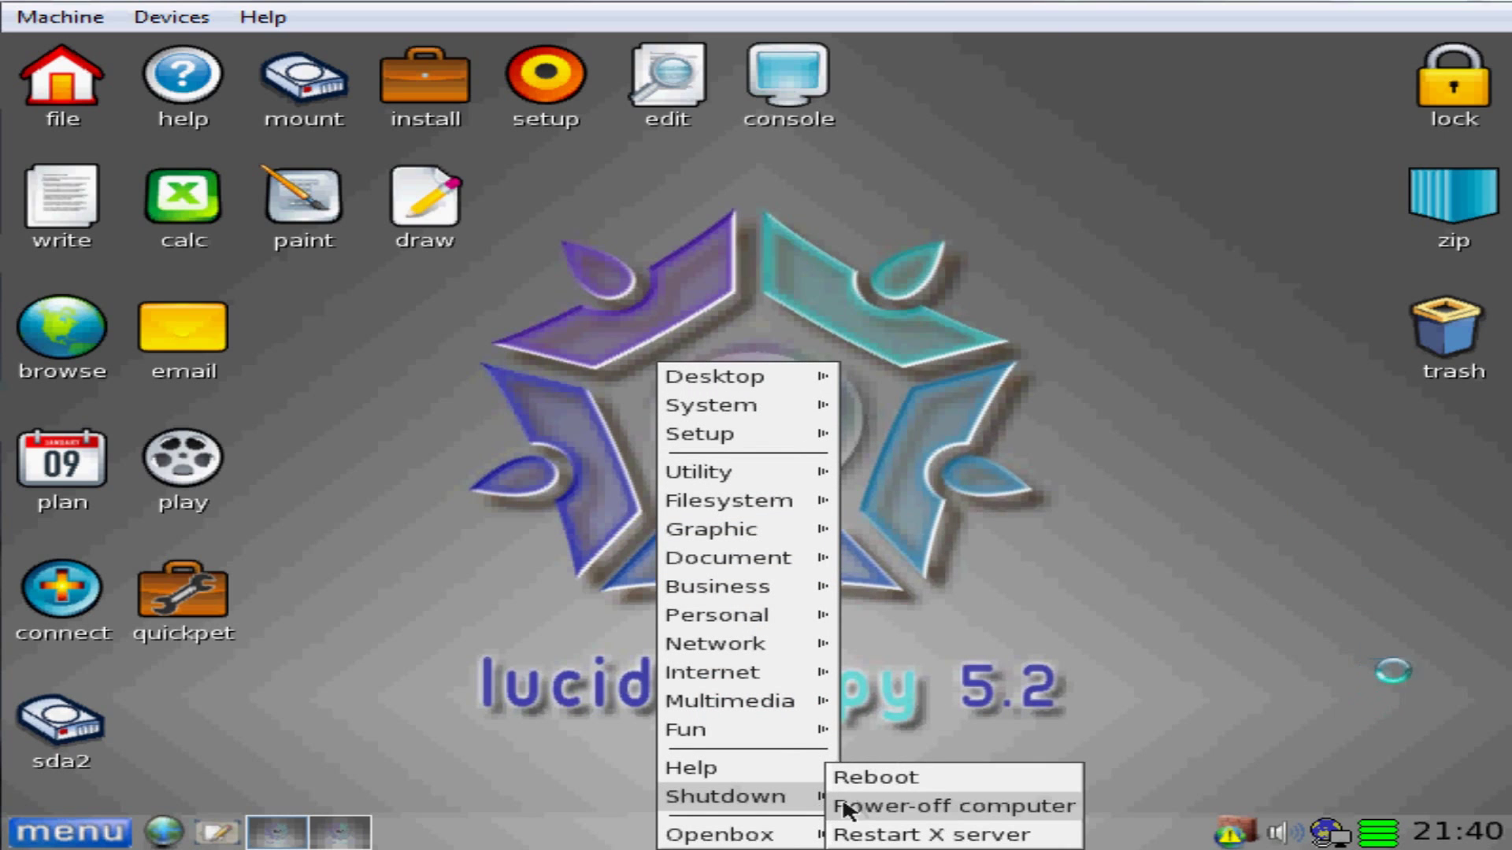
{"action": "left_click", "coordinate": [899, 802]}
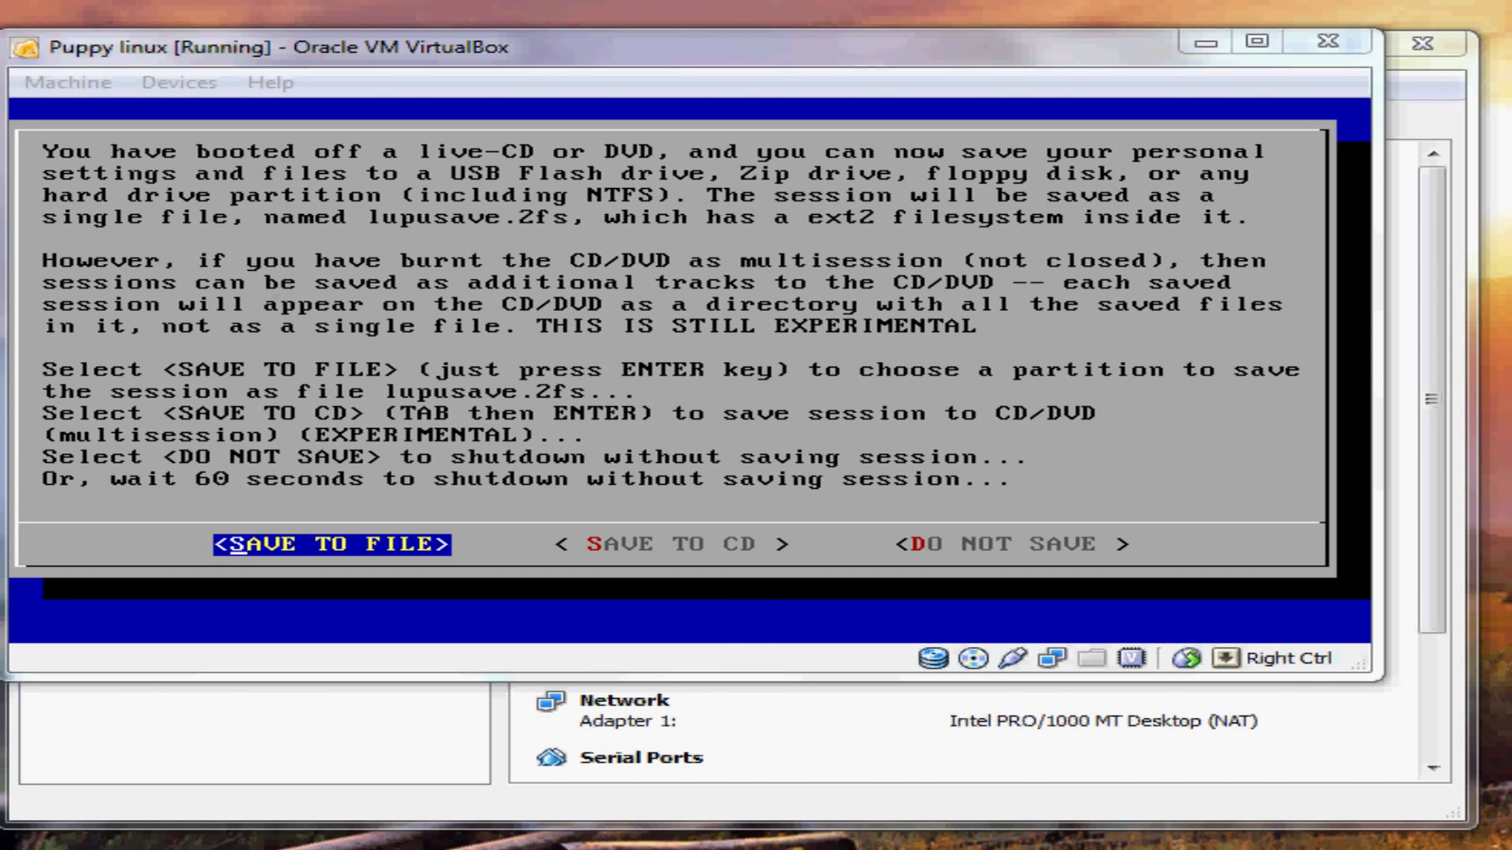
{"action": "left_click", "coordinate": [220, 295]}
{"action": "key", "text": "Tab"}
{"action": "key", "text": "Tab"}
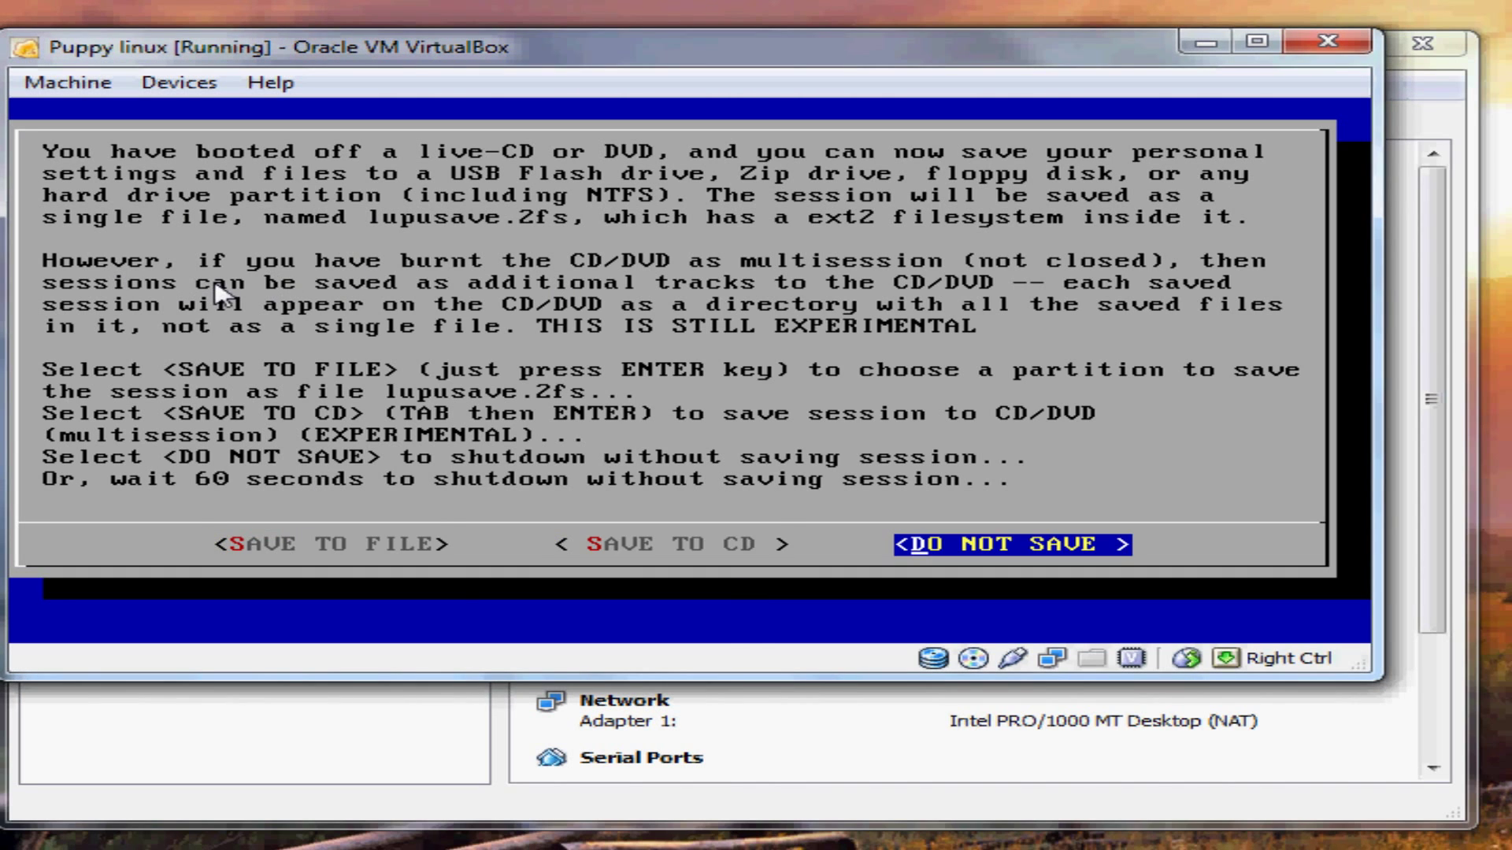
{"action": "key", "text": "Return"}
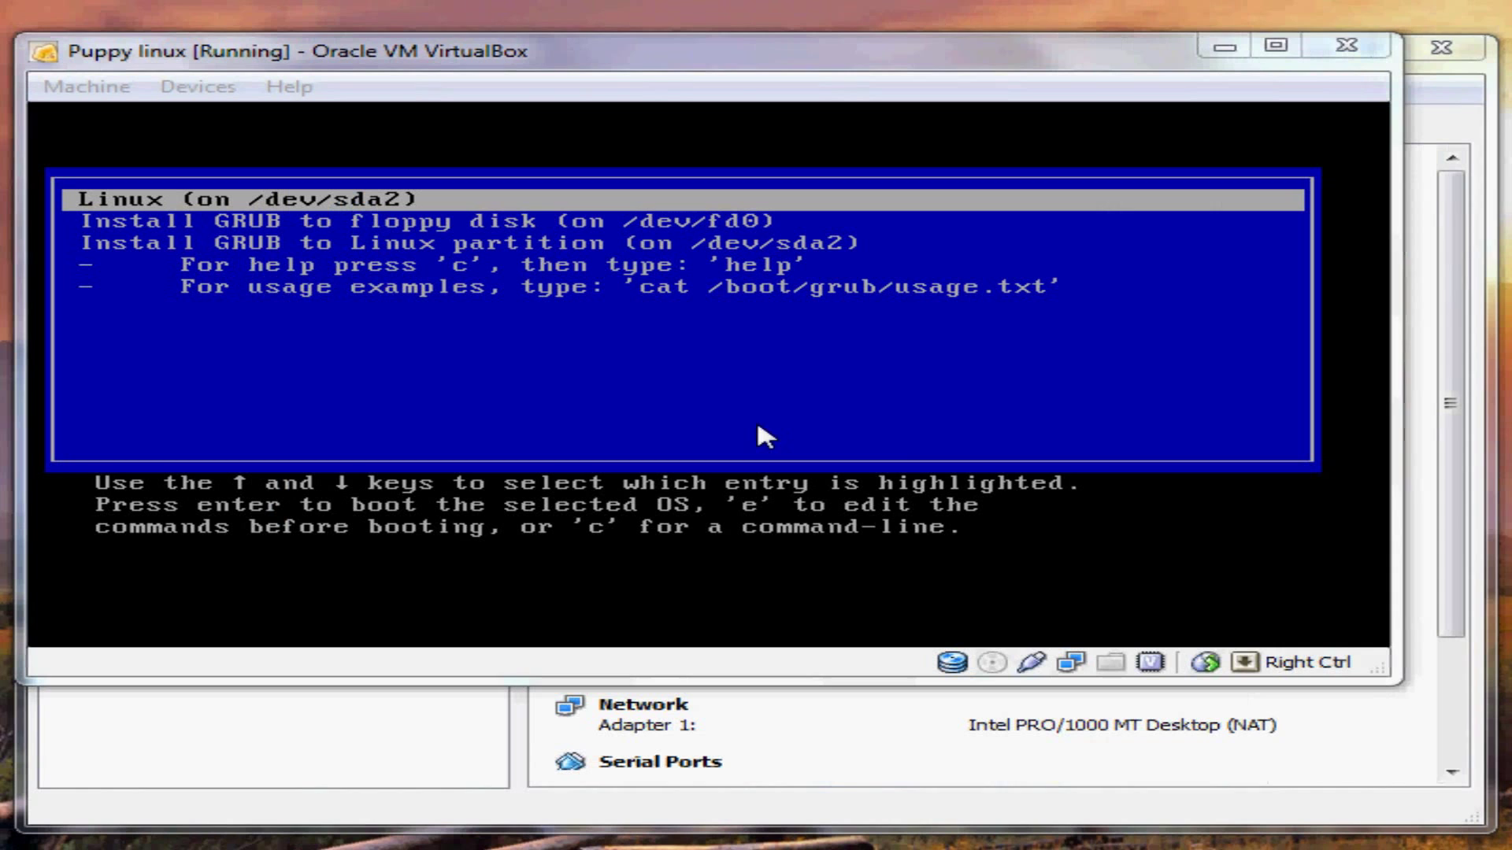
- Boot the Linux (on /dev/sda2) entry from GRUB and dismiss the mouse pointer integration message
{"action": "left_click", "coordinate": [1282, 537]}
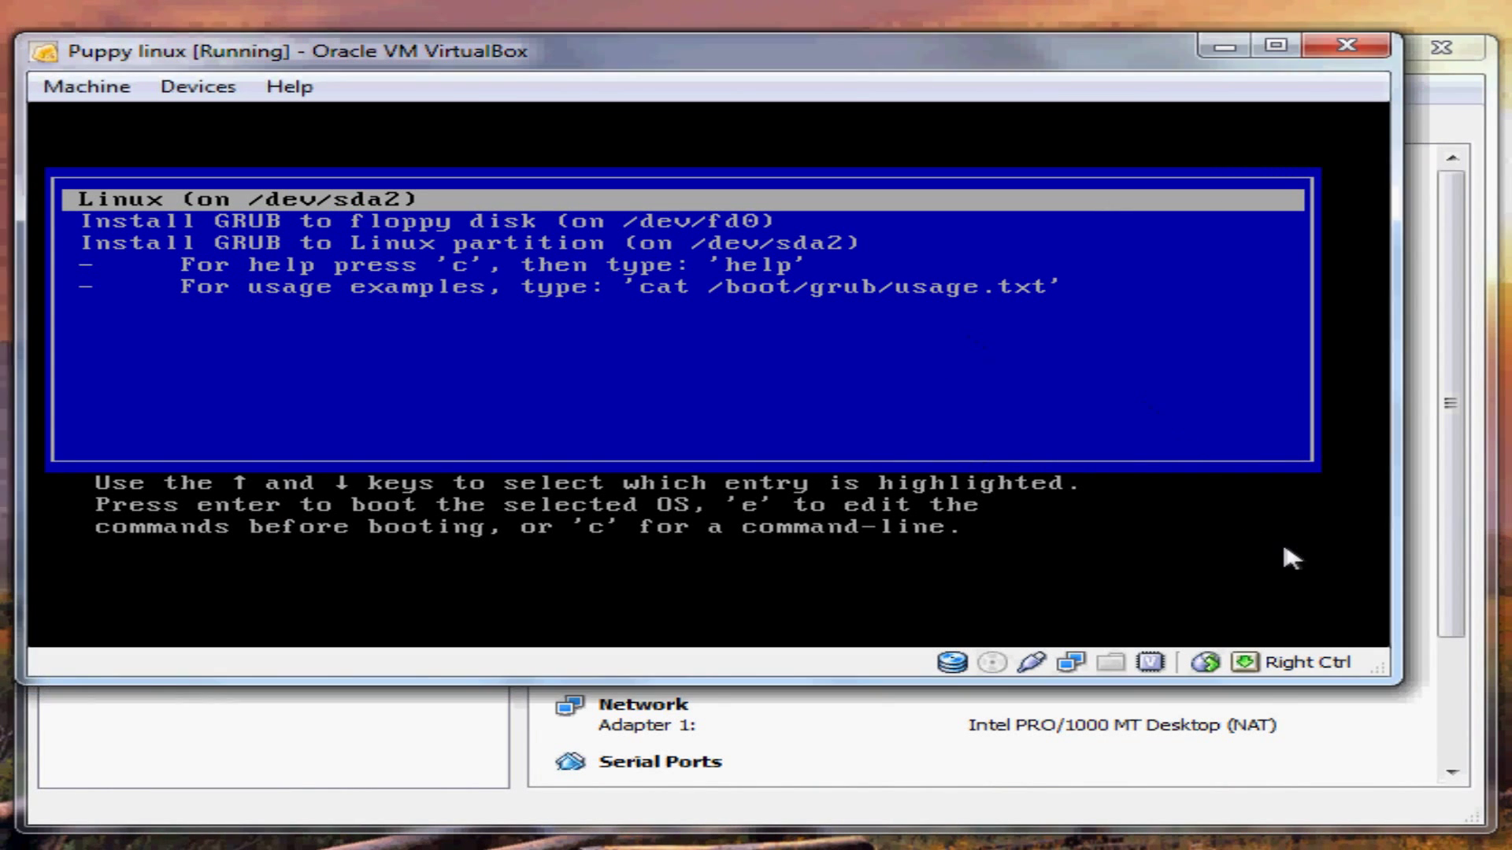
{"action": "key", "text": "Down"}
{"action": "key", "text": "Up"}
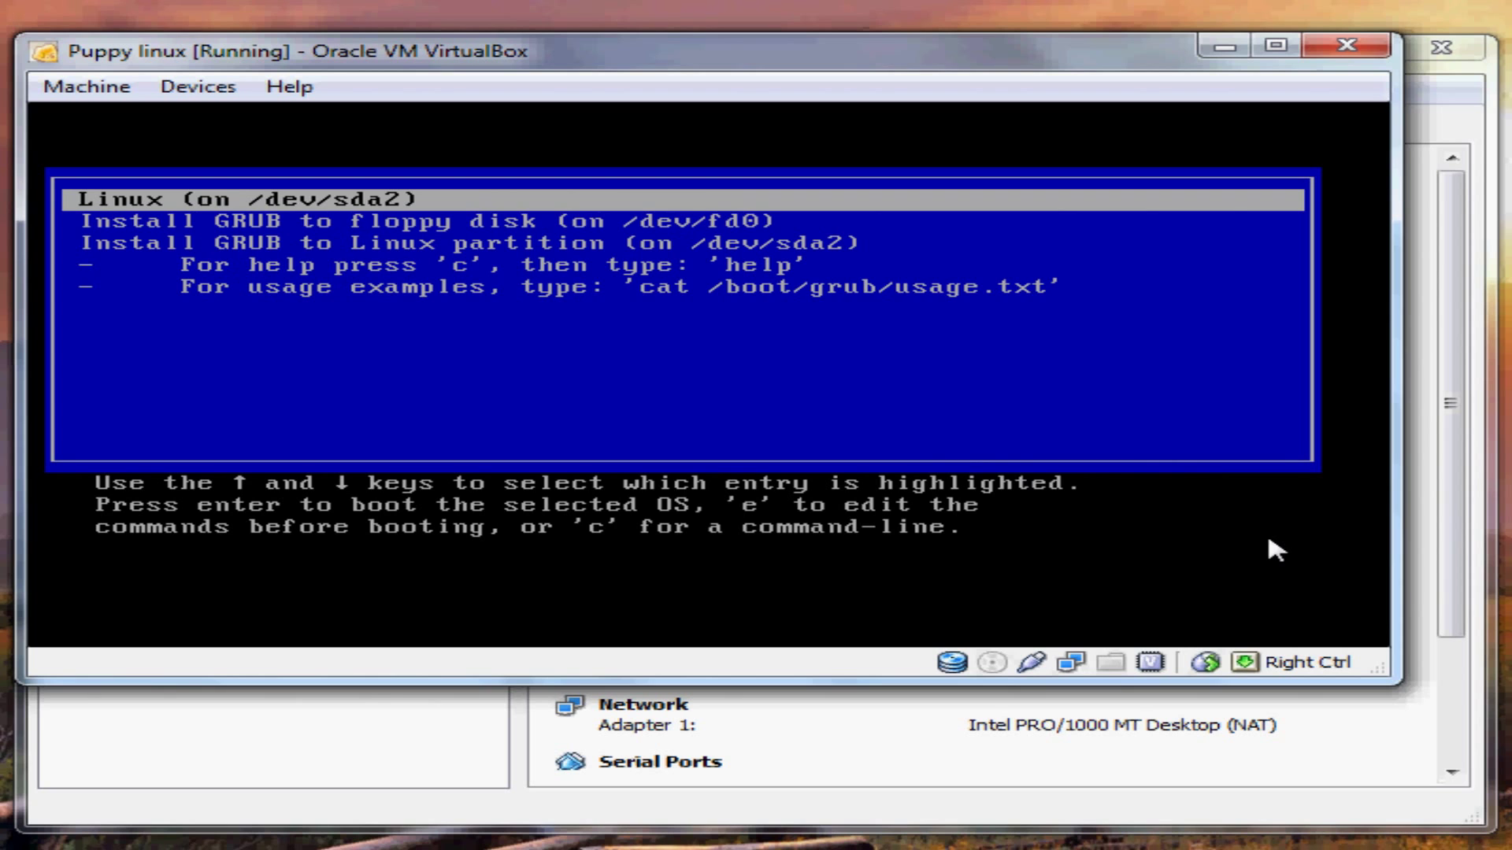
{"action": "key", "text": "Return"}
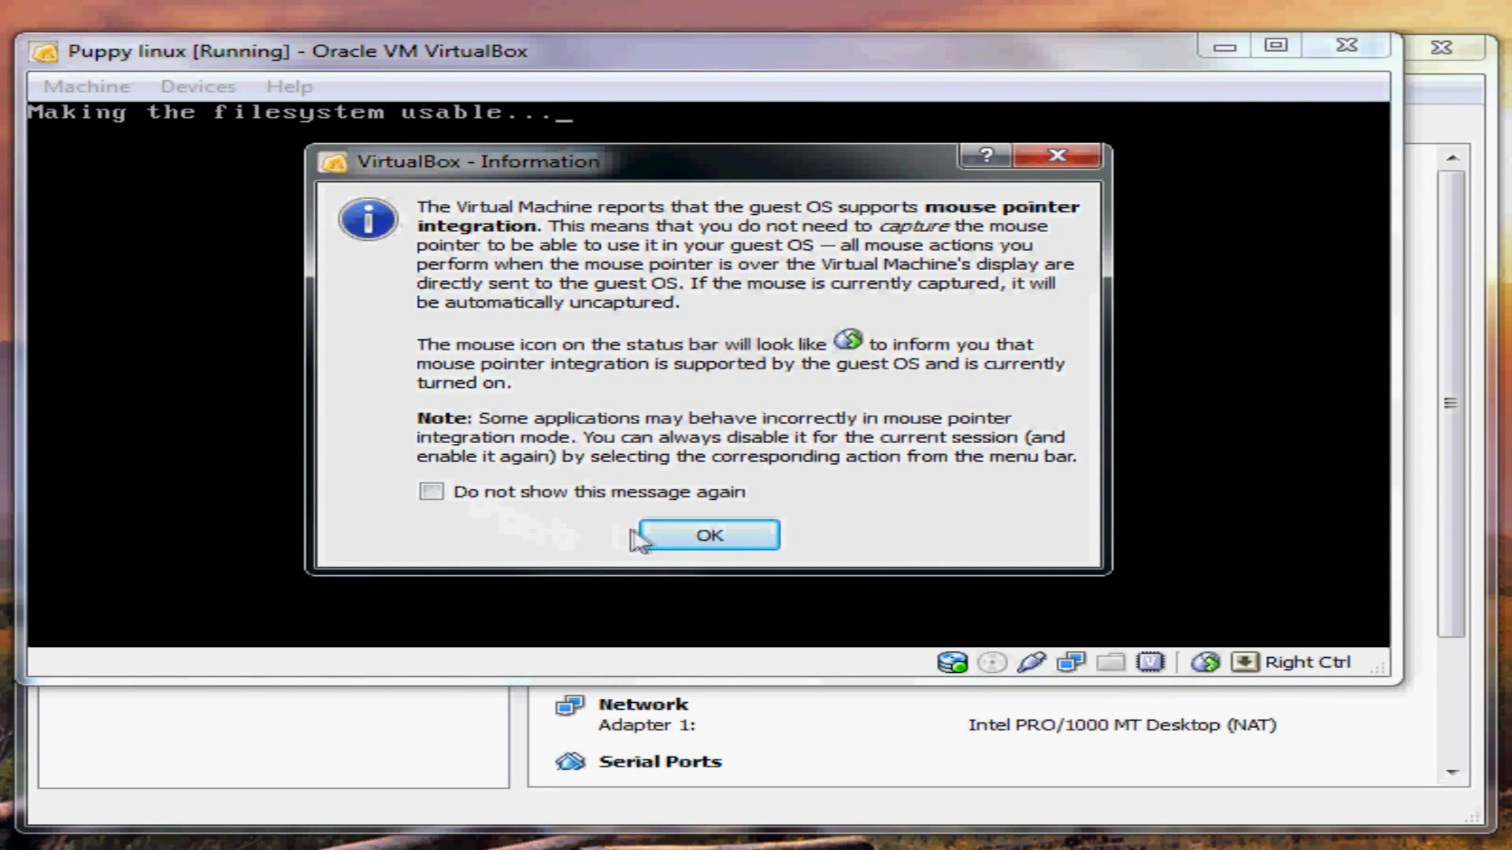
{"action": "left_click", "coordinate": [663, 537]}
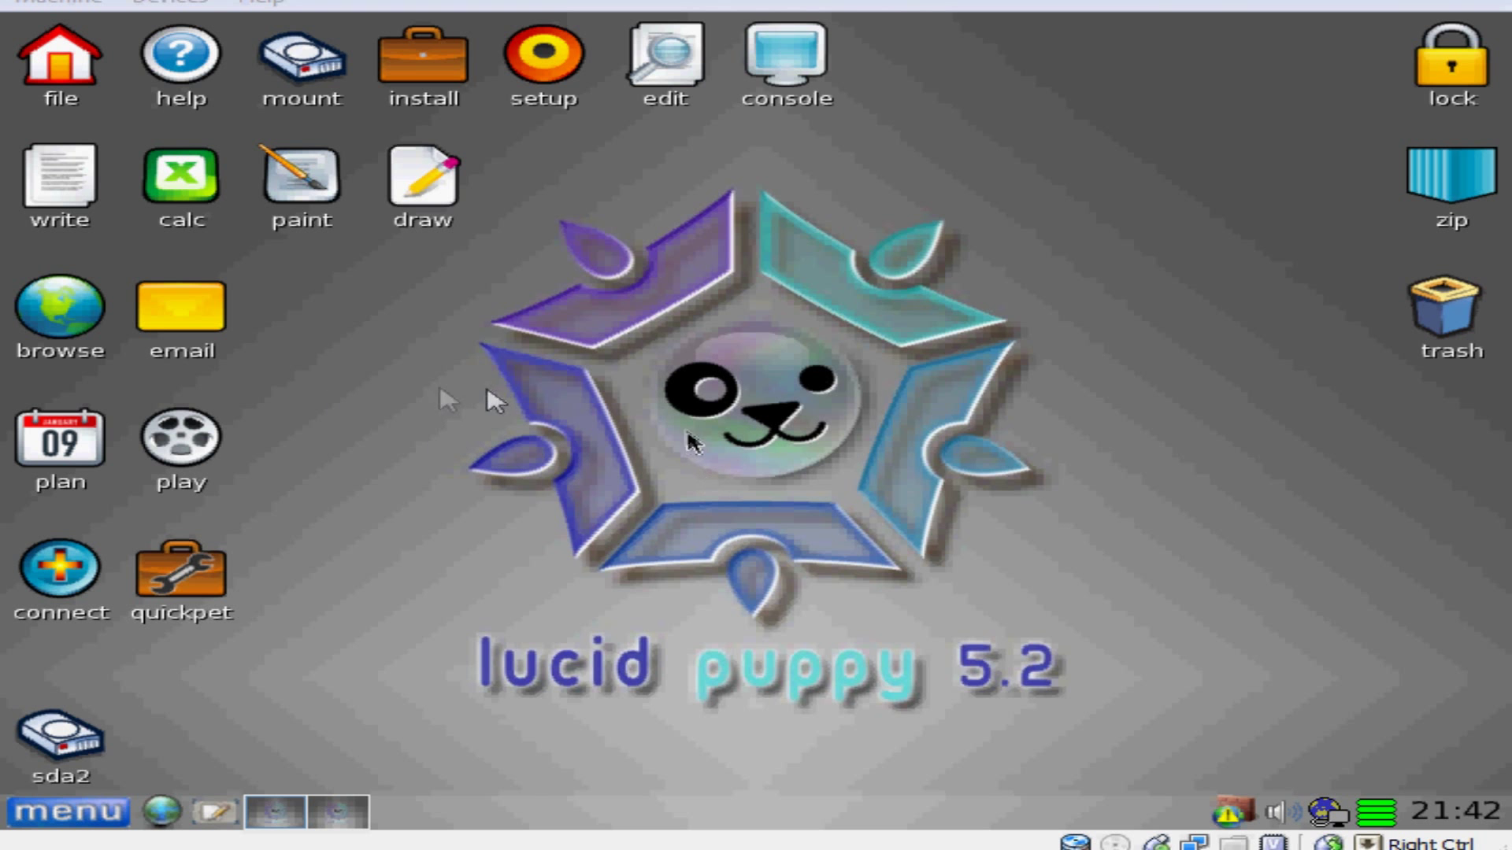
- Open the sda2 drive to view the installed system's folders, and close its file windows
{"action": "double_click", "coordinate": [71, 736]}
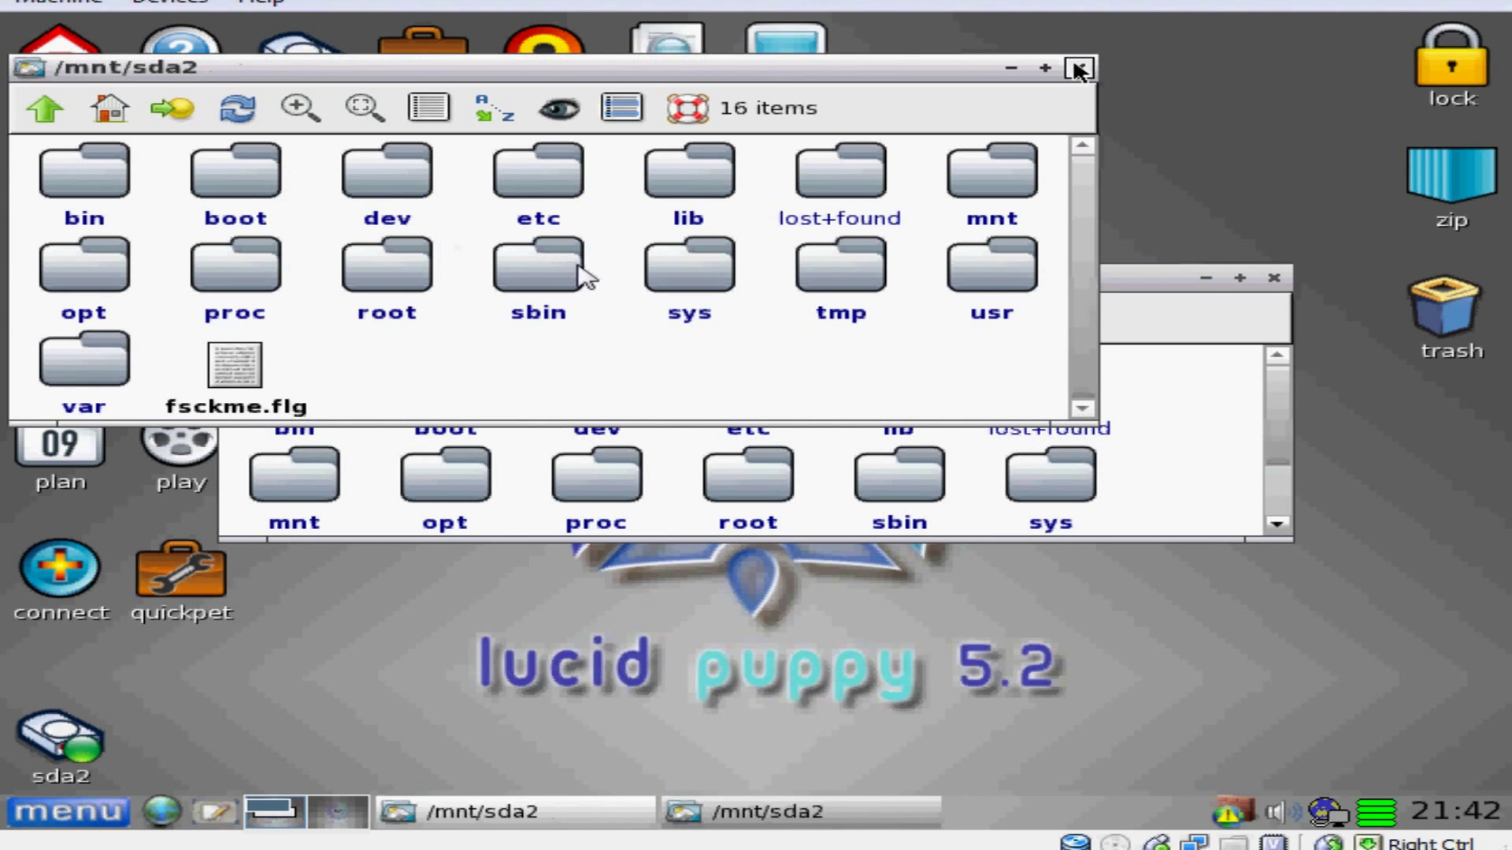
{"action": "left_click", "coordinate": [1078, 68]}
{"action": "left_click_drag", "start_coordinate": [1278, 408], "coordinate": [1264, 358]}
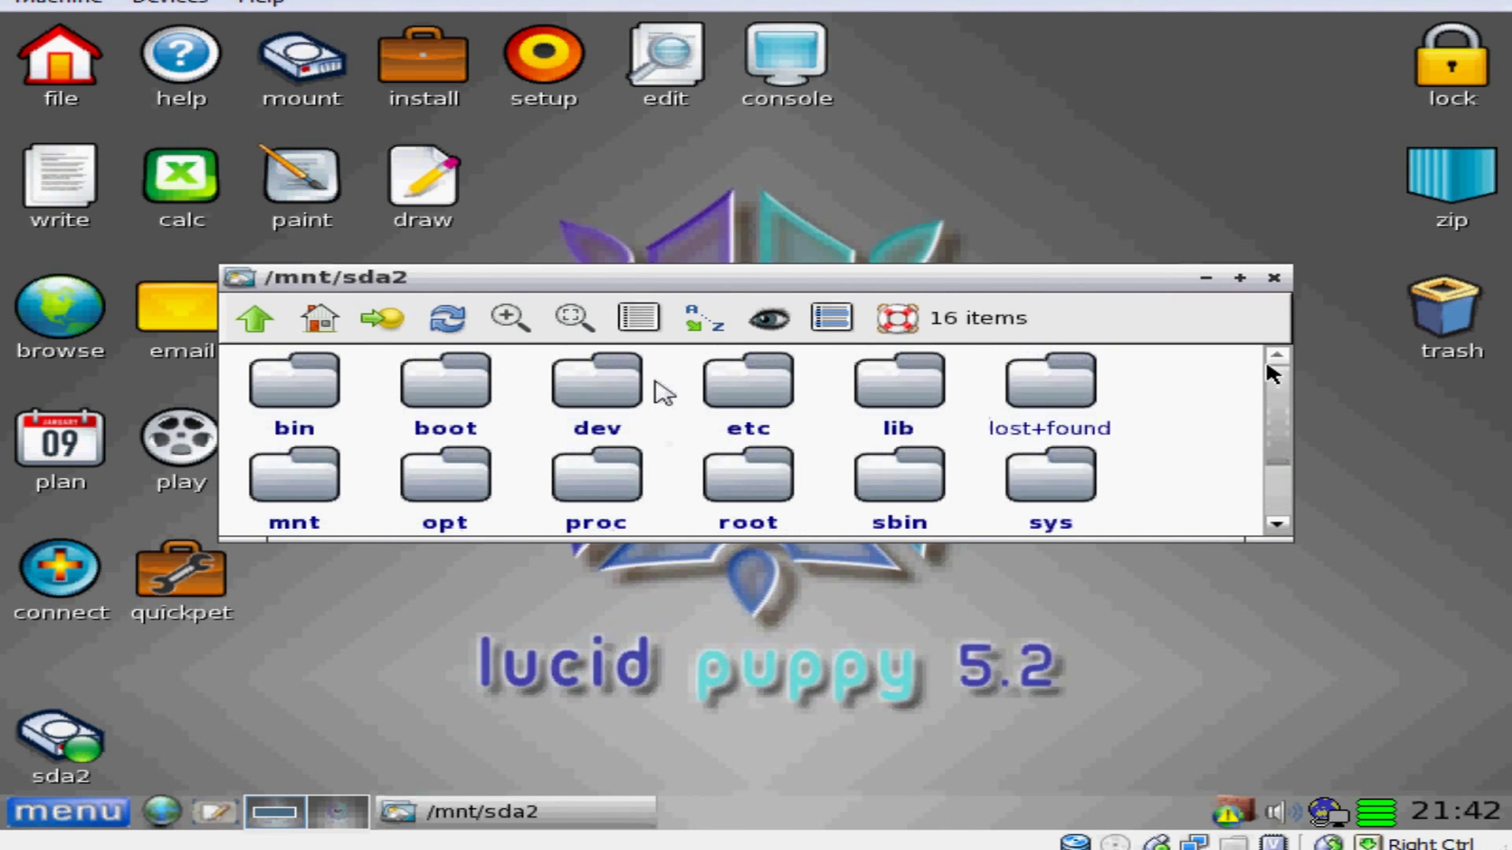
{"action": "left_click", "coordinate": [1273, 279]}
{"action": "right_click", "coordinate": [716, 301]}
{"action": "mouse_move", "coordinate": [770, 382]}
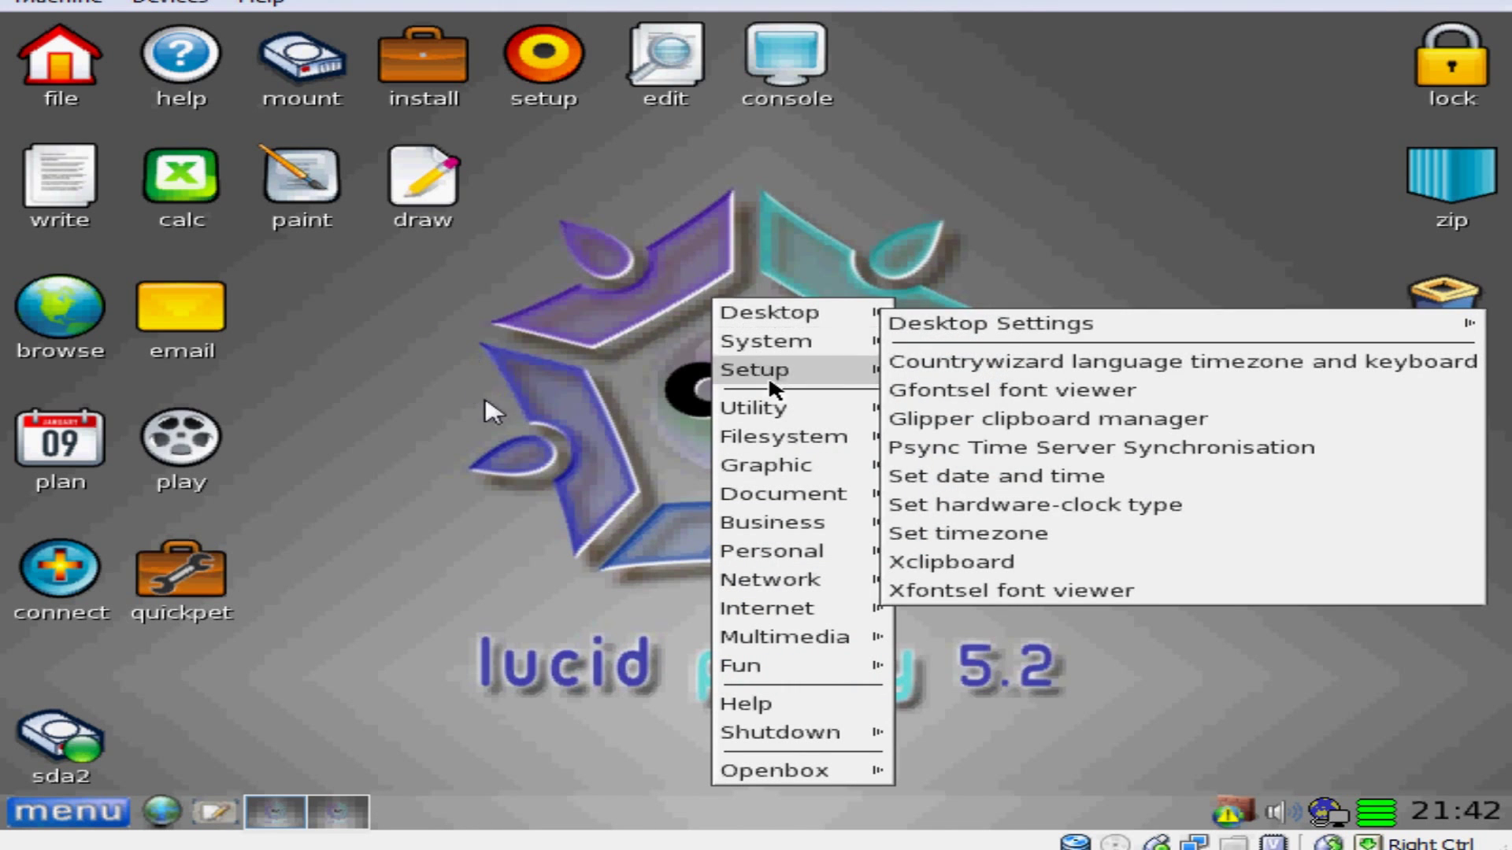
{"action": "left_click", "coordinate": [187, 716]}
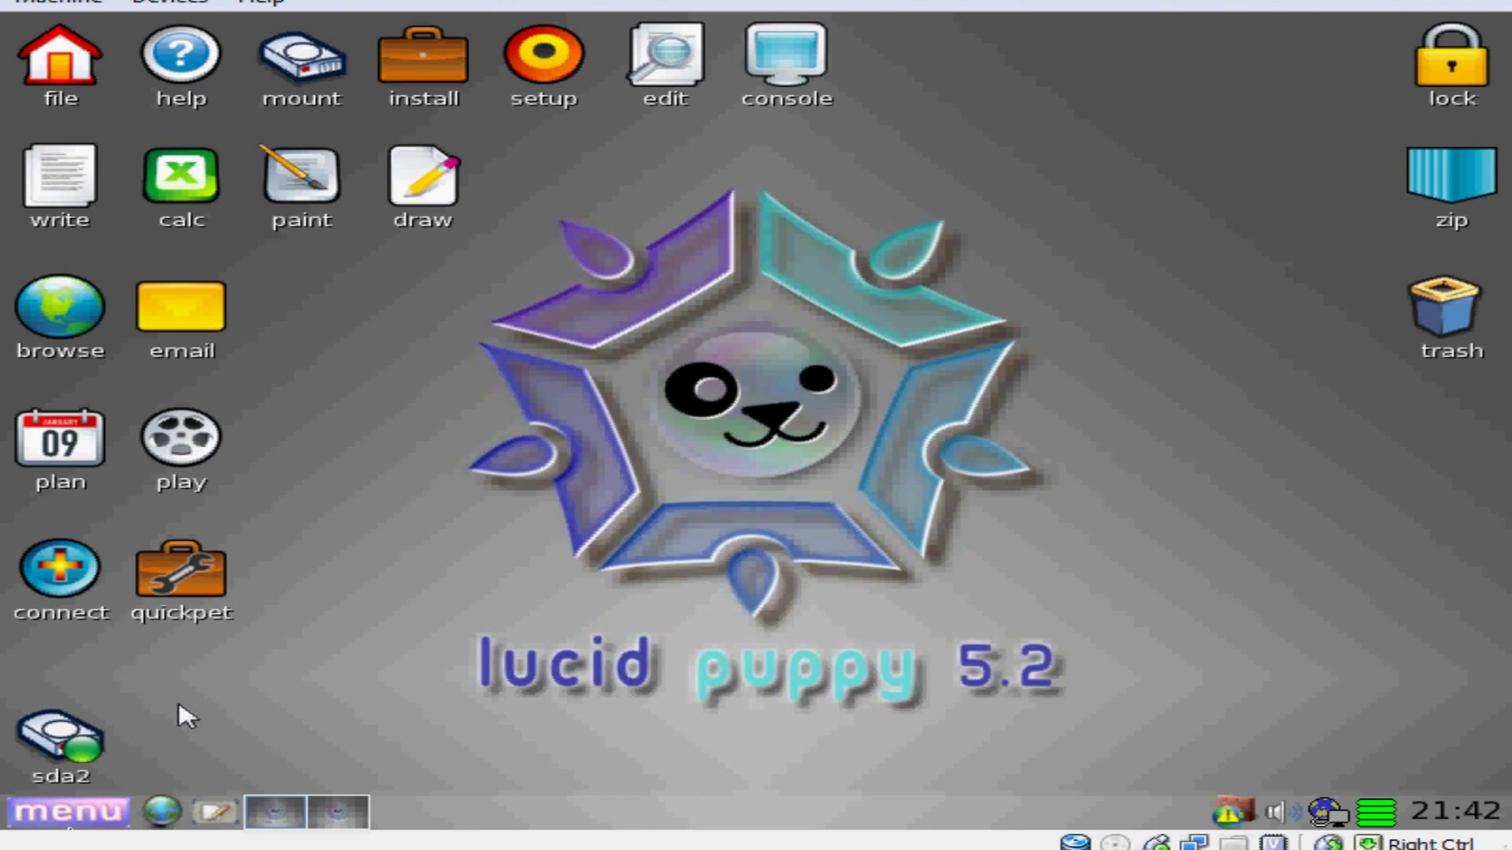
{"action": "left_click", "coordinate": [101, 815]}
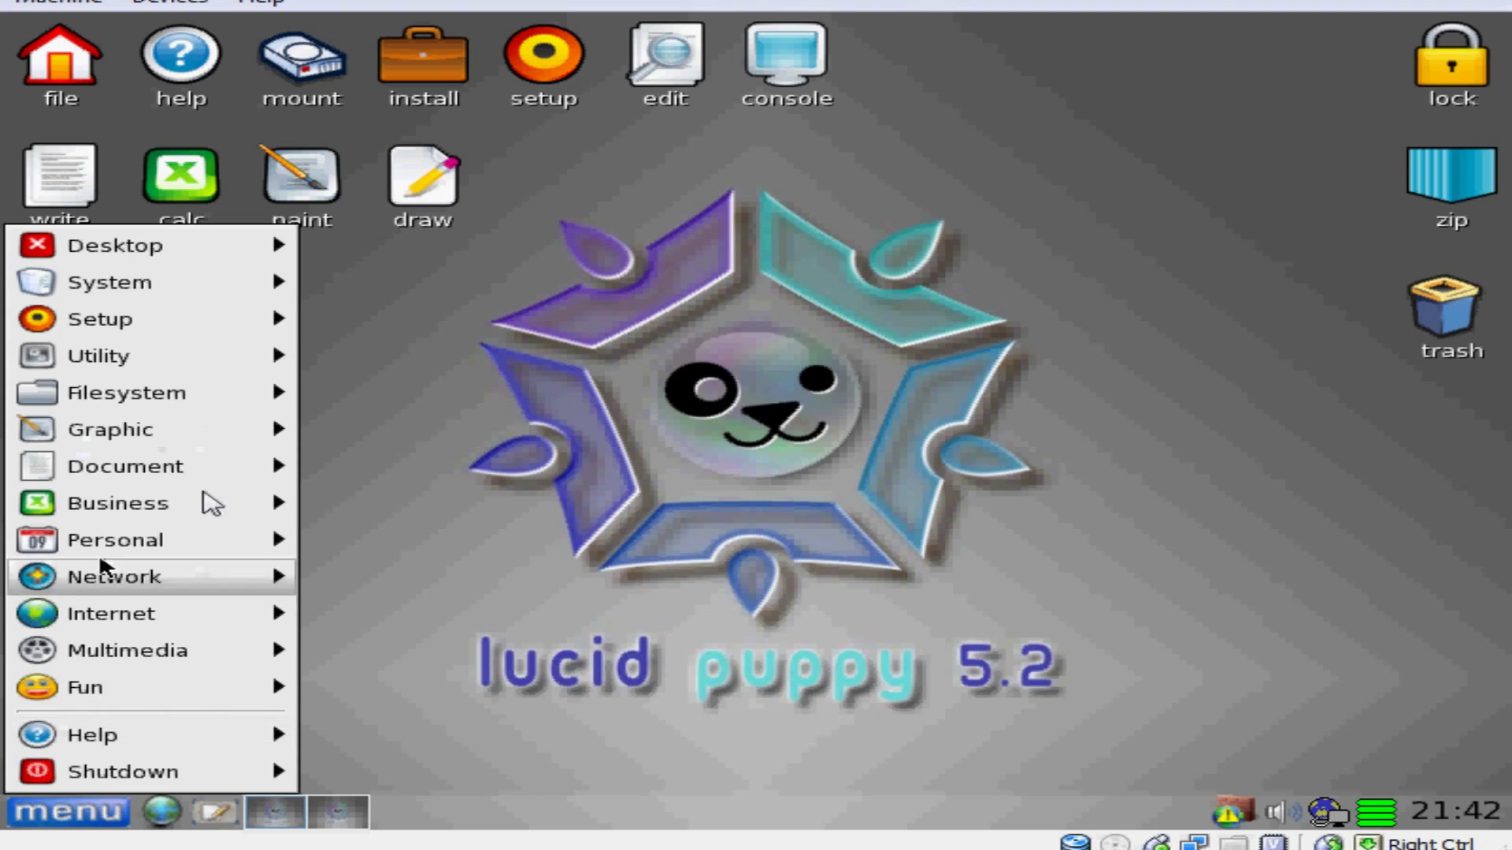
- Examine the programs offered in the Desktop, System, Setup, Utility, Filesystem and Graphic application categories
{"action": "mouse_move", "coordinate": [119, 250]}
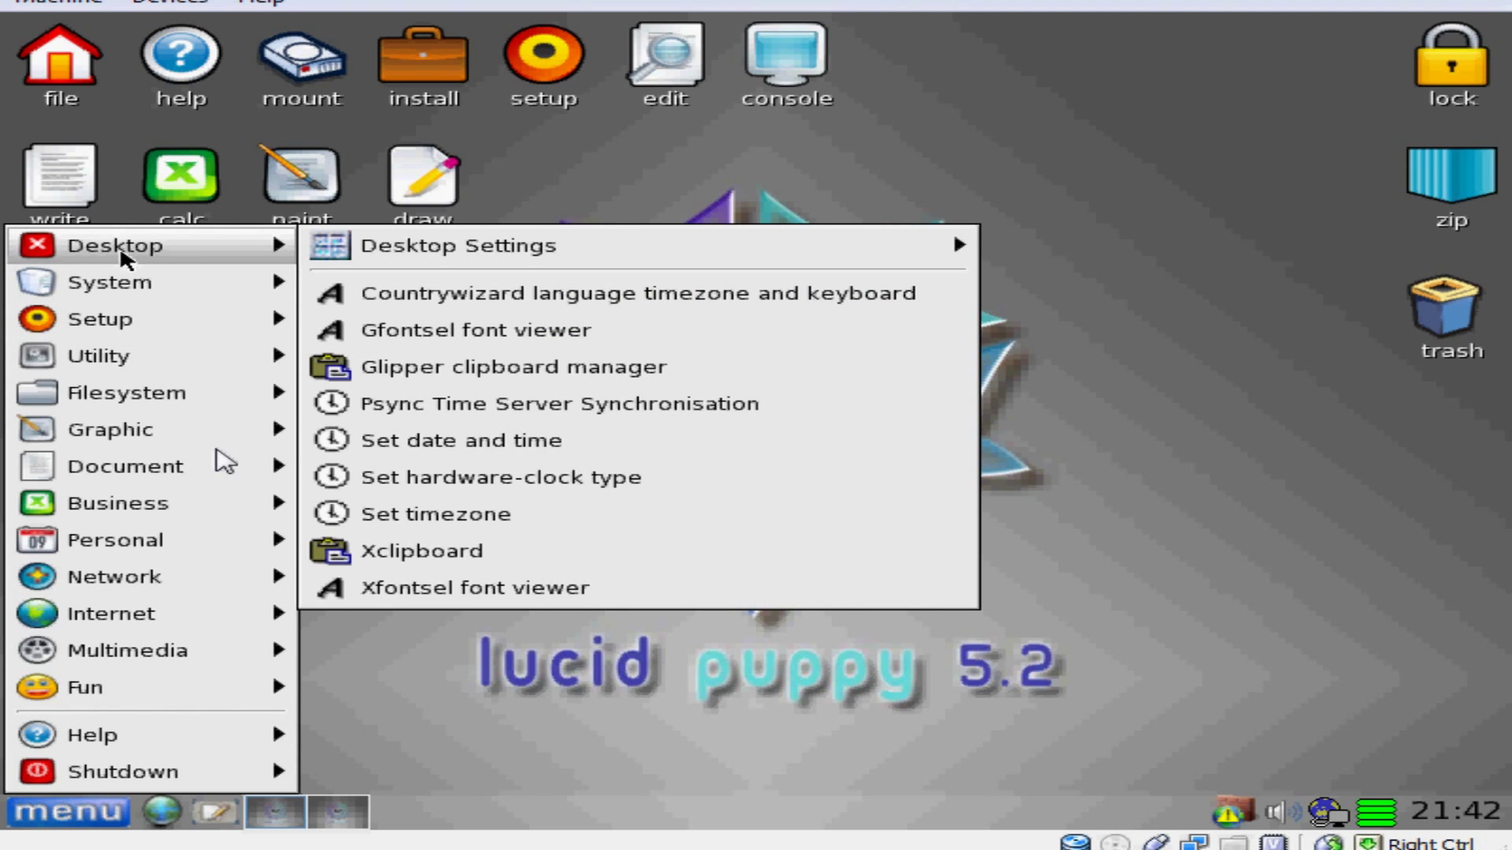
{"action": "mouse_move", "coordinate": [389, 250]}
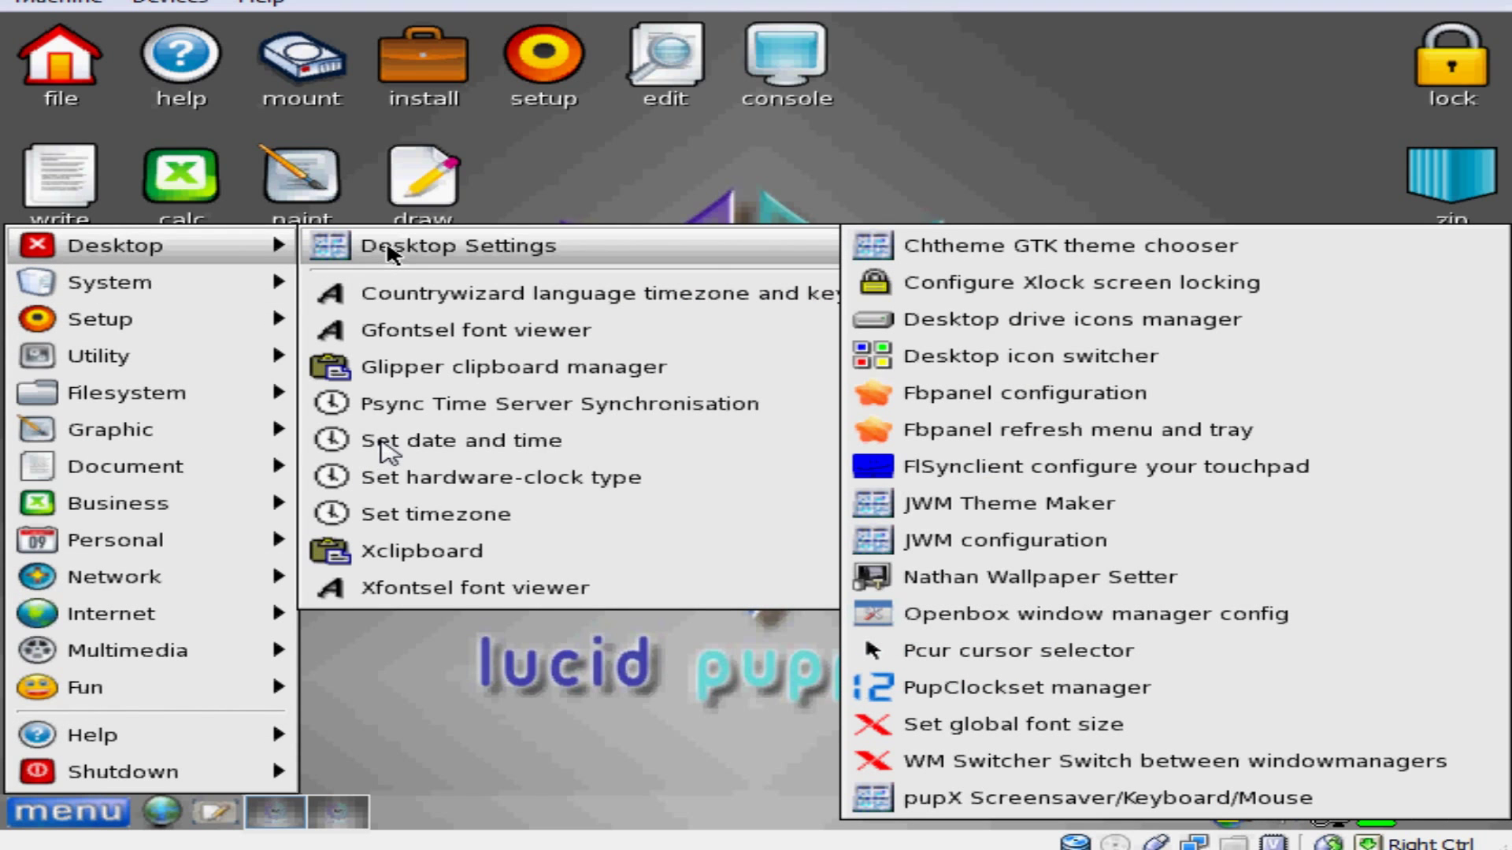
{"action": "mouse_move", "coordinate": [149, 281]}
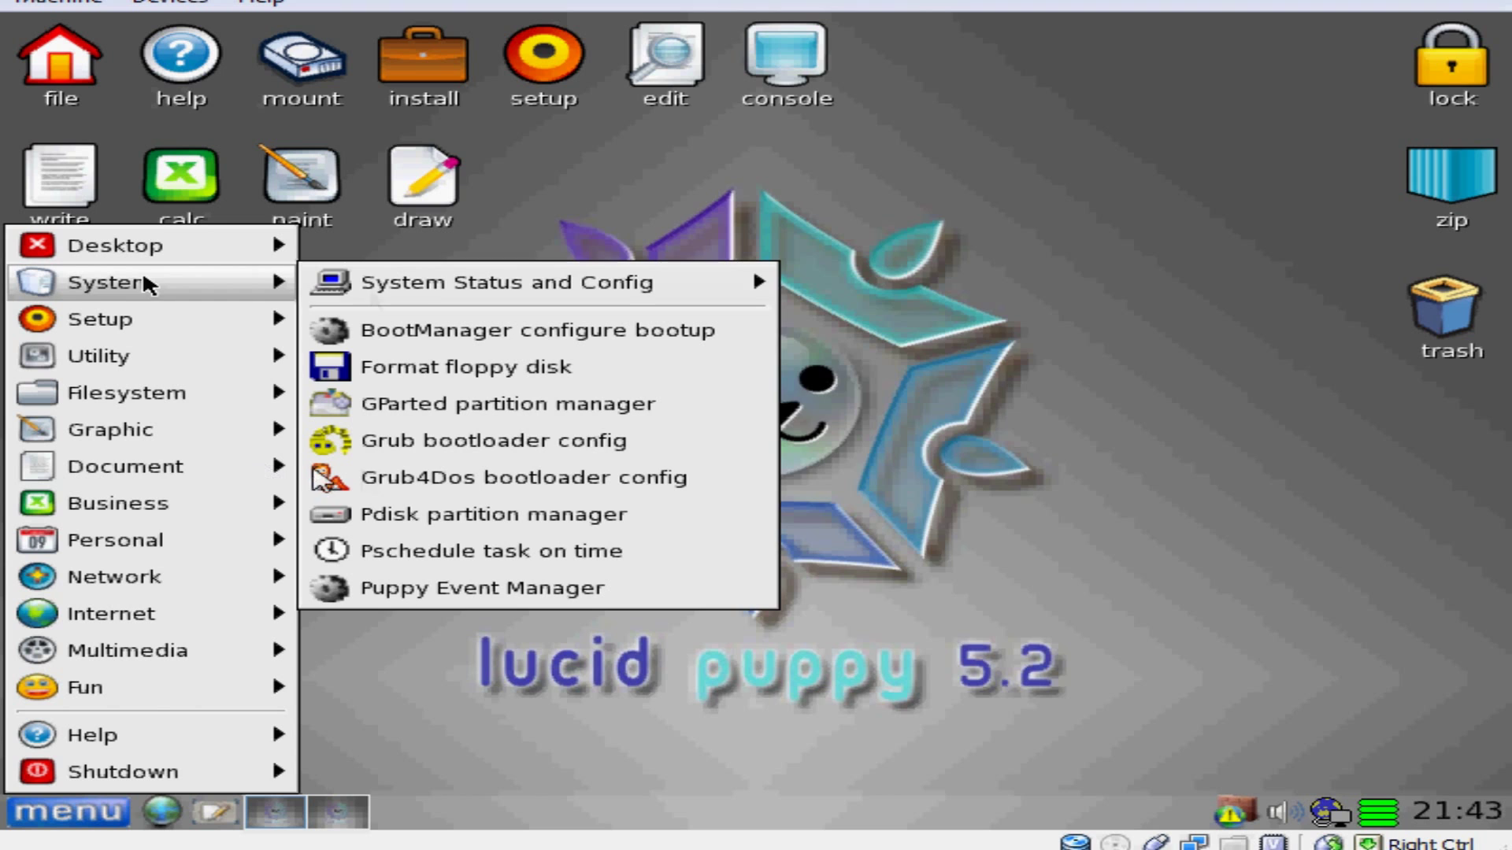
{"action": "mouse_move", "coordinate": [421, 296]}
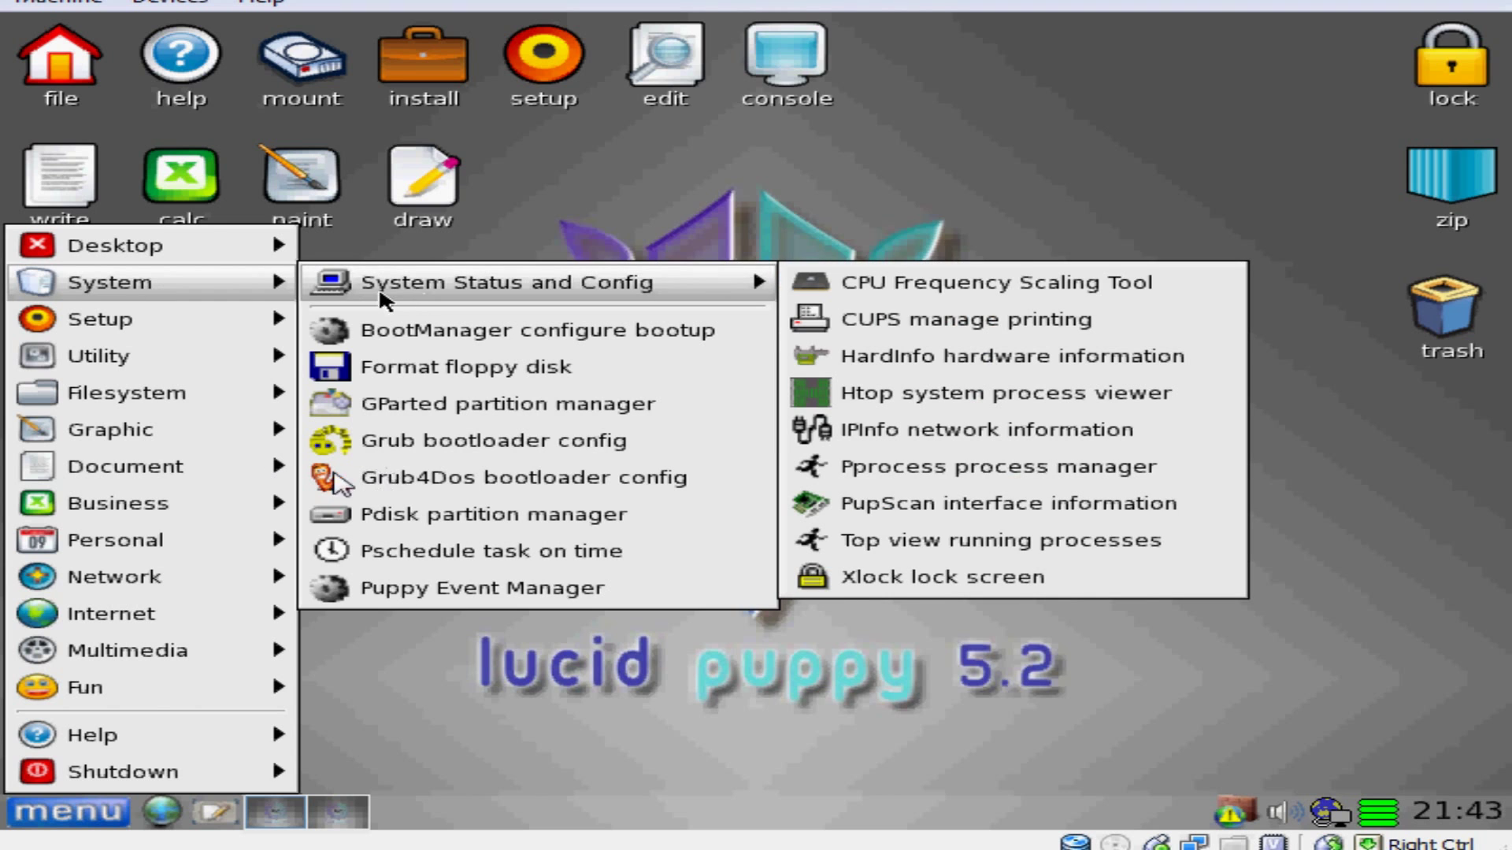
{"action": "mouse_move", "coordinate": [248, 308]}
{"action": "mouse_move", "coordinate": [392, 319]}
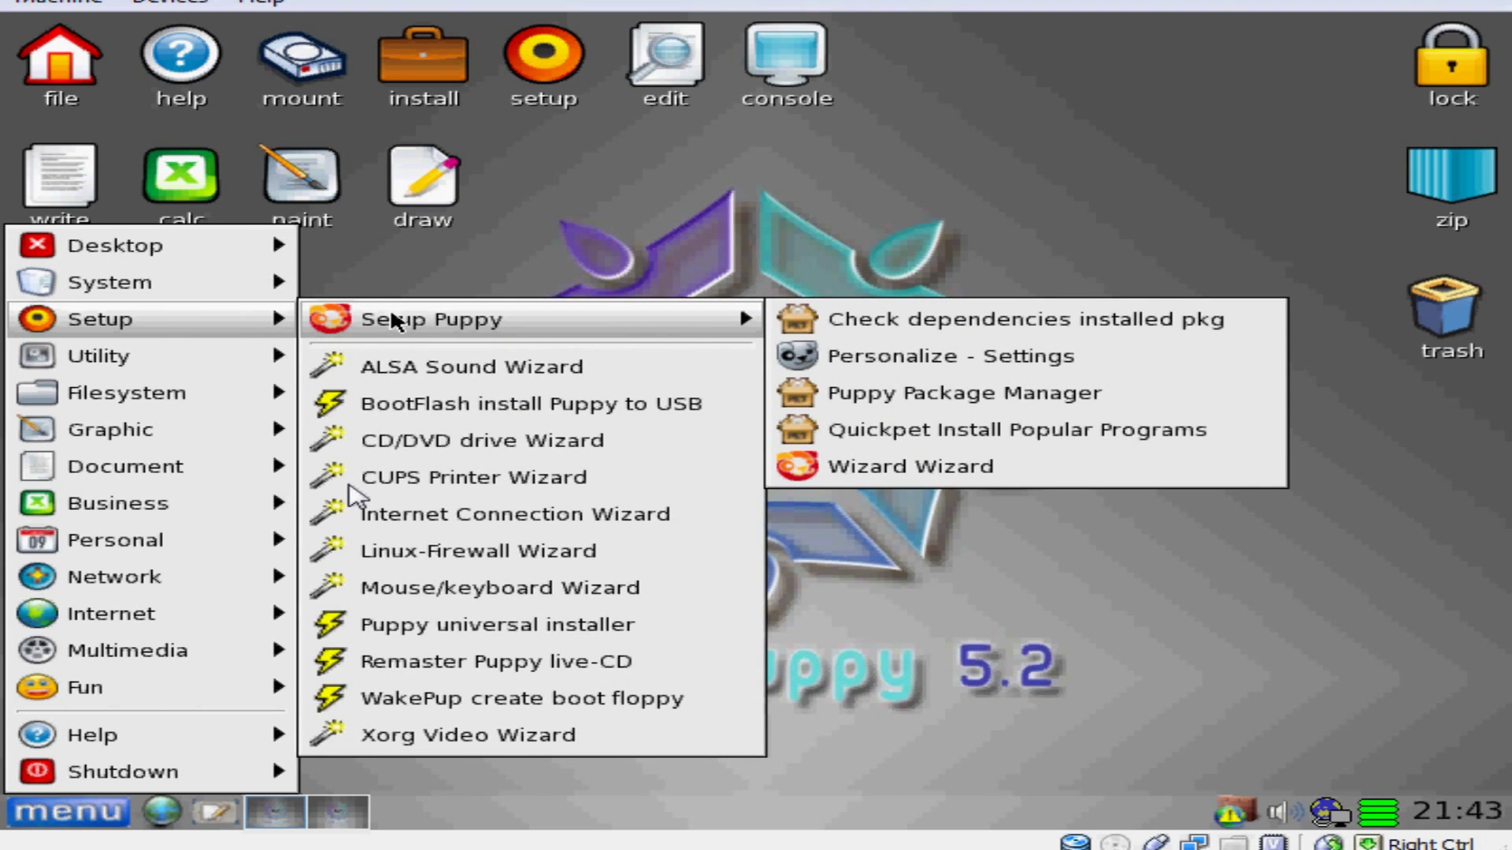
{"action": "mouse_move", "coordinate": [260, 356]}
{"action": "mouse_move", "coordinate": [370, 364]}
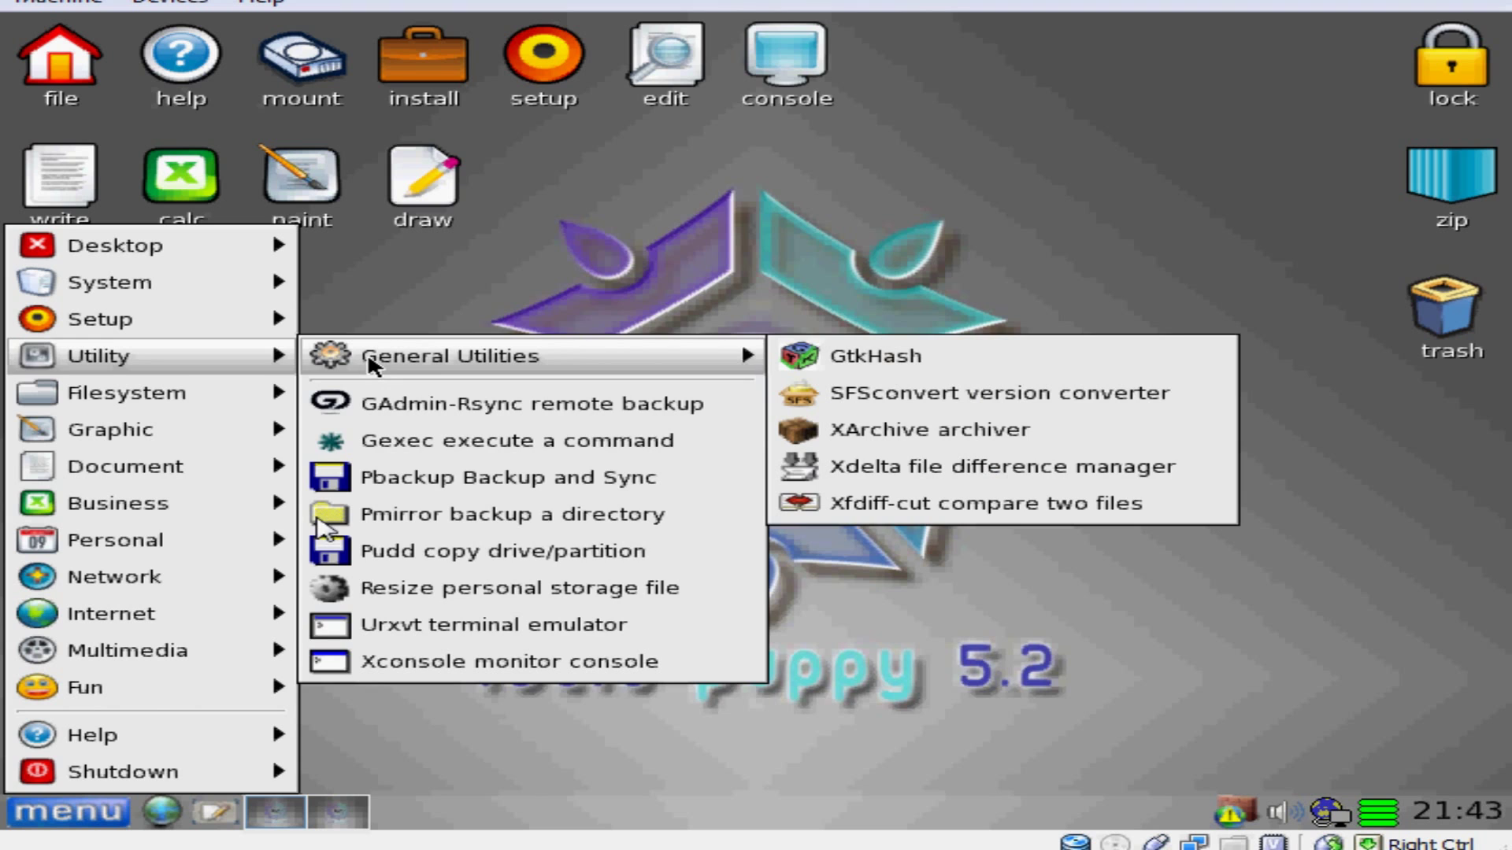
{"action": "mouse_move", "coordinate": [260, 393]}
{"action": "mouse_move", "coordinate": [413, 393]}
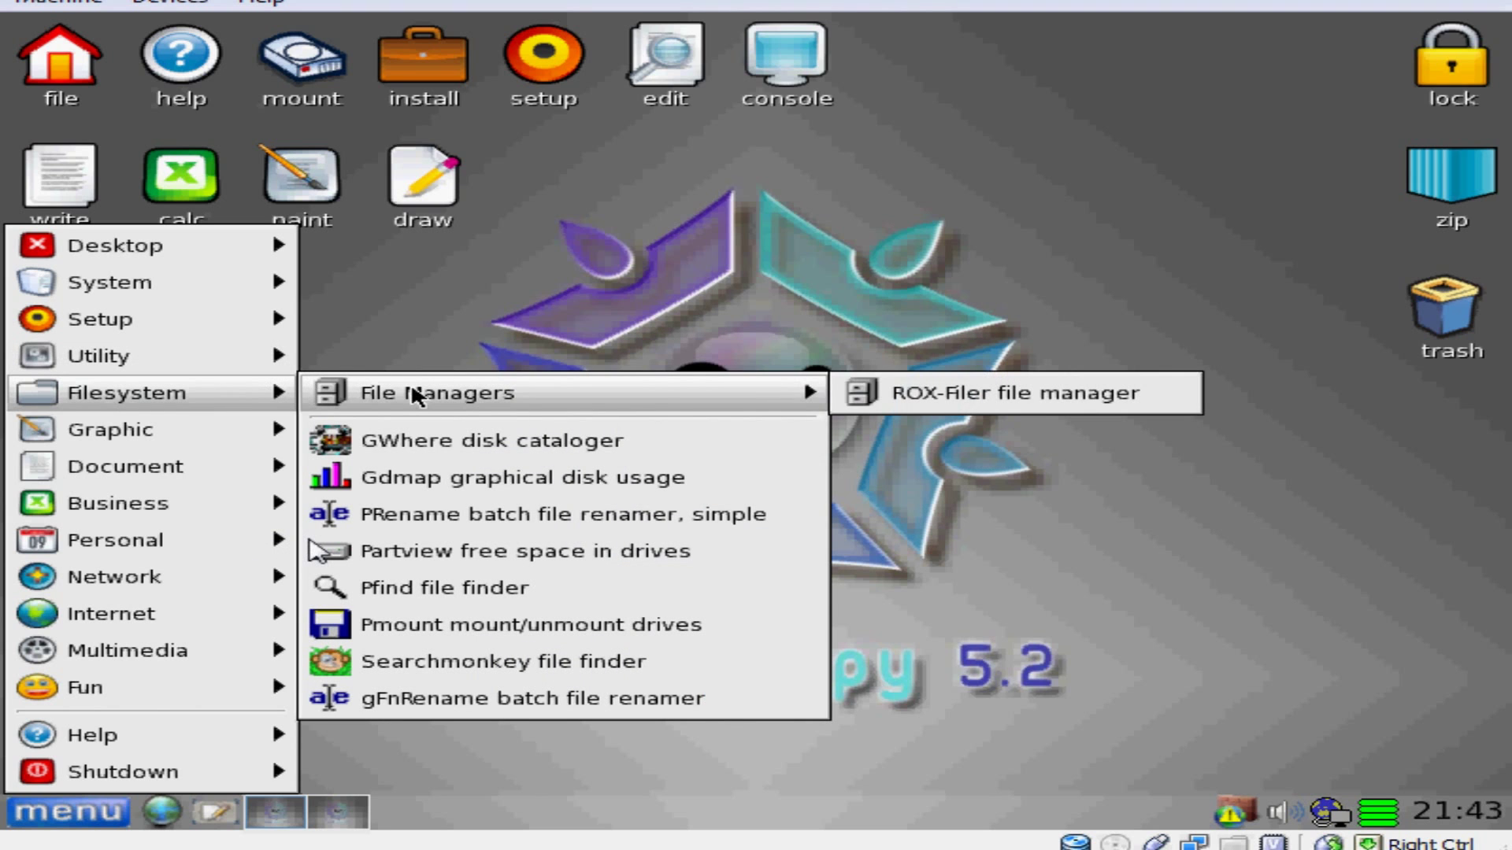
{"action": "mouse_move", "coordinate": [260, 430]}
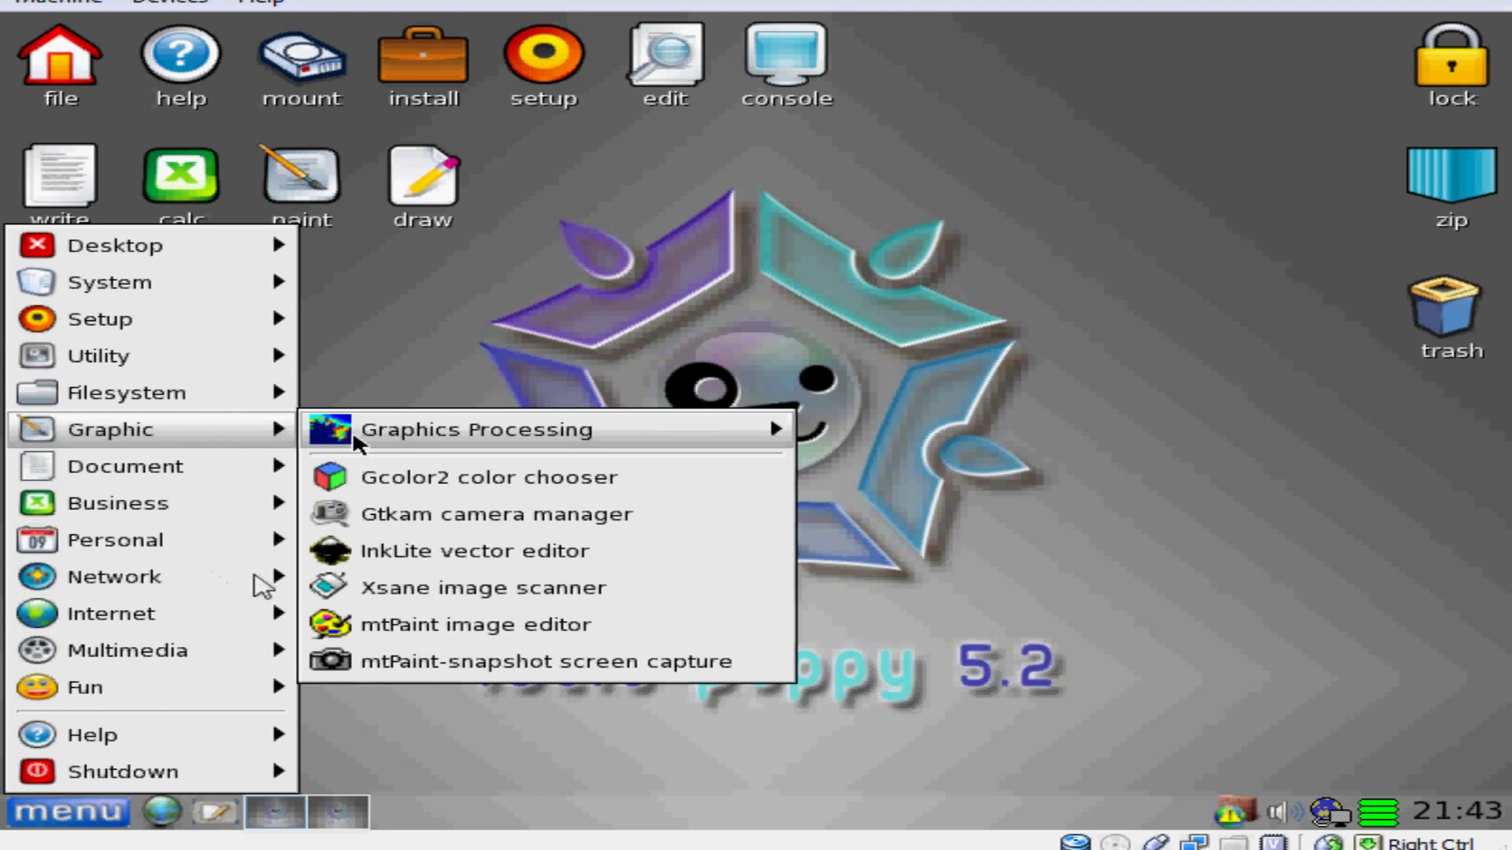
{"action": "mouse_move", "coordinate": [414, 439]}
- Examine the Document, Business, Personal, Network, Internet, Multimedia and Fun categories and the Shutdown options, and return to the desktop
{"action": "mouse_move", "coordinate": [260, 466]}
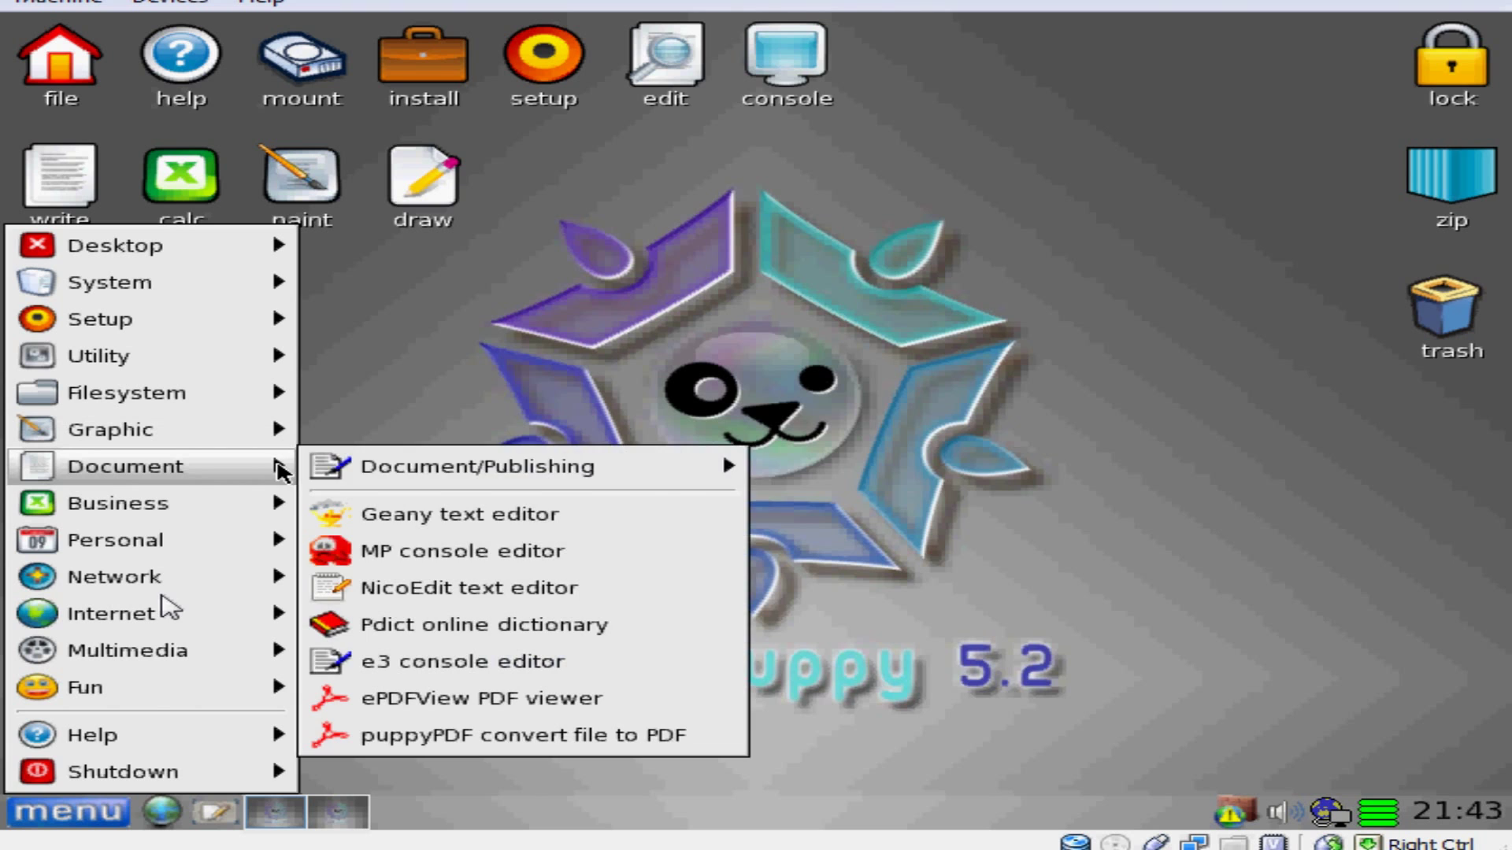
{"action": "mouse_move", "coordinate": [361, 471]}
{"action": "mouse_move", "coordinate": [267, 503]}
{"action": "mouse_move", "coordinate": [420, 508]}
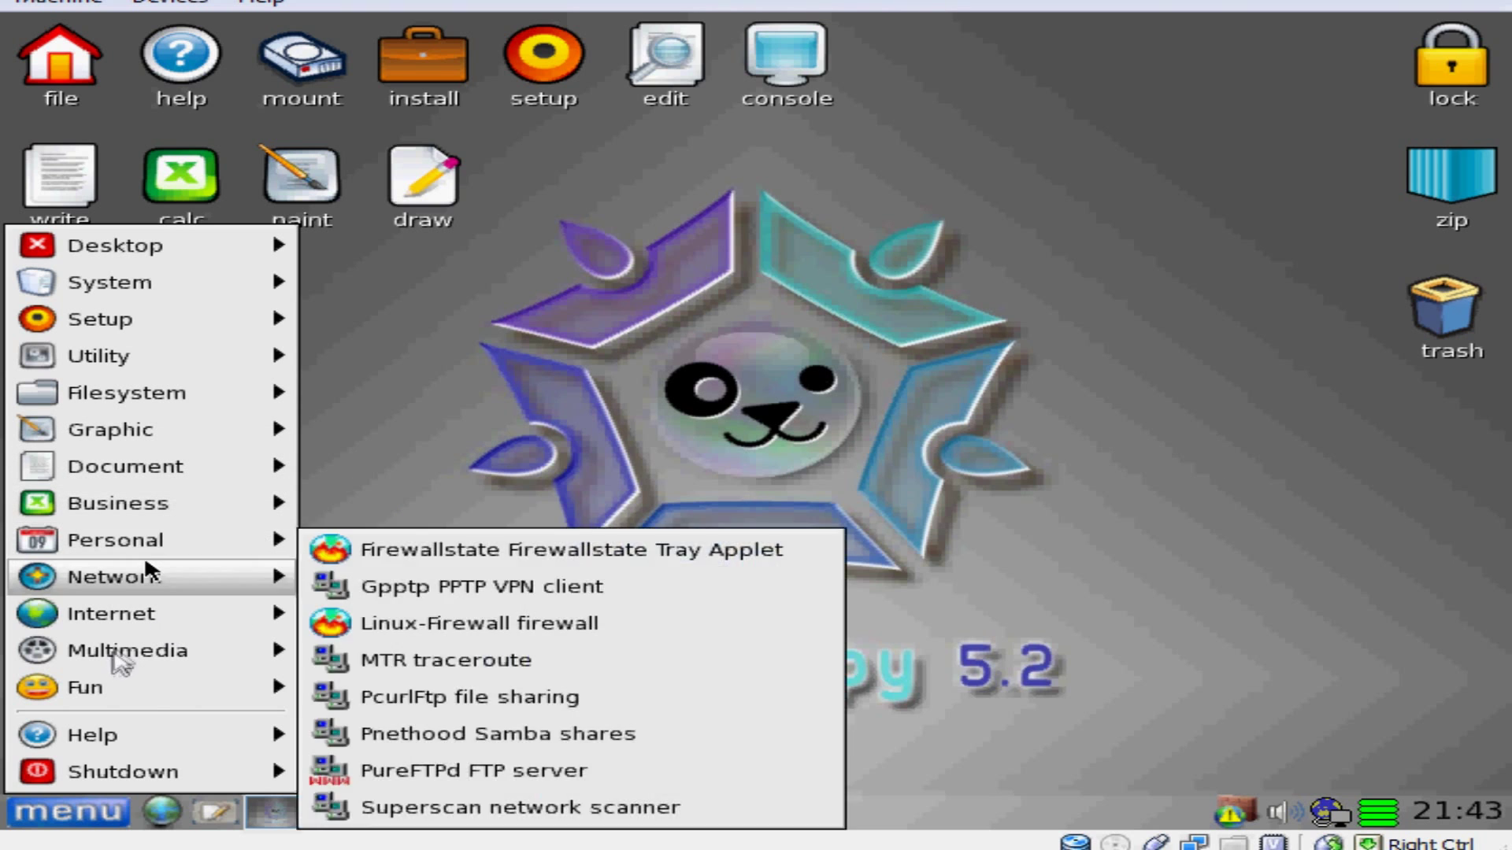
{"action": "mouse_move", "coordinate": [103, 543]}
{"action": "mouse_move", "coordinate": [375, 540]}
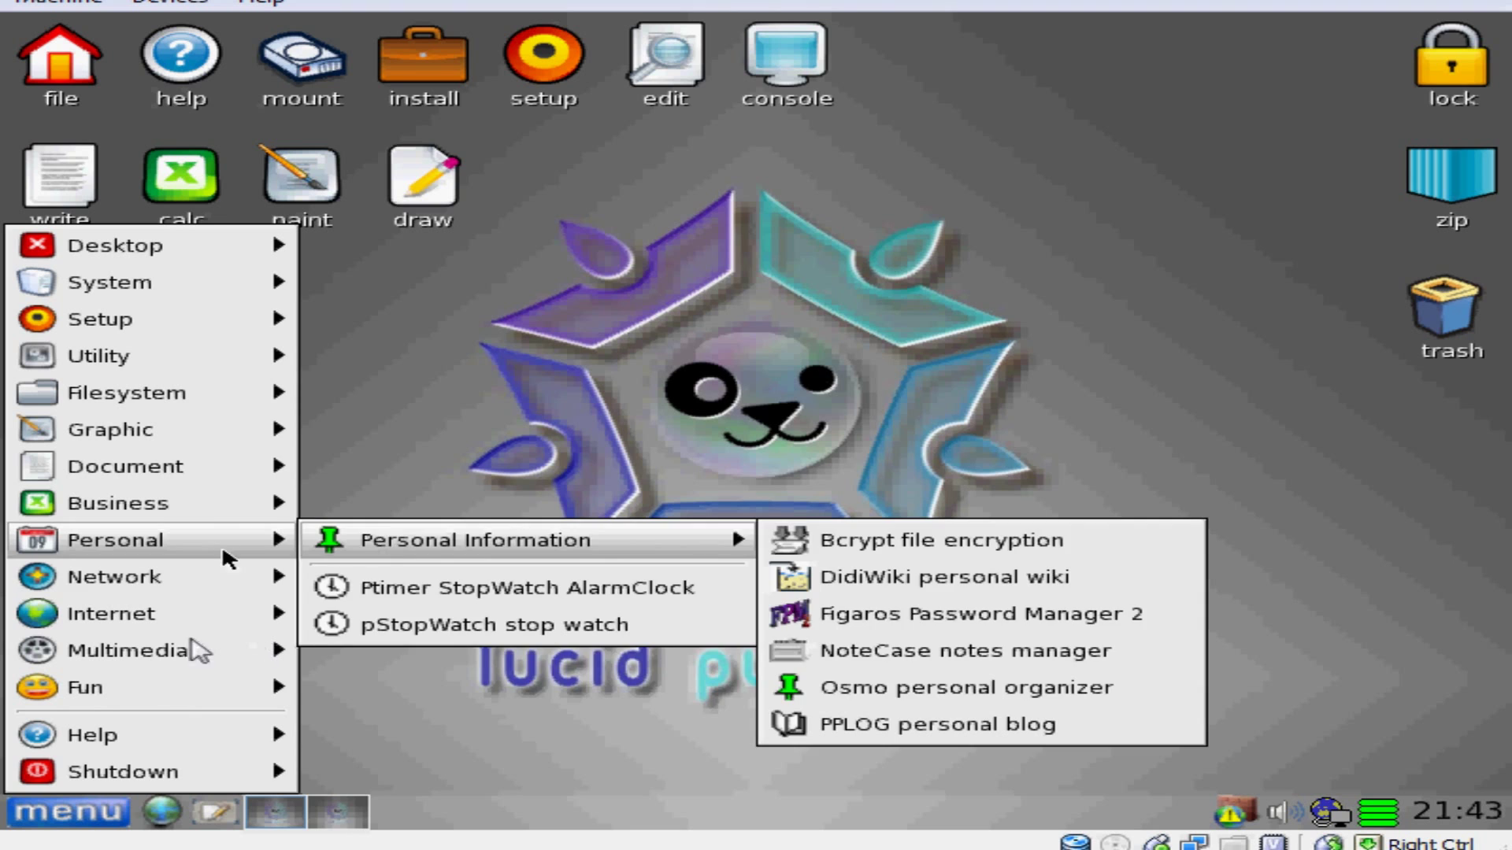
{"action": "mouse_move", "coordinate": [195, 567]}
{"action": "mouse_move", "coordinate": [256, 612]}
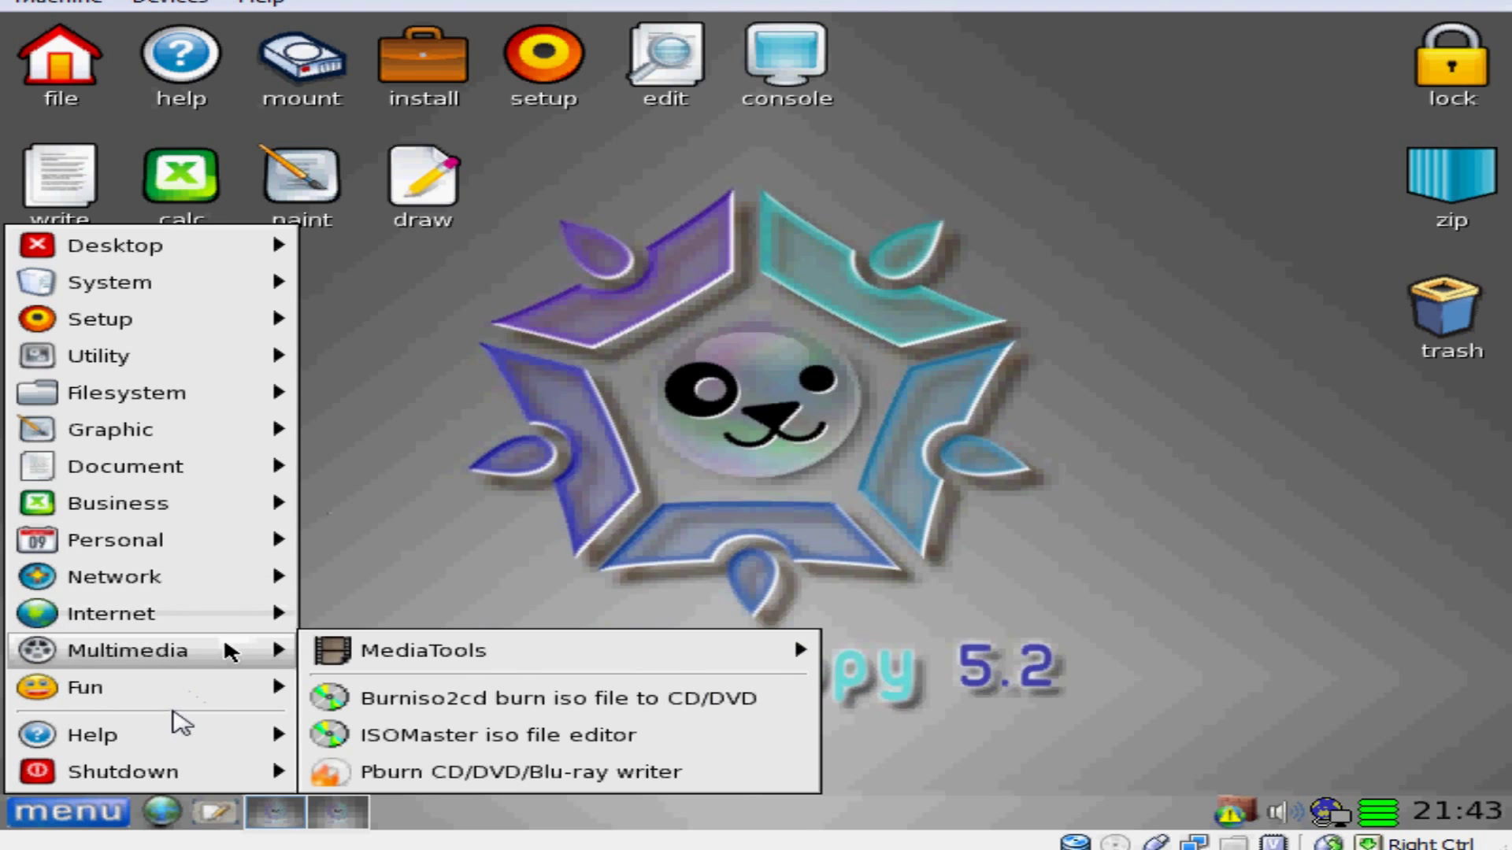
{"action": "mouse_move", "coordinate": [212, 696]}
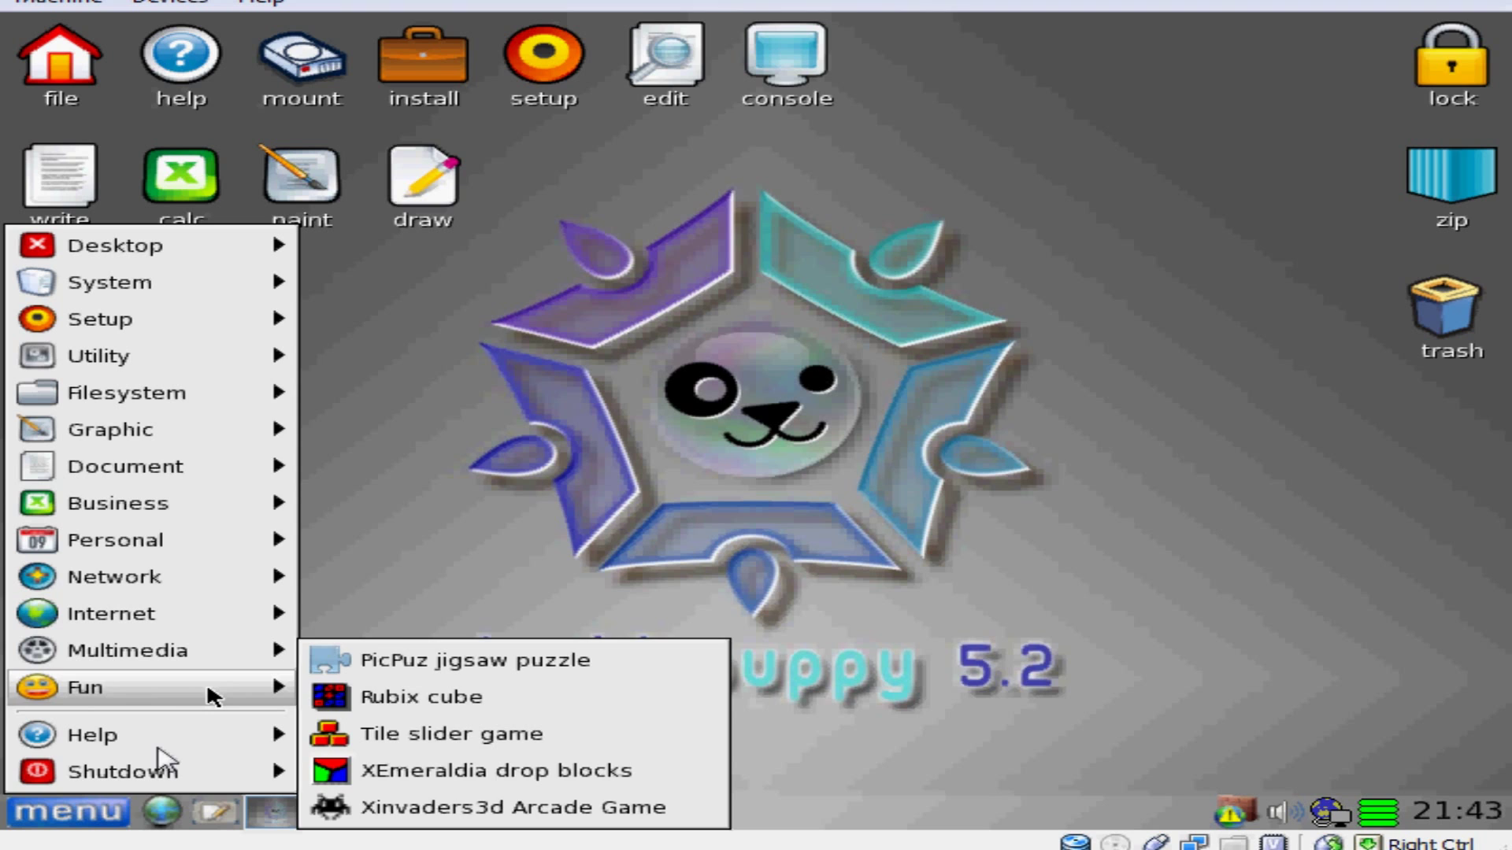
{"action": "mouse_move", "coordinate": [213, 779]}
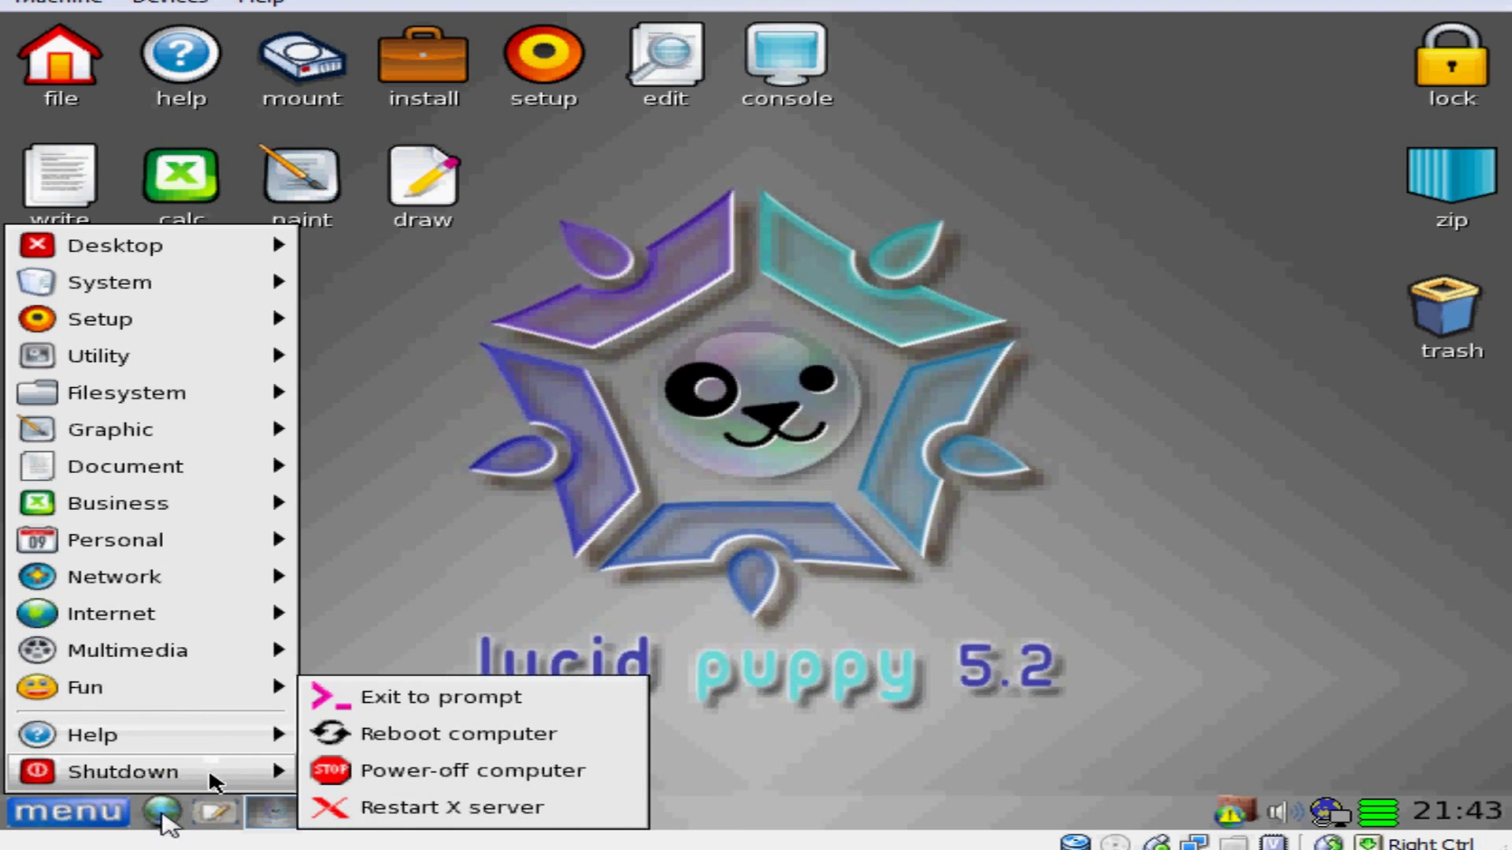
{"action": "left_click", "coordinate": [394, 646]}
- Open the word processor and the Gnumeric spreadsheet to view them, closing the duplicate blank document and minimizing both programs
{"action": "double_click", "coordinate": [78, 177]}
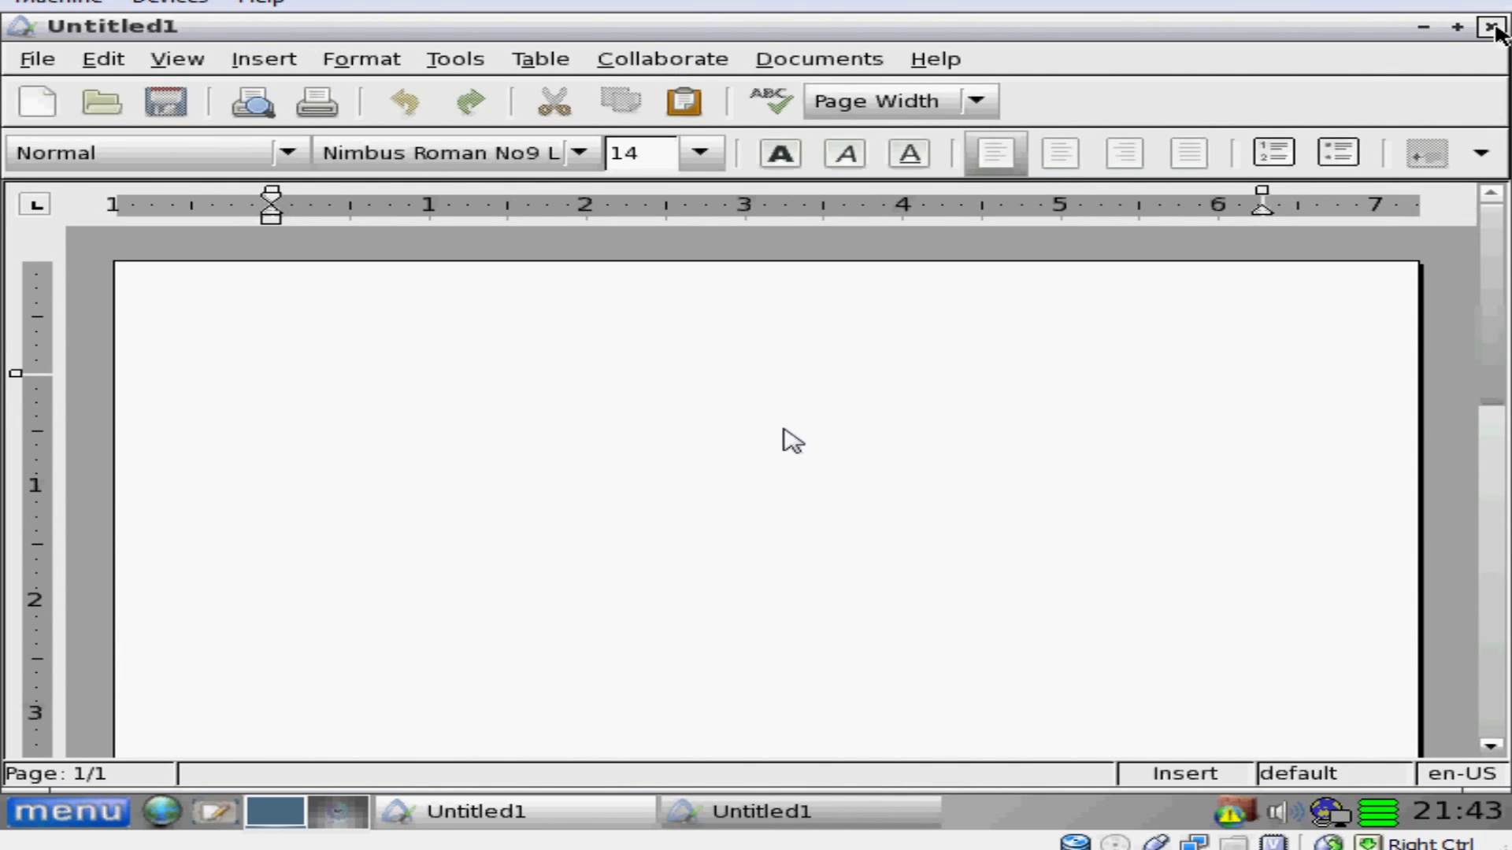
{"action": "left_click", "coordinate": [1490, 26]}
{"action": "left_click", "coordinate": [1423, 27]}
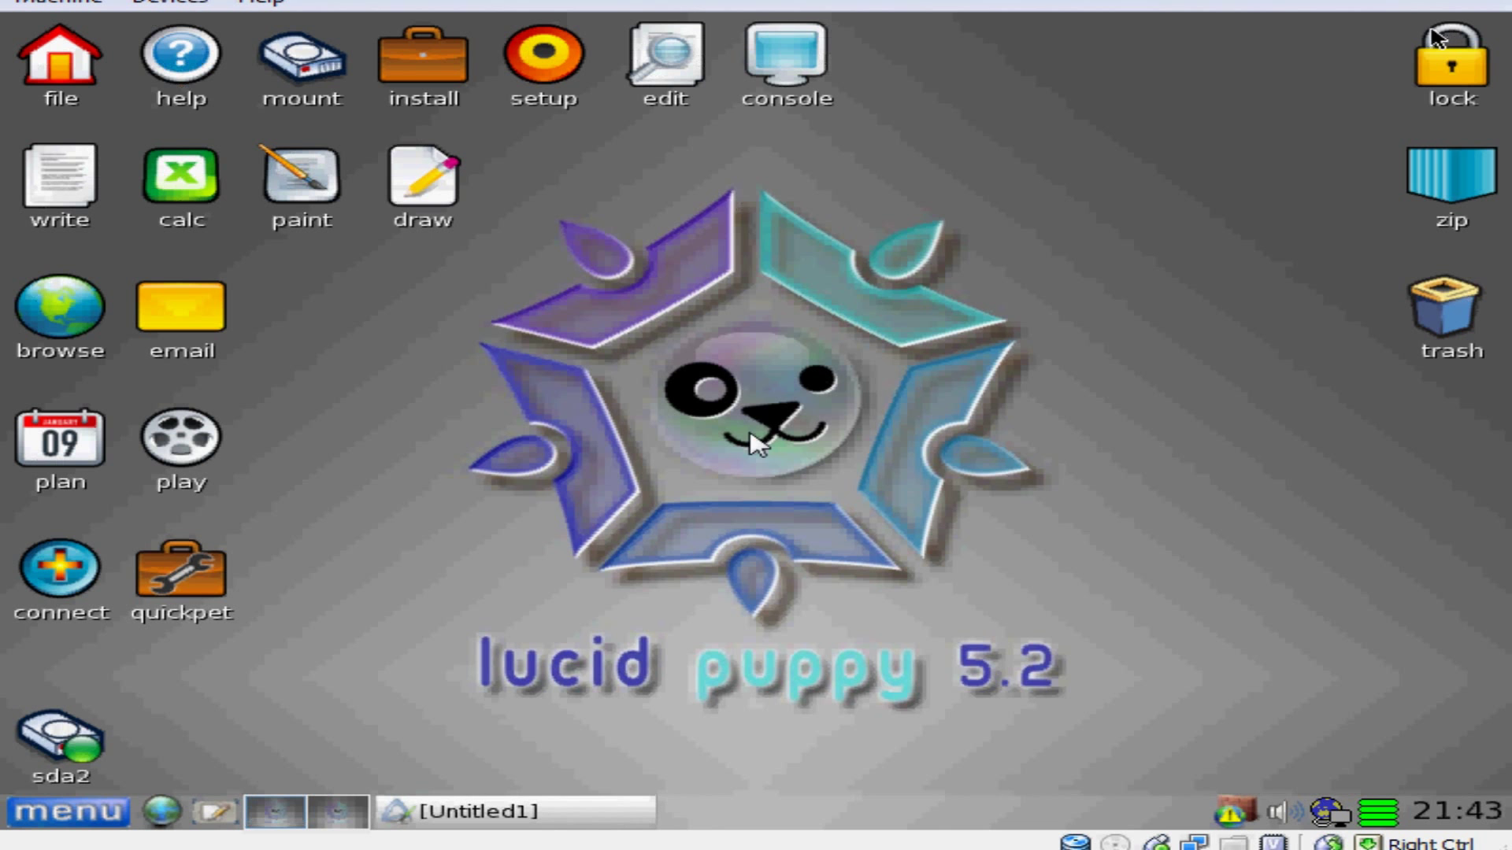
{"action": "left_click", "coordinate": [181, 175]}
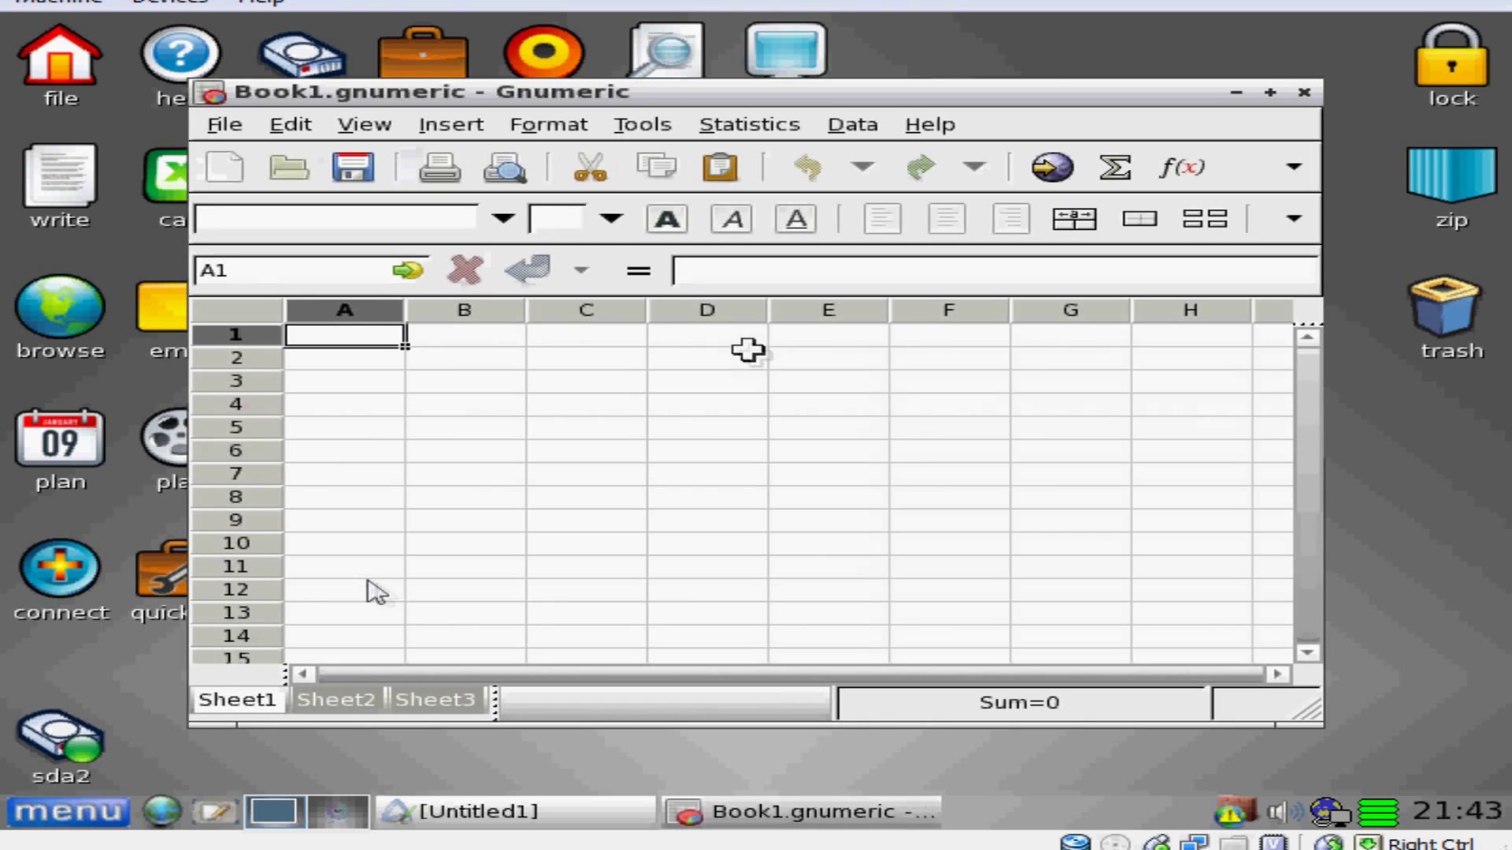
{"action": "left_click", "coordinate": [1235, 93]}
- Open the mtPaint image editor and the InkscapeLite drawing program to view them, minimizing each one
{"action": "left_click", "coordinate": [297, 183]}
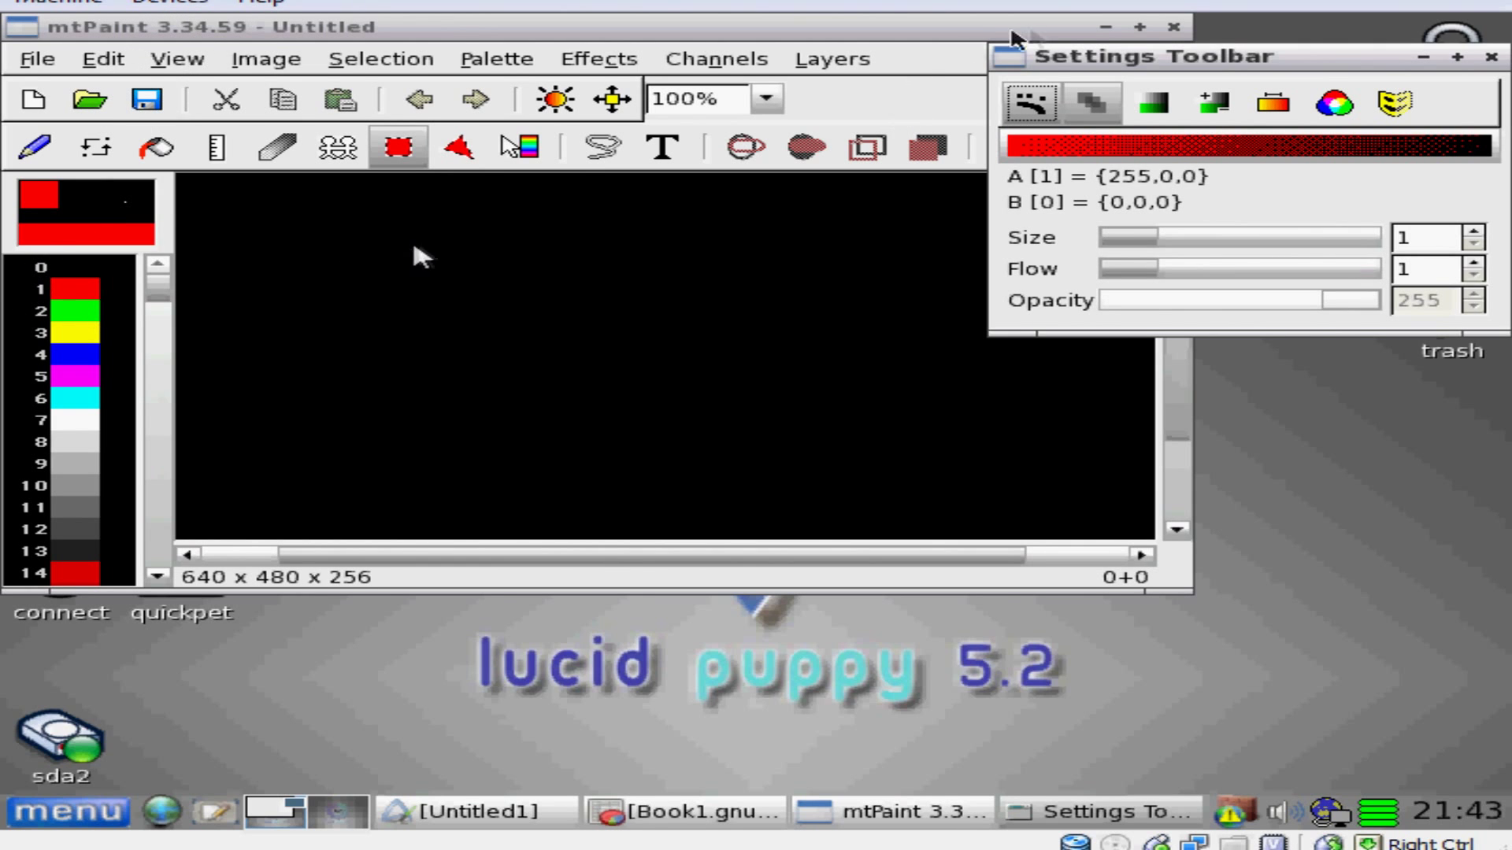
{"action": "left_click", "coordinate": [1105, 27]}
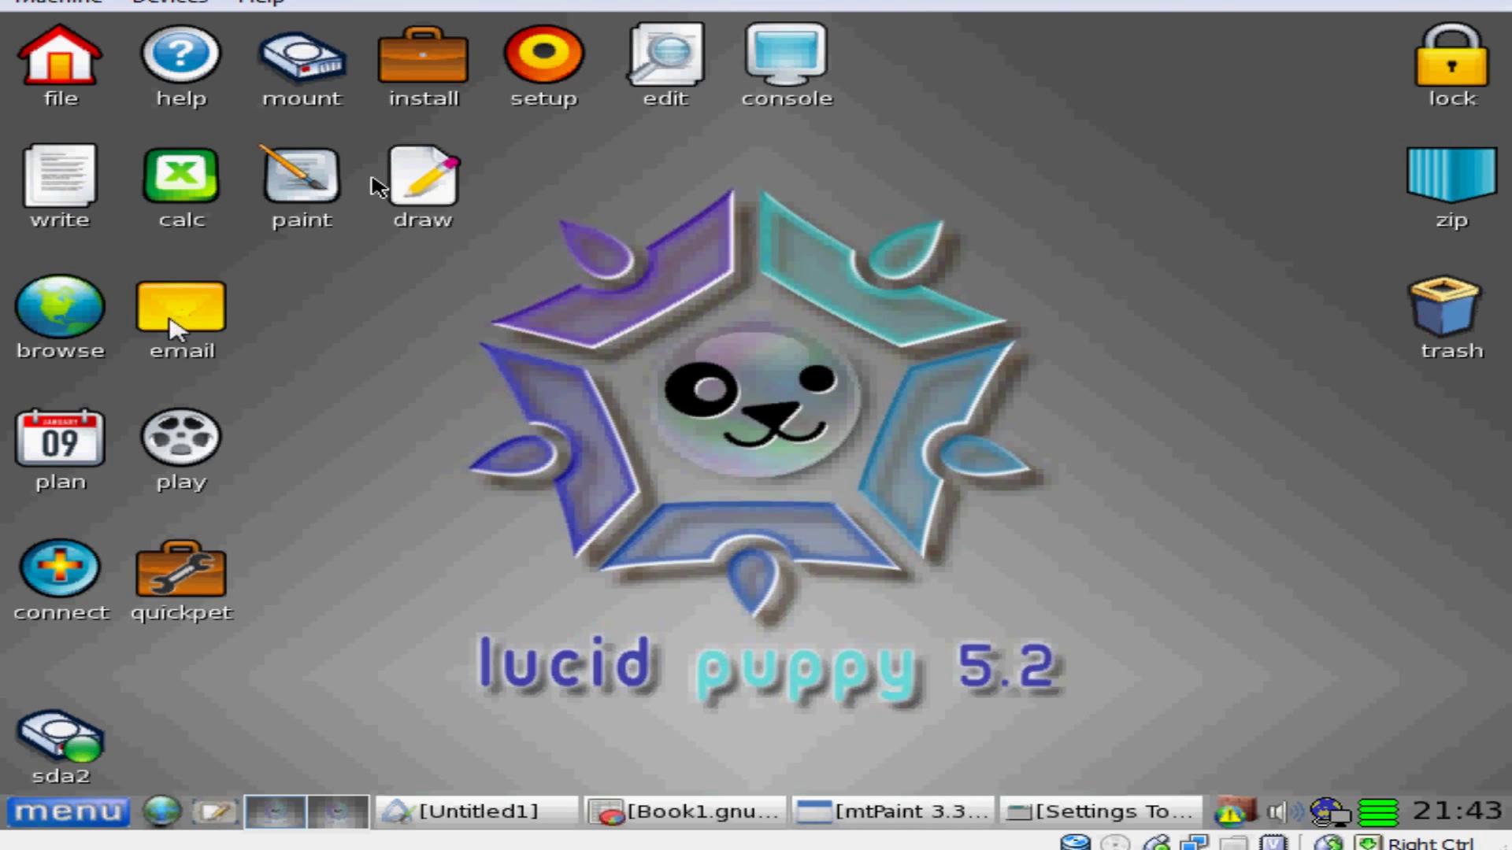
{"action": "left_click", "coordinate": [426, 188]}
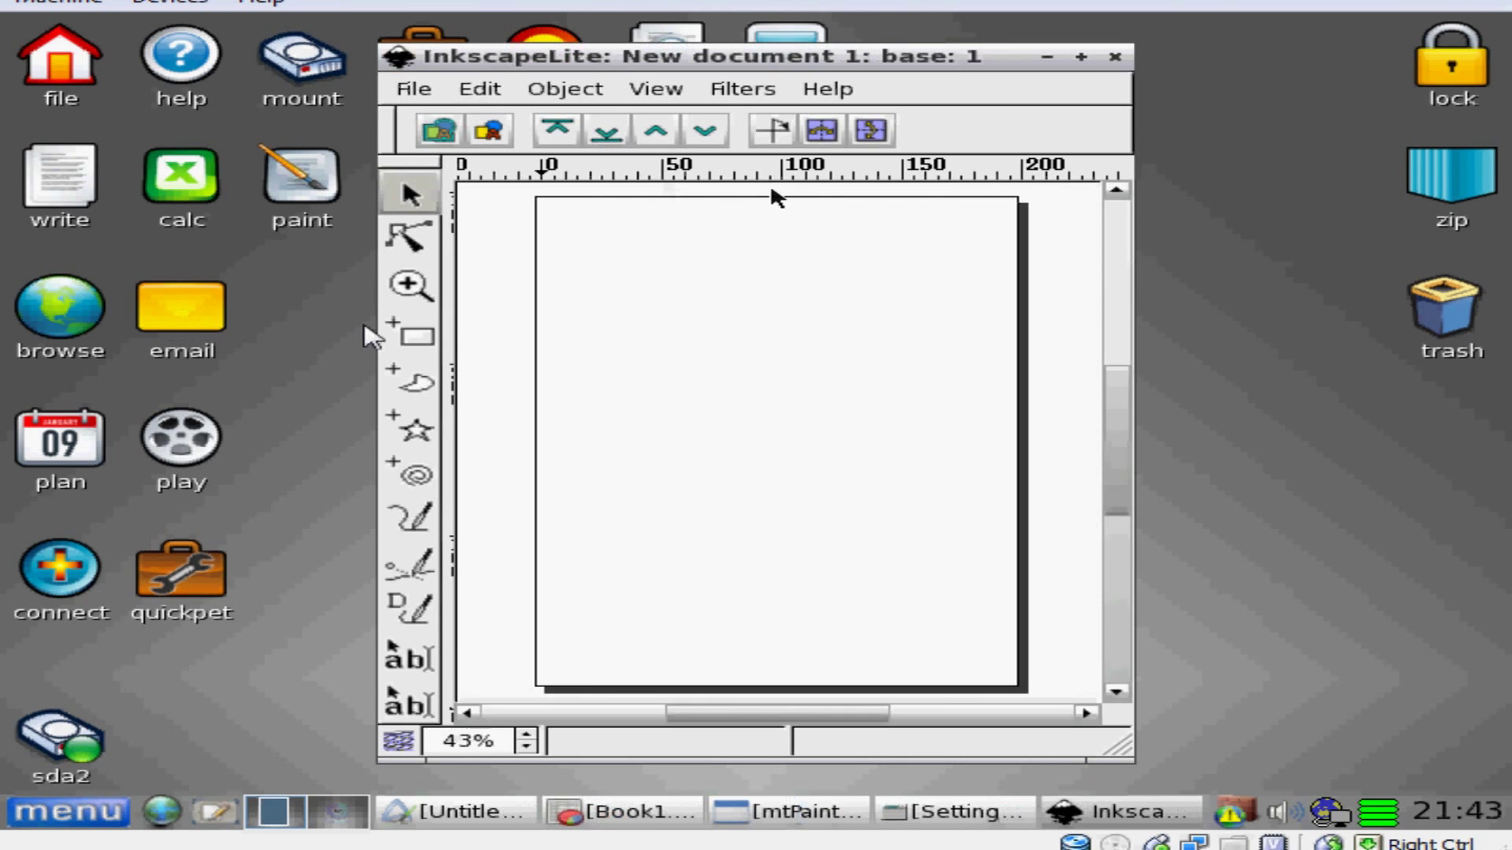
{"action": "left_click", "coordinate": [1045, 58]}
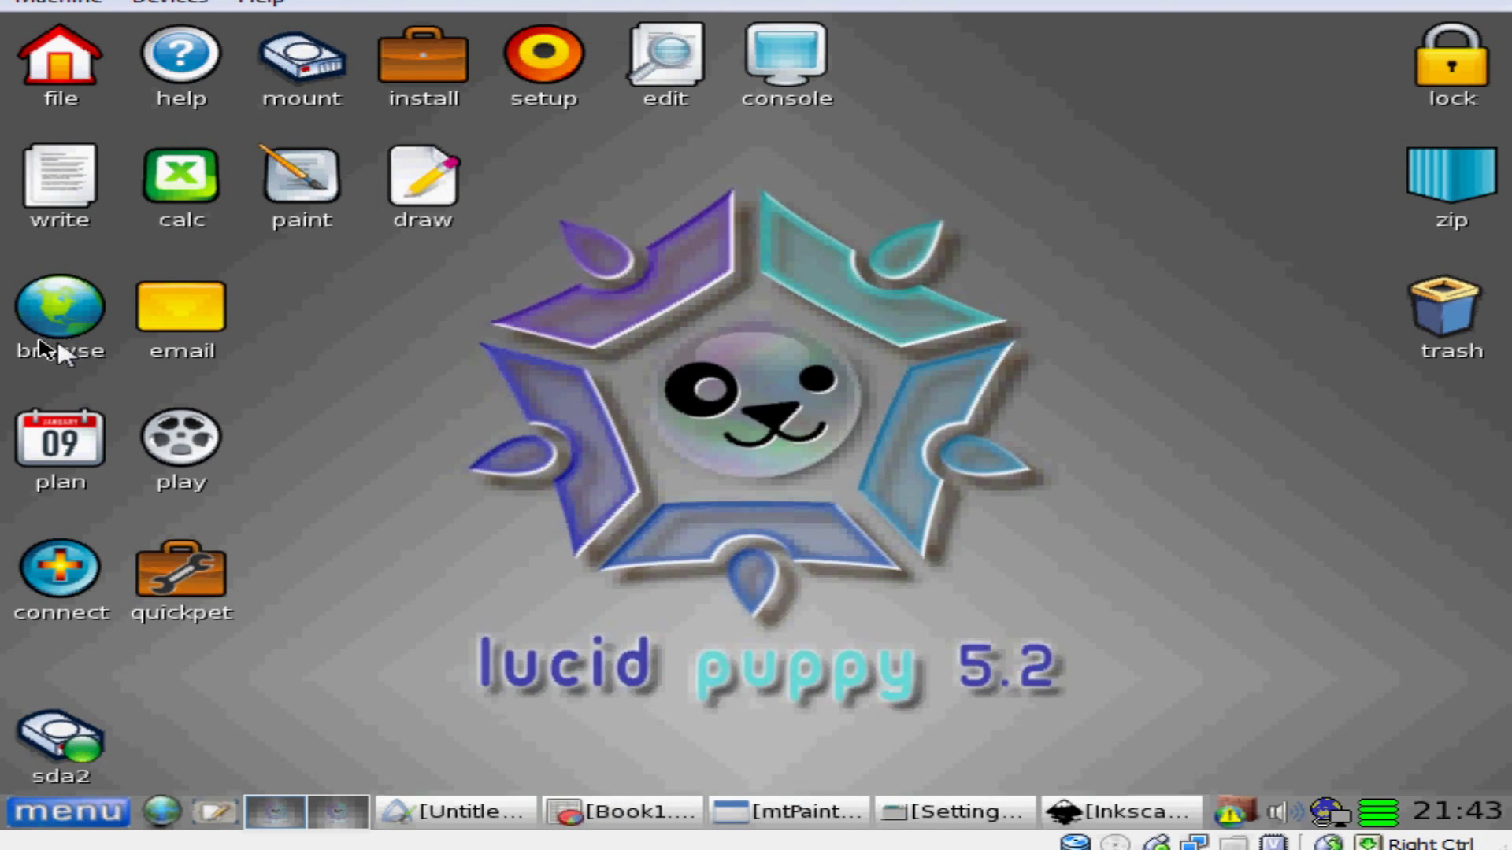
- Open the Browser Installer to view the available browsers, and close it without installing any
{"action": "left_click", "coordinate": [91, 343]}
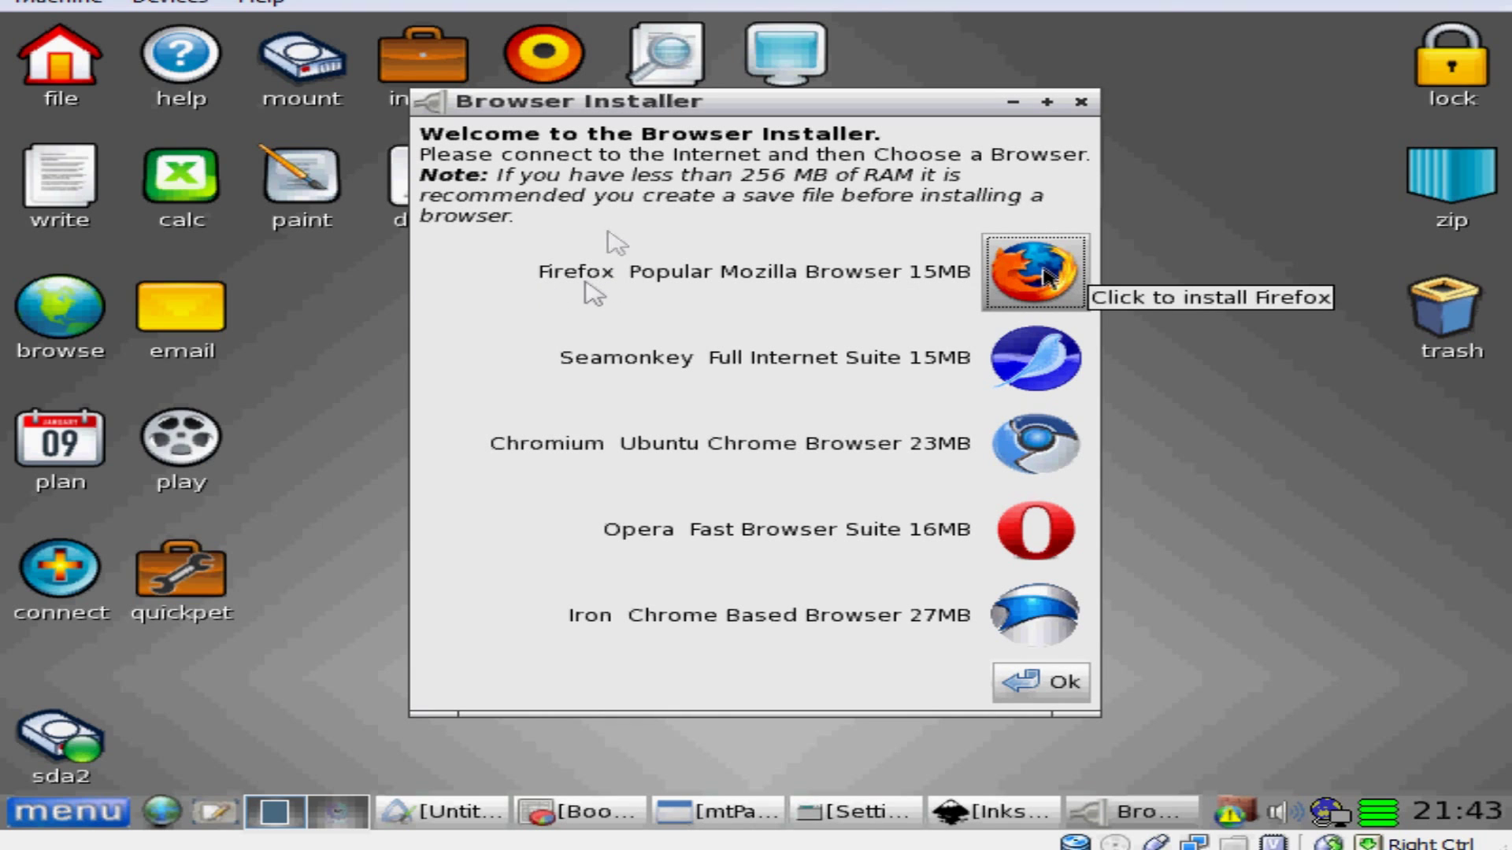
{"action": "left_click", "coordinate": [1083, 109]}
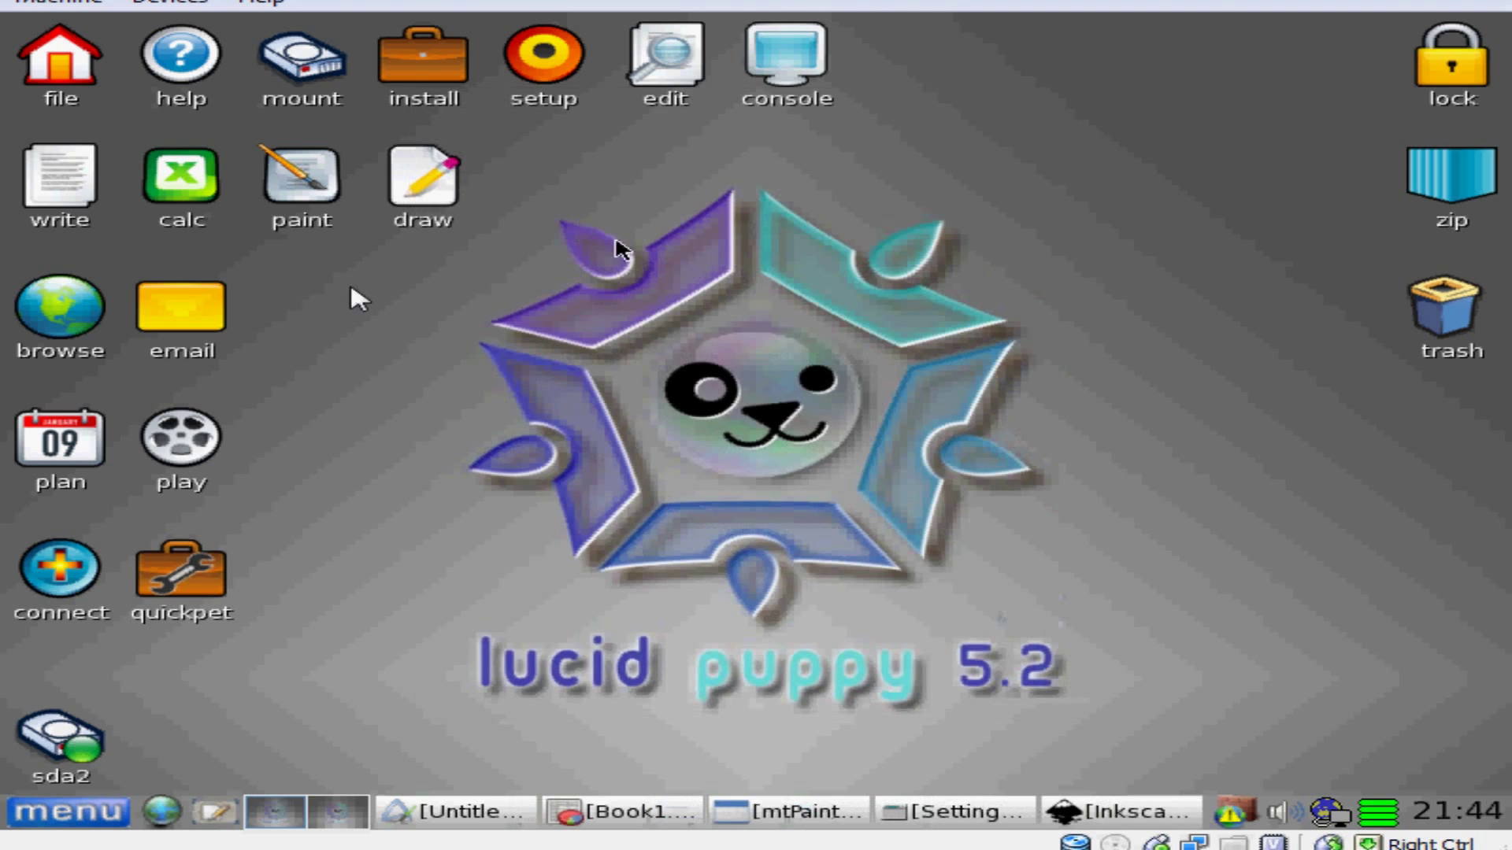
- Open the Sylpheed e-mail client, skip creating a mailbox and setting up a mail account, and minimize it
{"action": "left_click", "coordinate": [185, 327]}
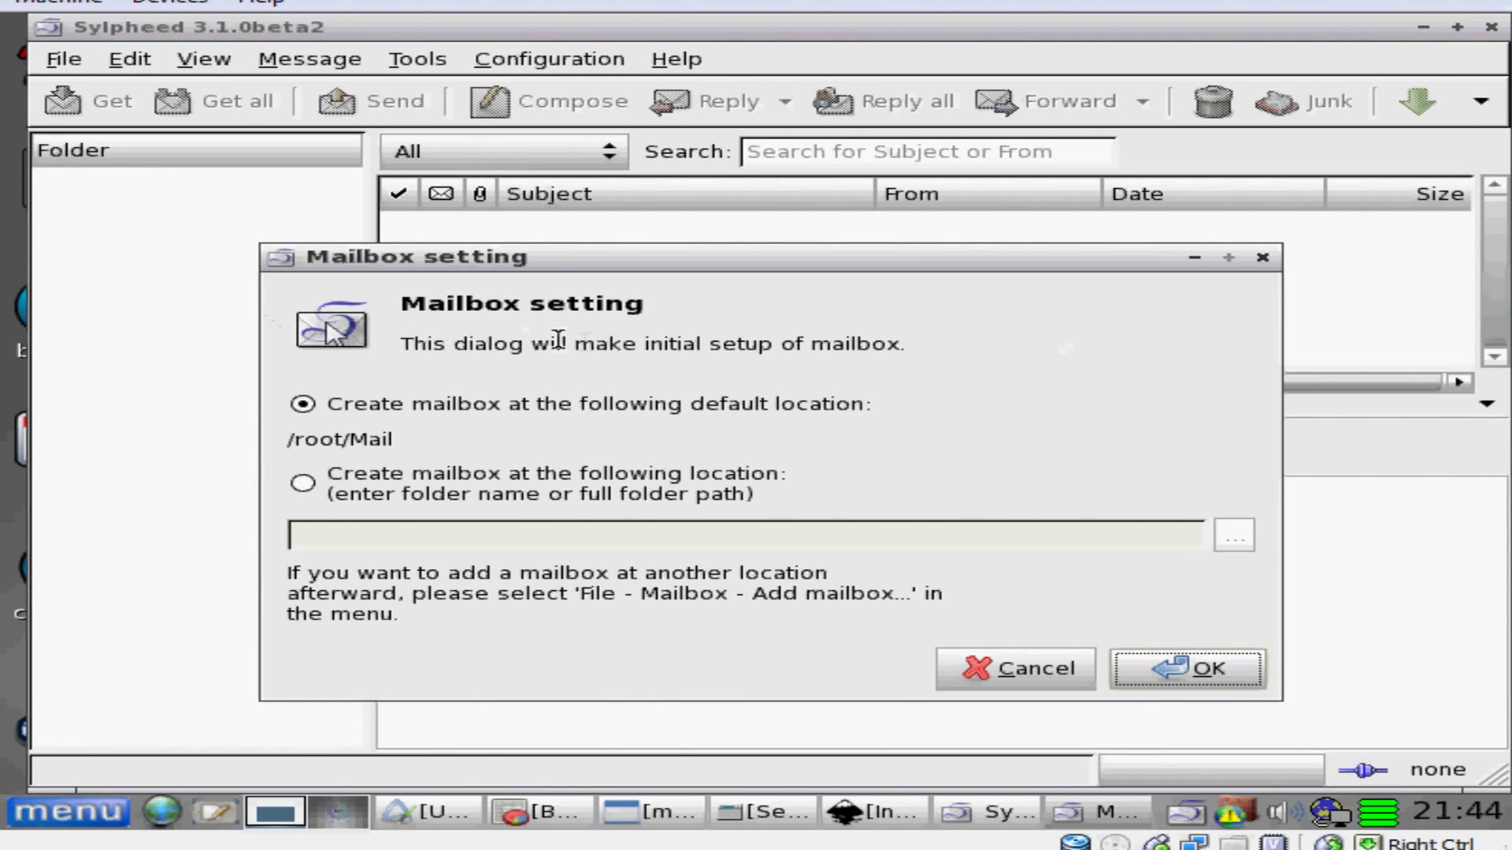
{"action": "left_click", "coordinate": [1059, 670]}
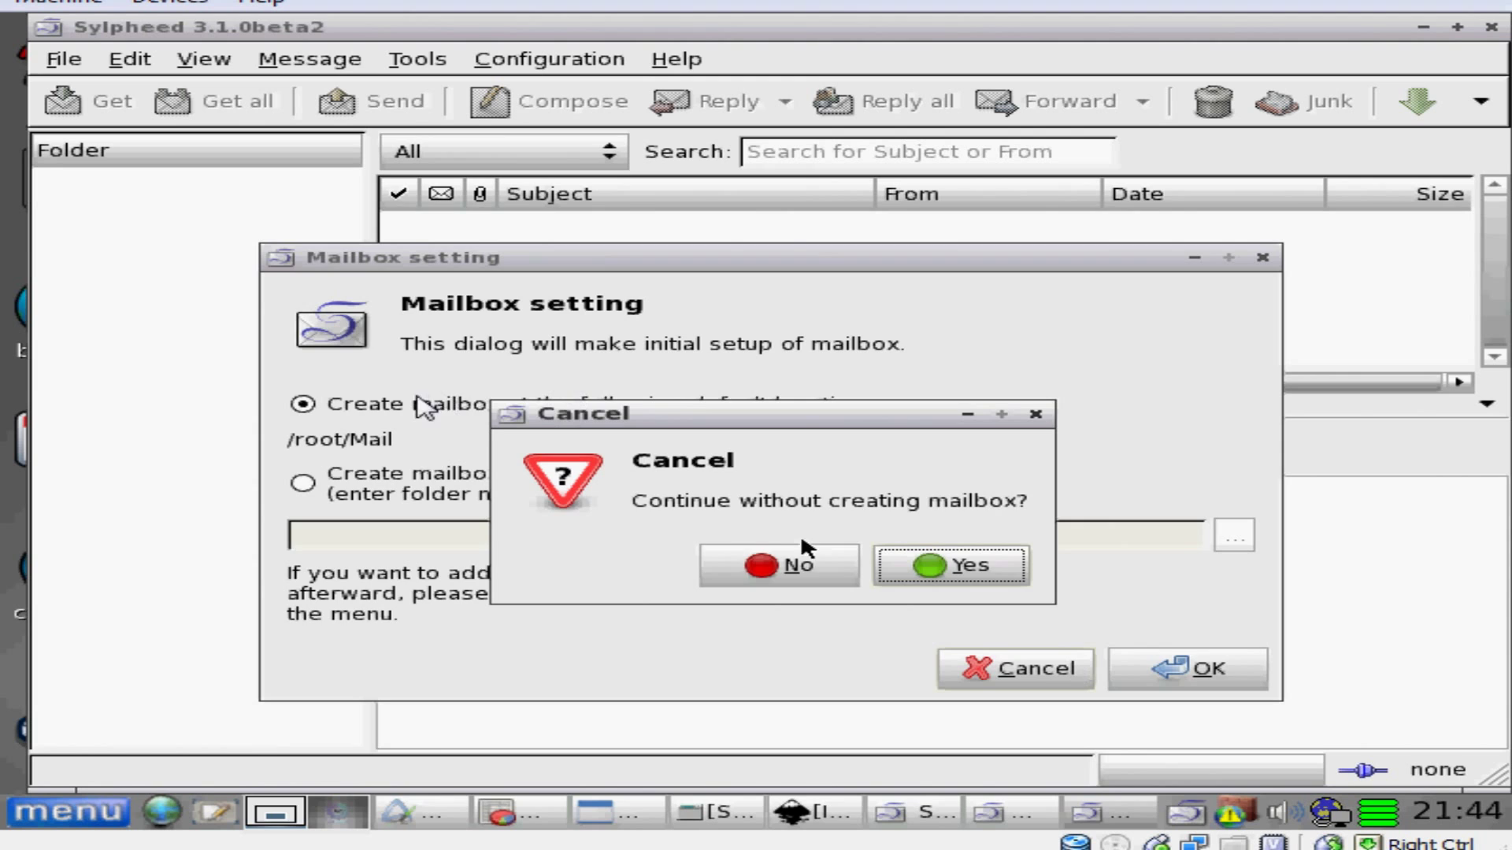
{"action": "left_click", "coordinate": [883, 561]}
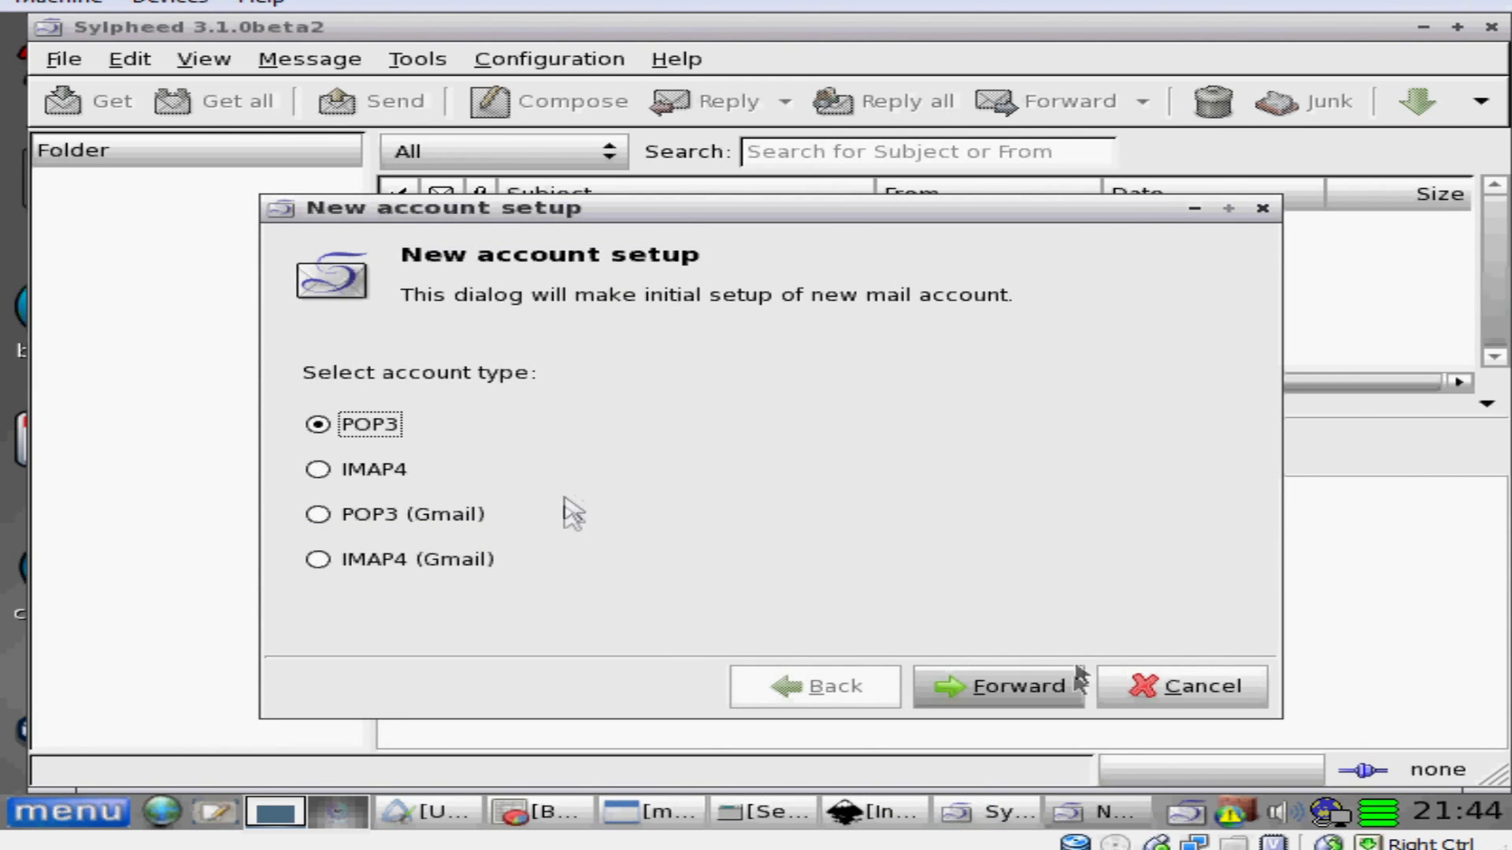
{"action": "left_click", "coordinate": [1141, 689]}
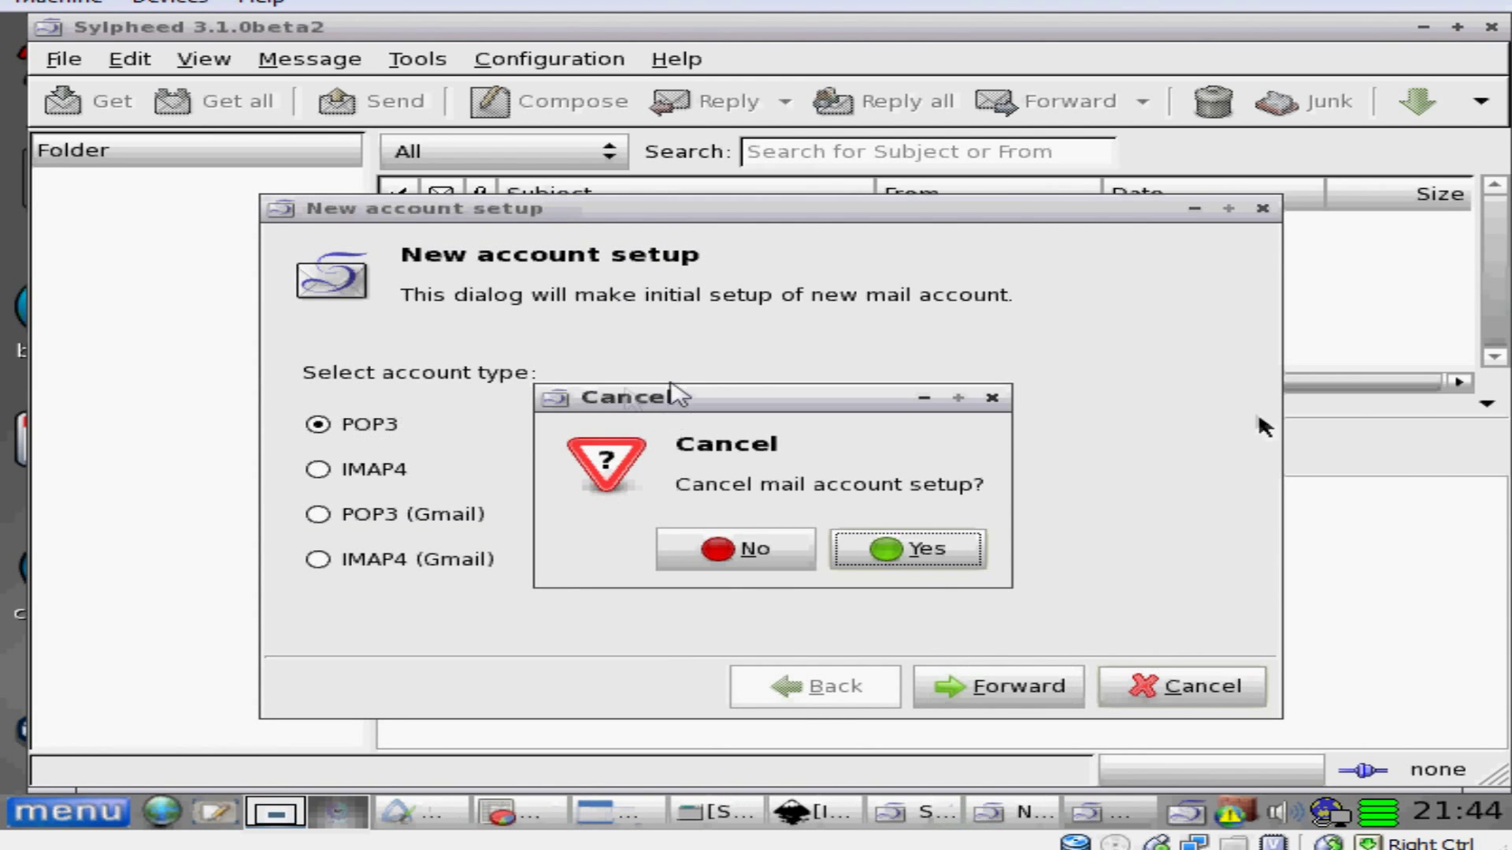
{"action": "left_click", "coordinate": [833, 546]}
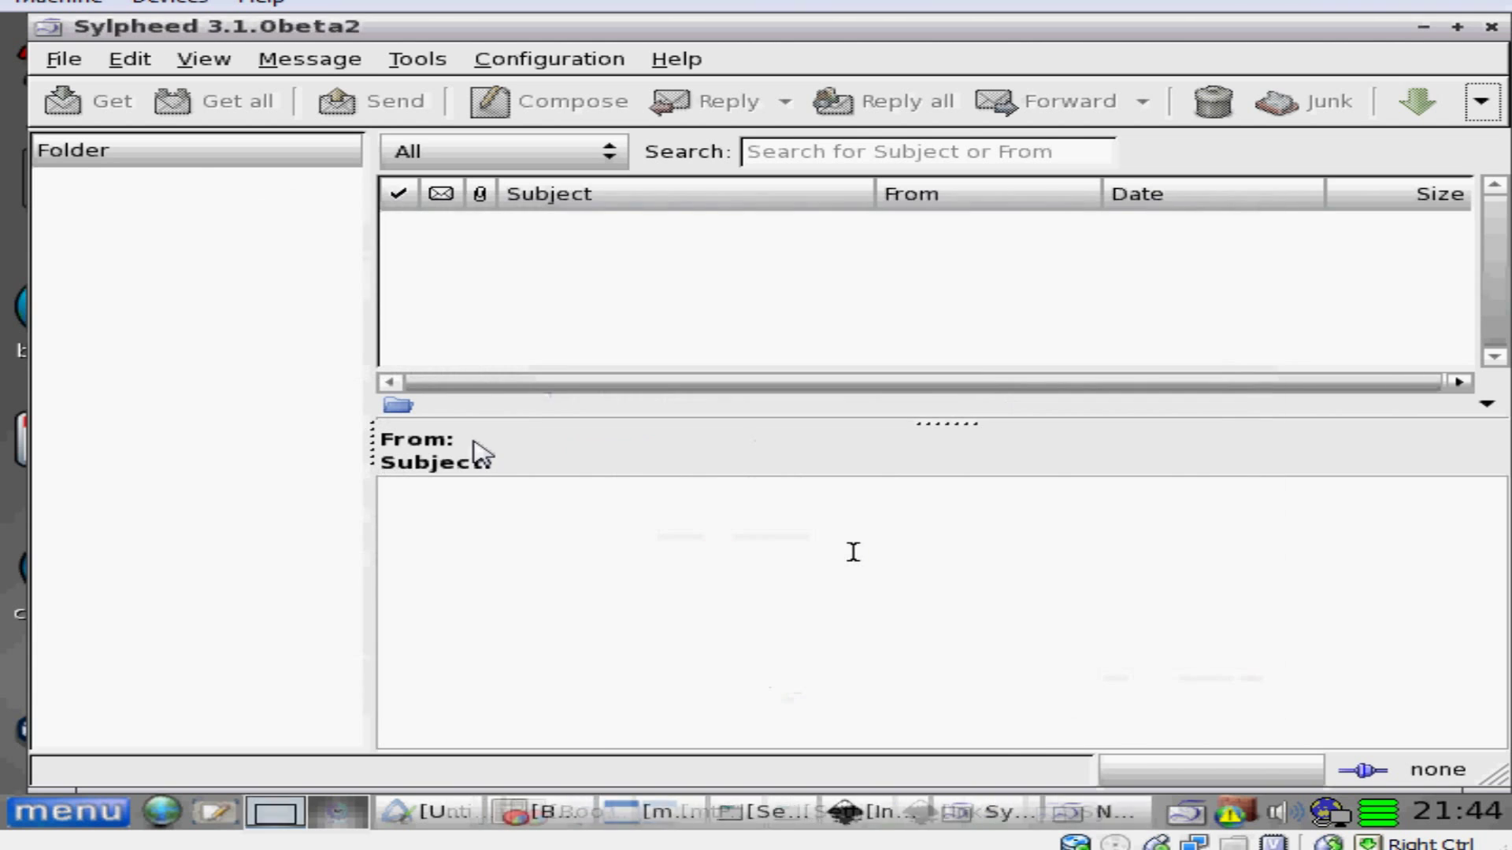
{"action": "left_click", "coordinate": [1417, 31]}
- Open the Osmo planner and the GNOME MPlayer media player to view them, minimizing each one
{"action": "left_click", "coordinate": [89, 471]}
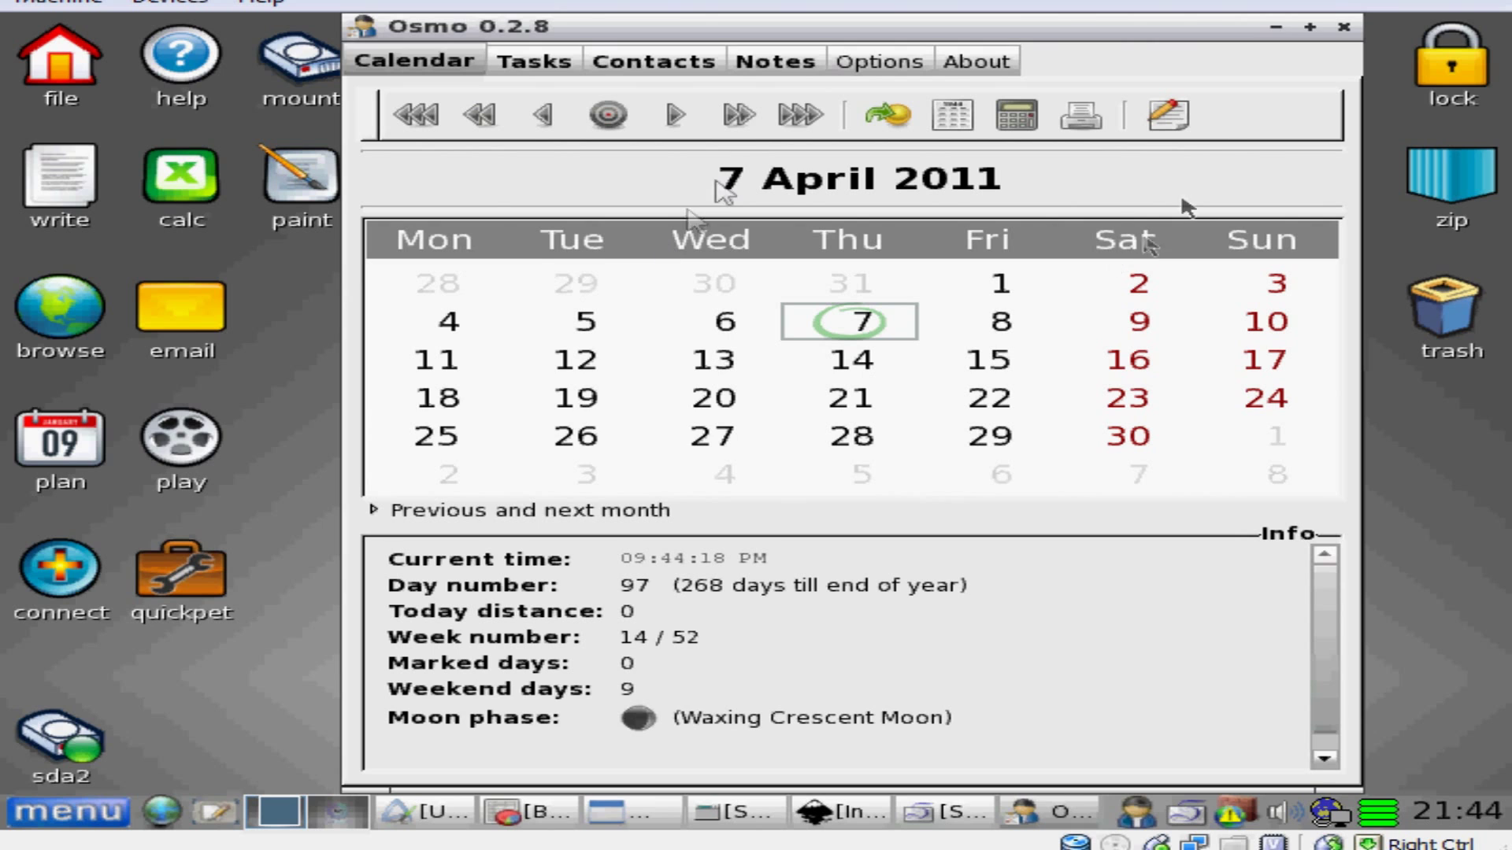
{"action": "left_click", "coordinate": [1288, 35]}
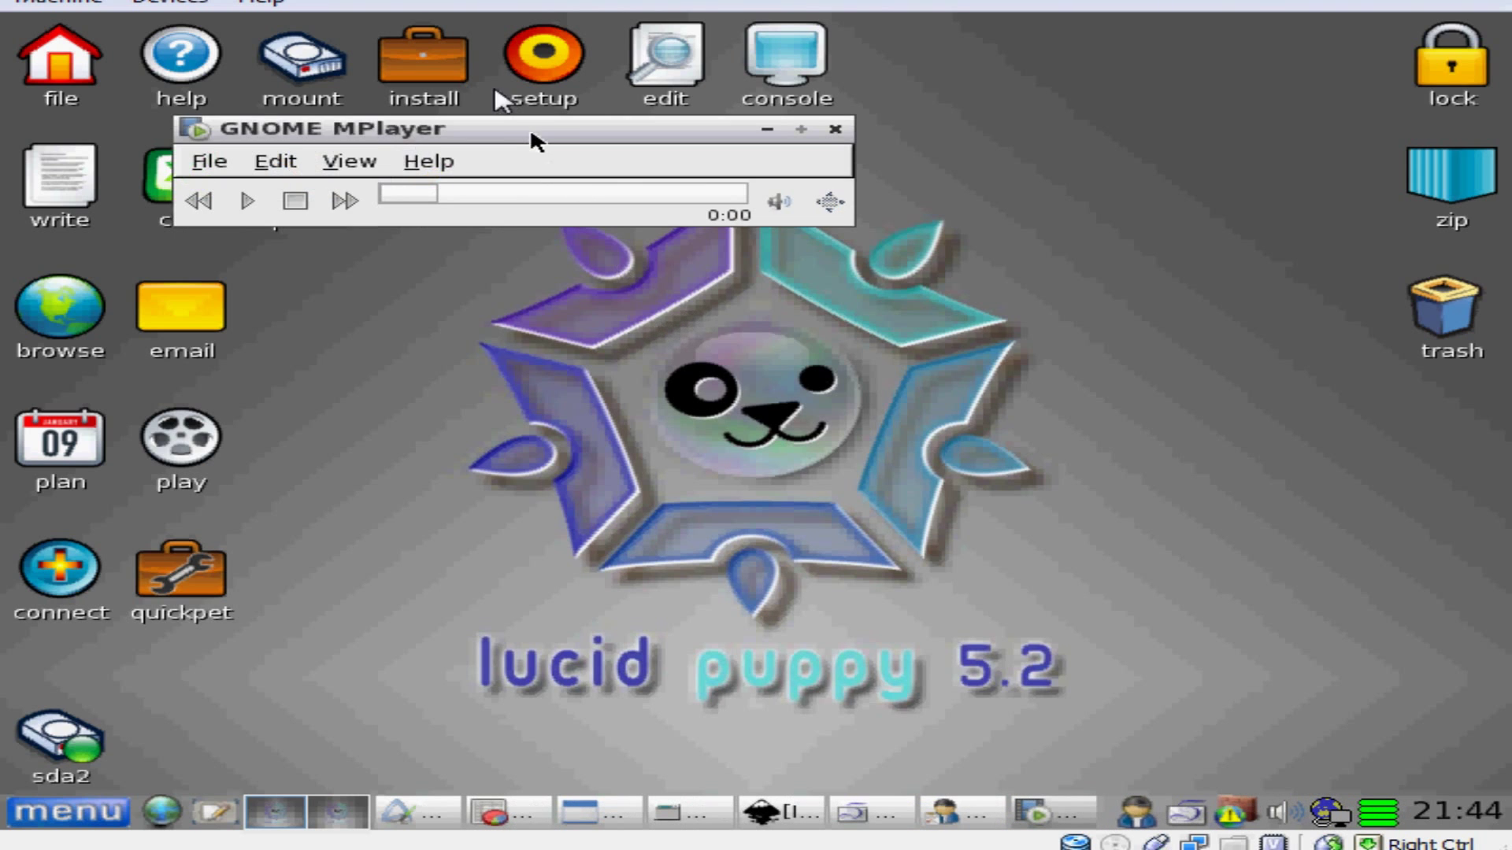
{"action": "left_click_drag", "start_coordinate": [530, 126], "coordinate": [735, 281]}
{"action": "left_click", "coordinate": [973, 277]}
- Open the Internet Connection Wizard to view its connection options, and minimize it
{"action": "left_click", "coordinate": [74, 587]}
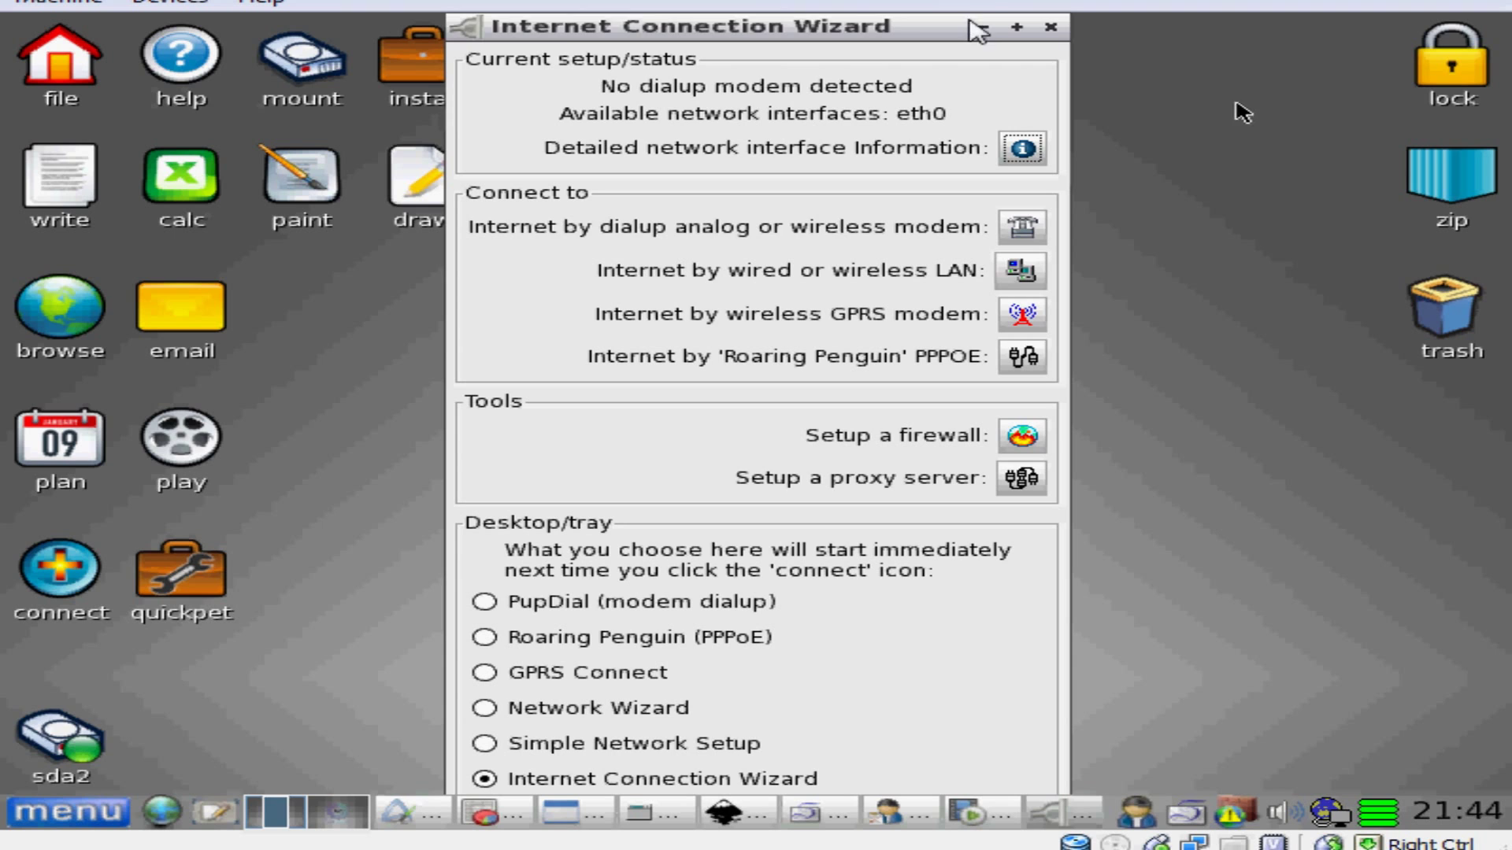
{"action": "left_click", "coordinate": [1201, 114]}
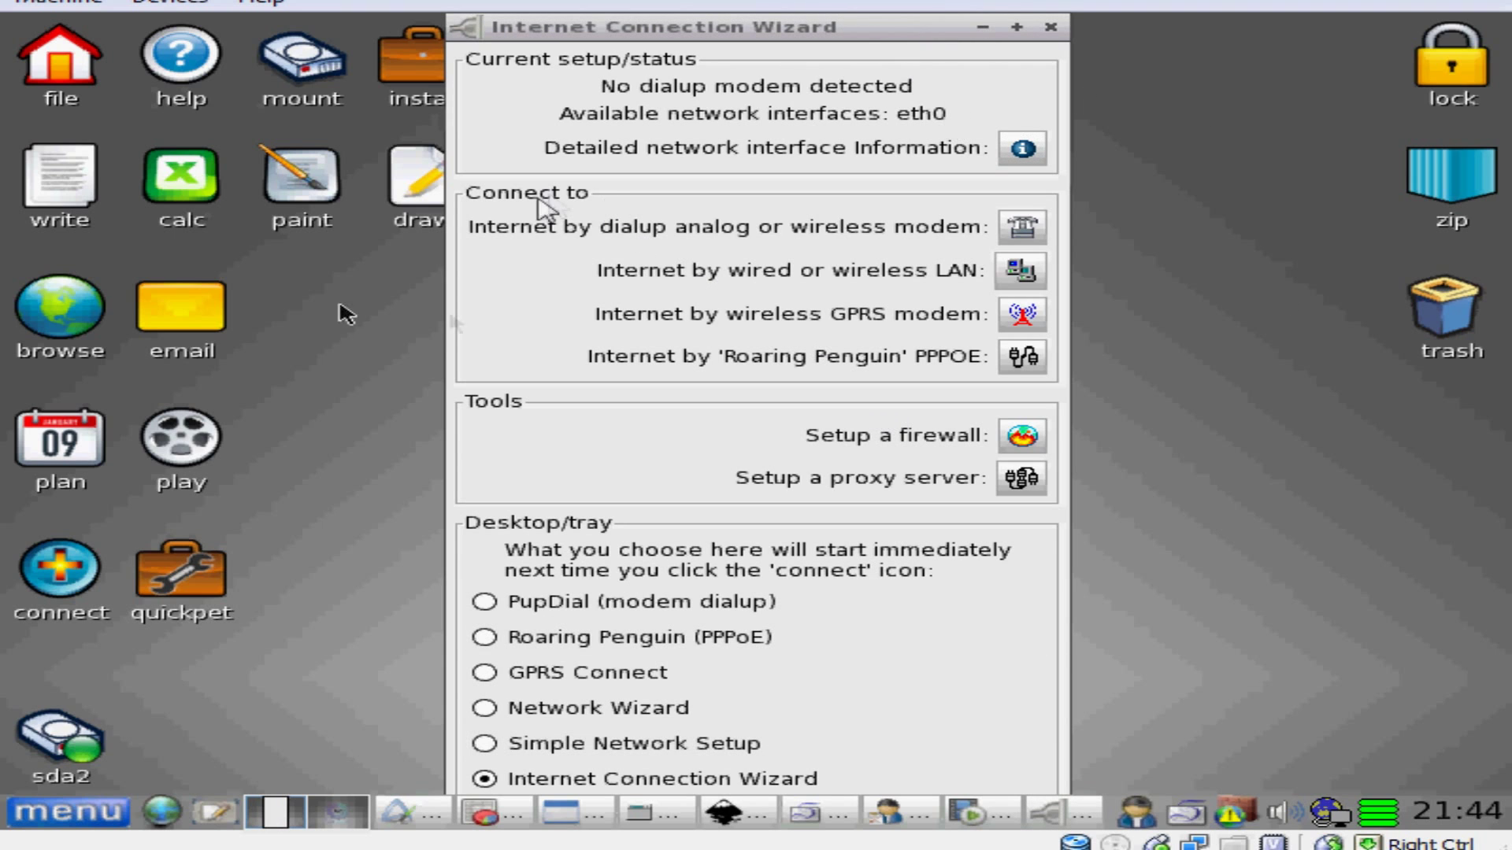
{"action": "left_click", "coordinate": [983, 28]}
- Open Quickpet to view its Internet Pets, Useful Pets, Sfs Get, Drivers and News sections, and close it without installing any package
{"action": "left_click", "coordinate": [203, 606]}
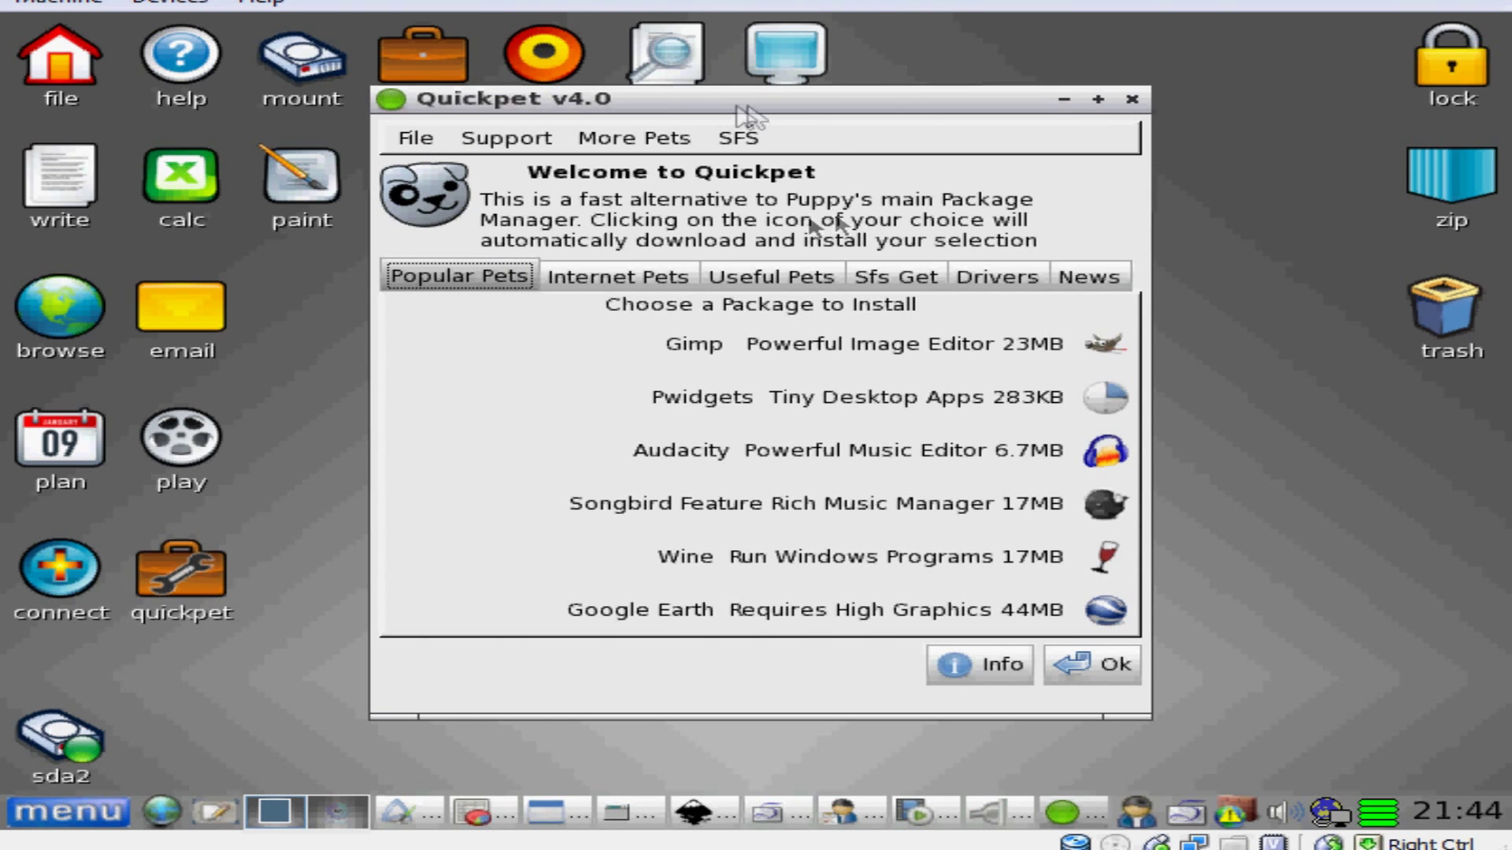
{"action": "left_click", "coordinate": [605, 280]}
{"action": "left_click", "coordinate": [789, 281]}
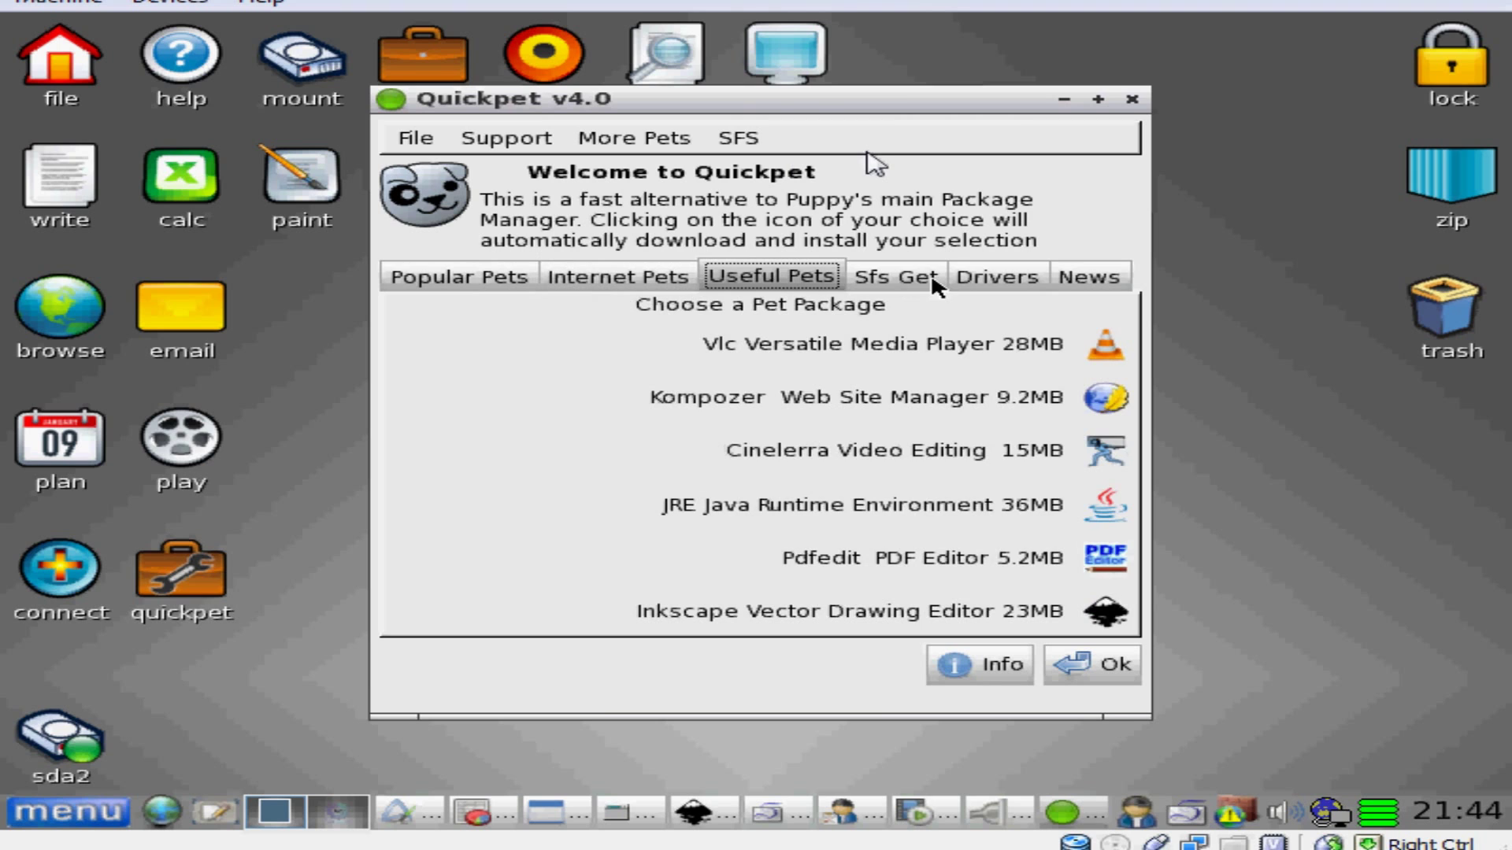
{"action": "left_click", "coordinate": [910, 279]}
{"action": "left_click", "coordinate": [997, 277]}
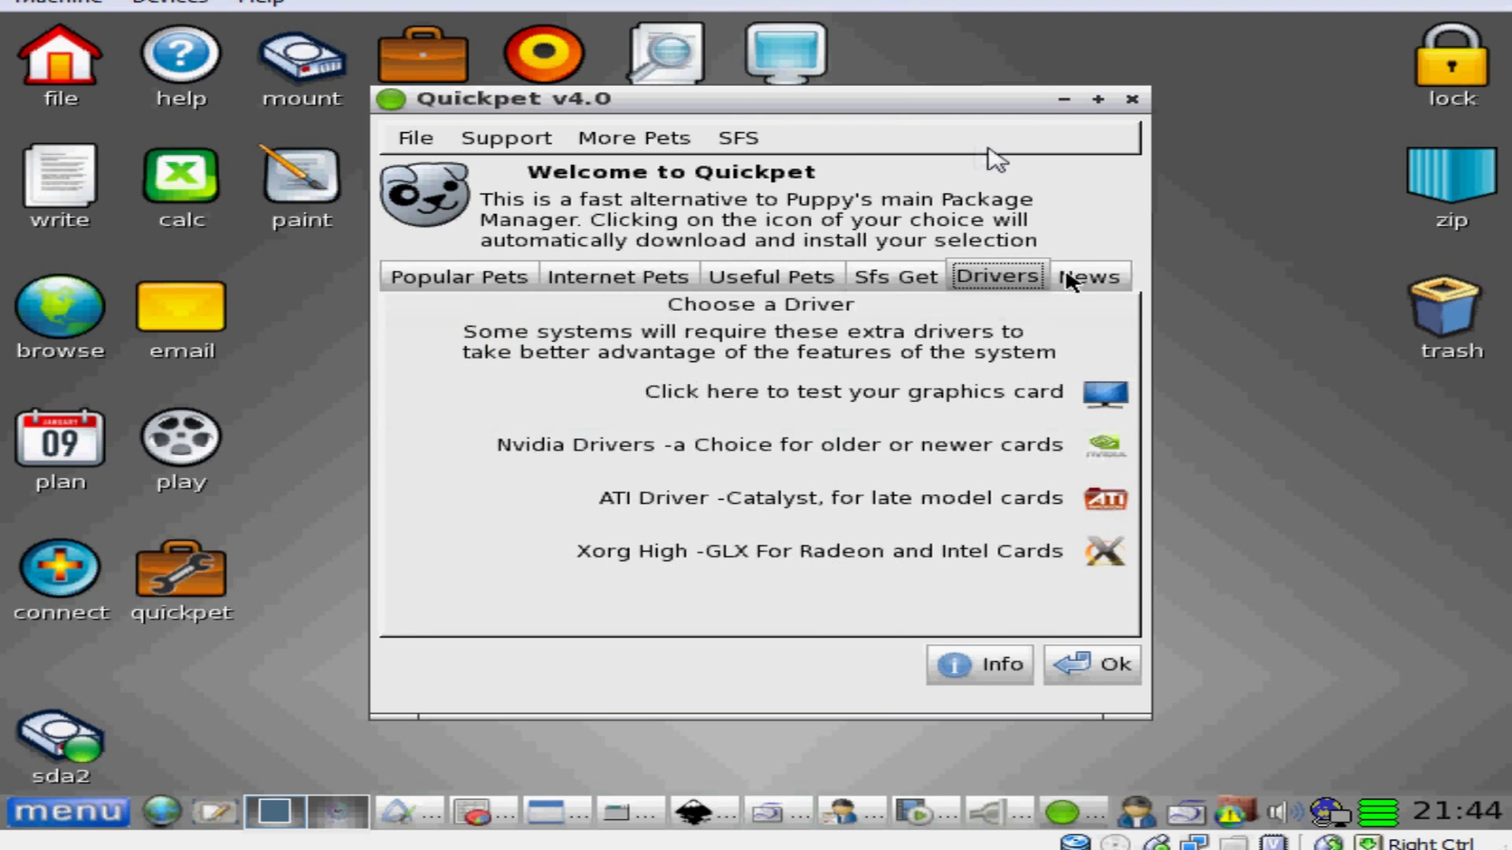
{"action": "left_click", "coordinate": [1102, 272]}
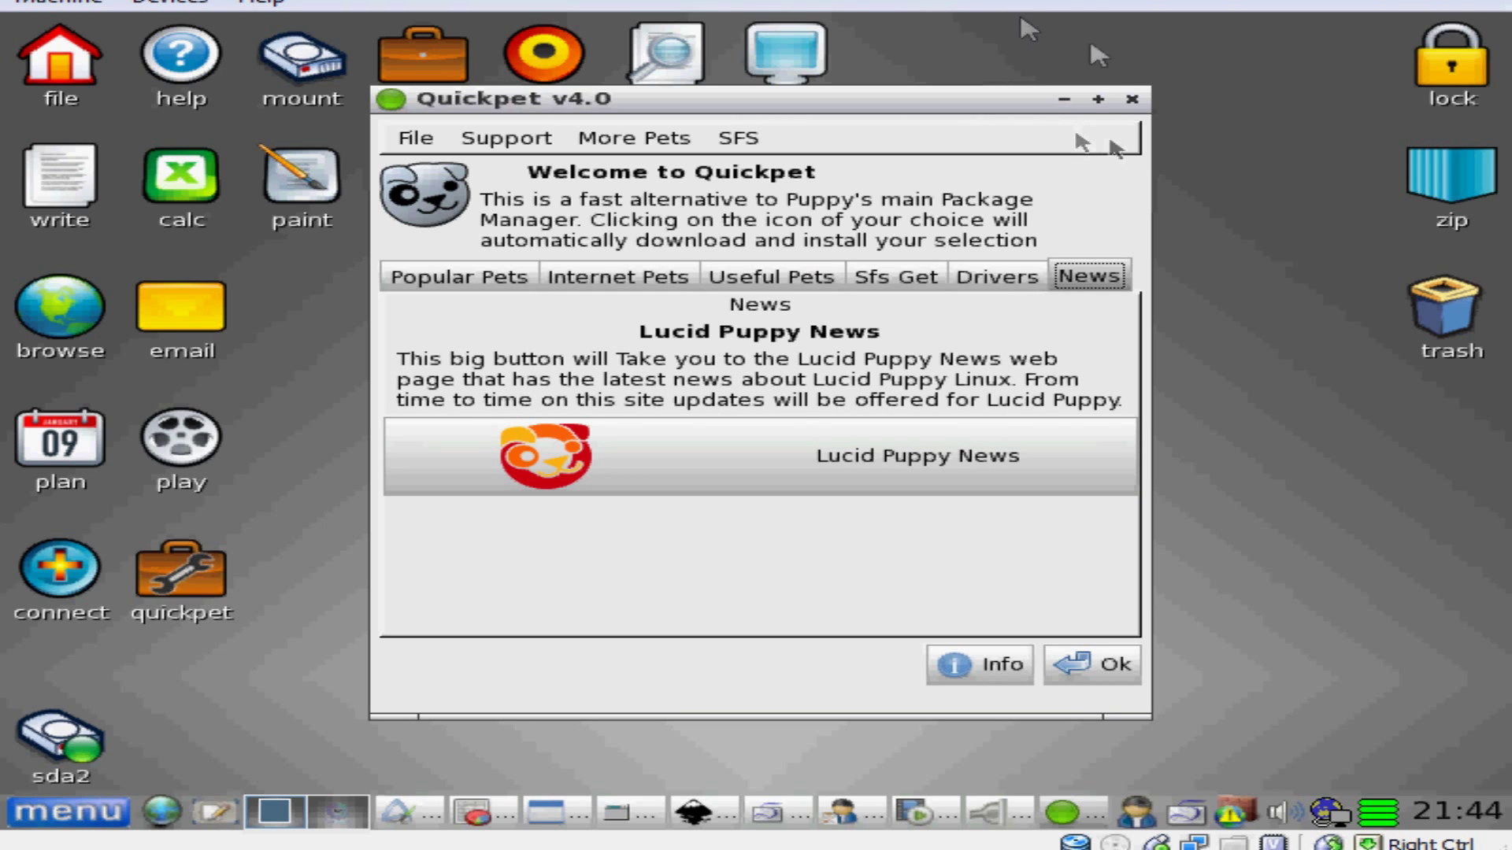
{"action": "left_click", "coordinate": [1009, 79]}
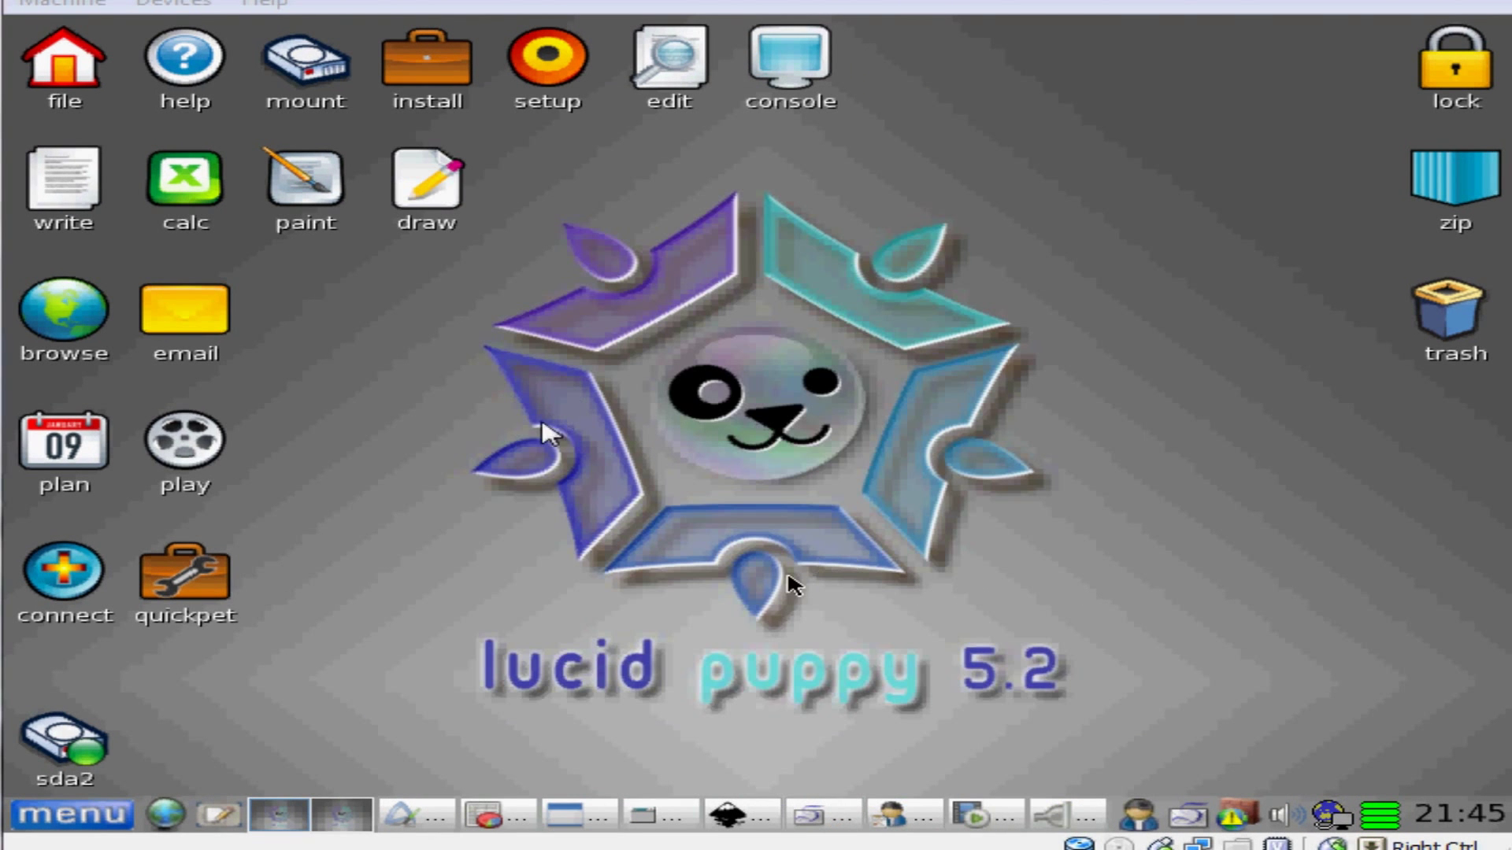
- Shut down the Lucid Puppy virtual machine with the Power-off computer option
{"action": "right_click", "coordinate": [712, 460]}
{"action": "mouse_move", "coordinate": [831, 780]}
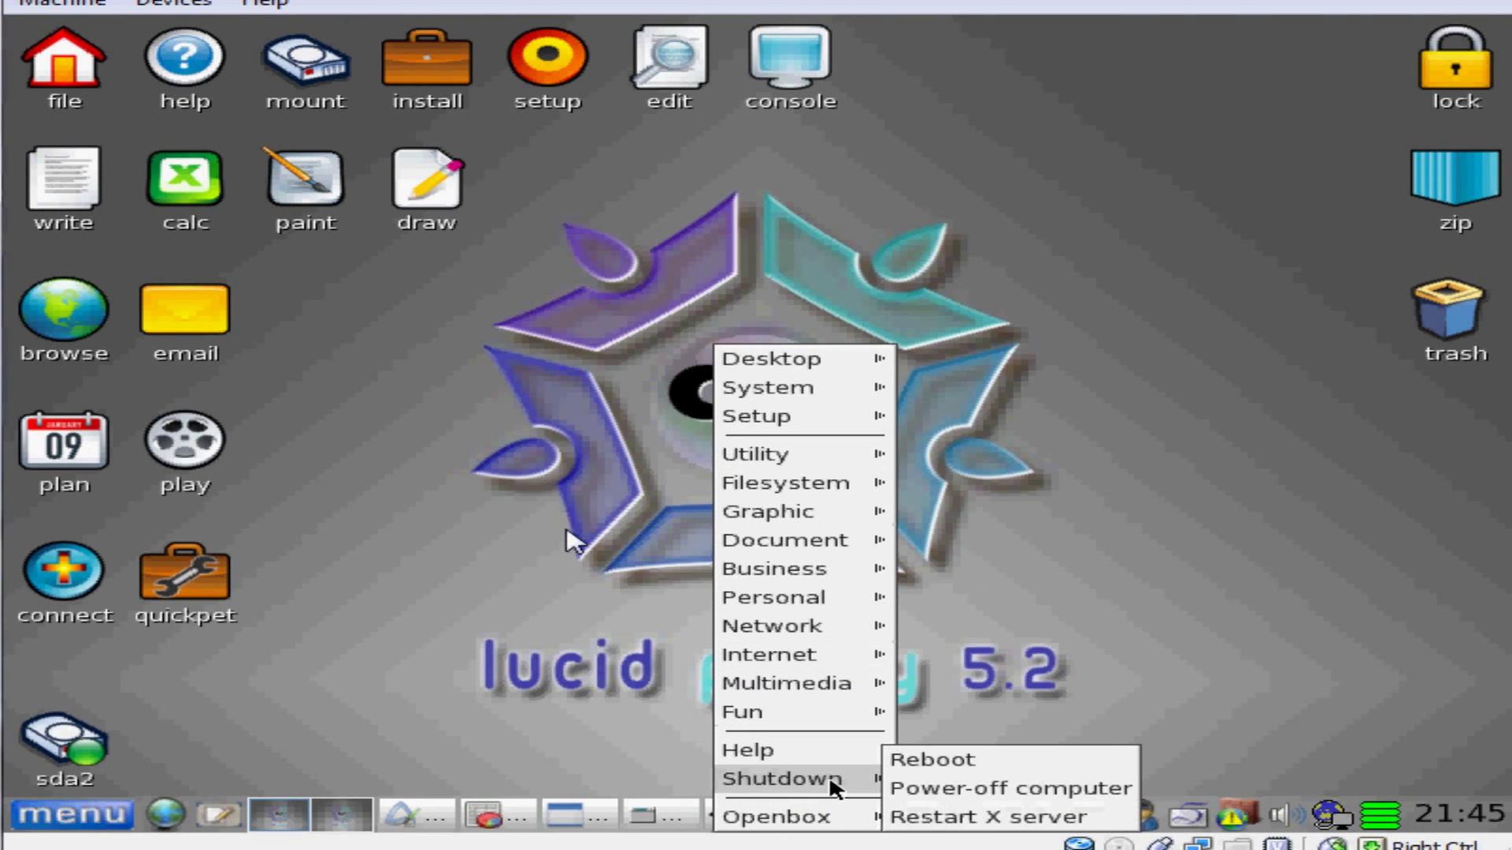
{"action": "left_click", "coordinate": [940, 787]}
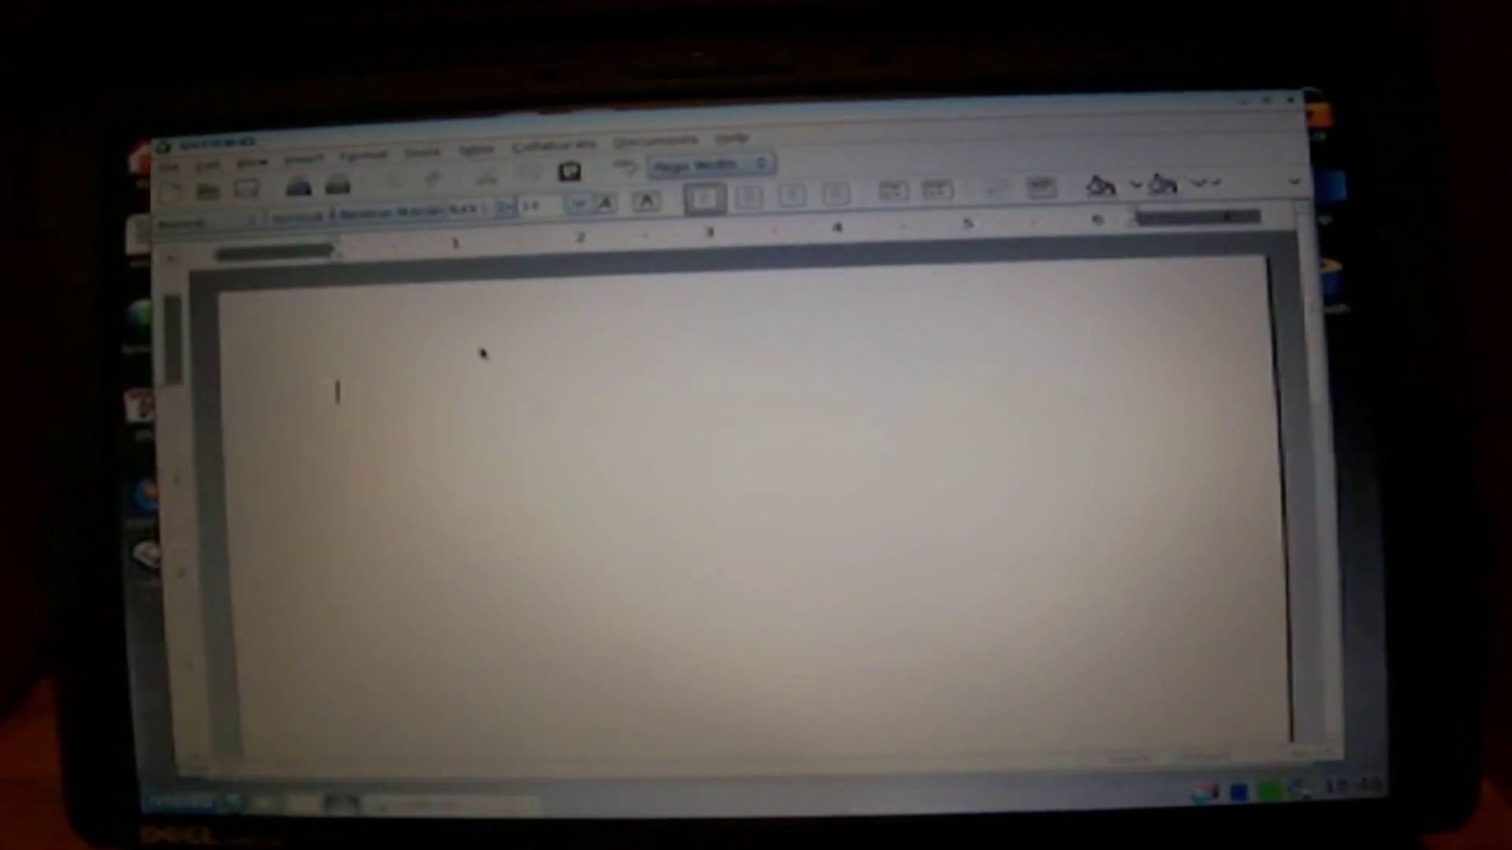
- Enter the text "hi" in the blank word processor document, and close the document without saving
{"action": "type", "text": "hi"}
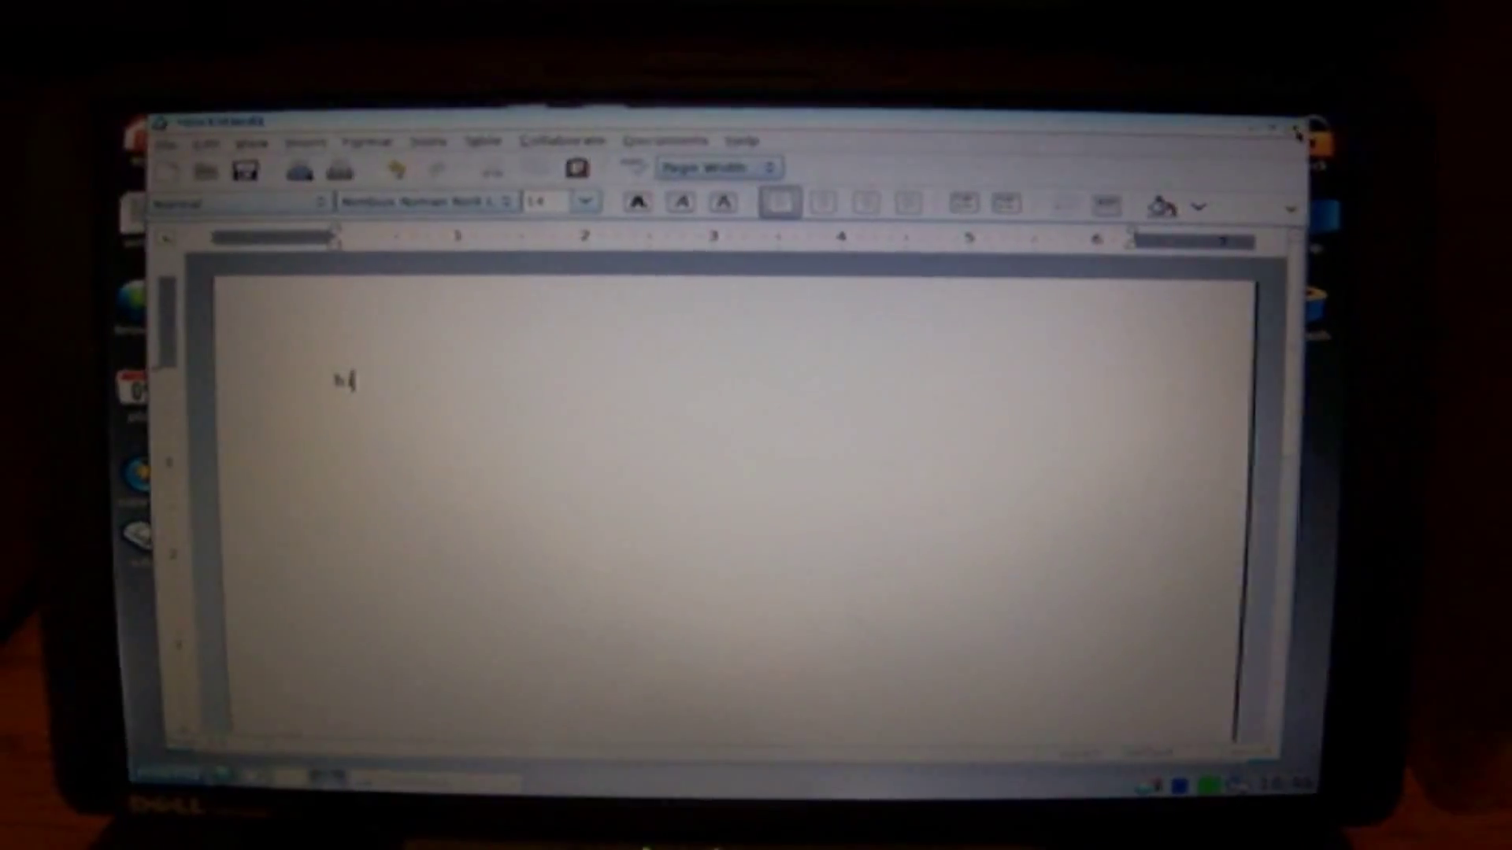
{"action": "left_click", "coordinate": [1258, 134]}
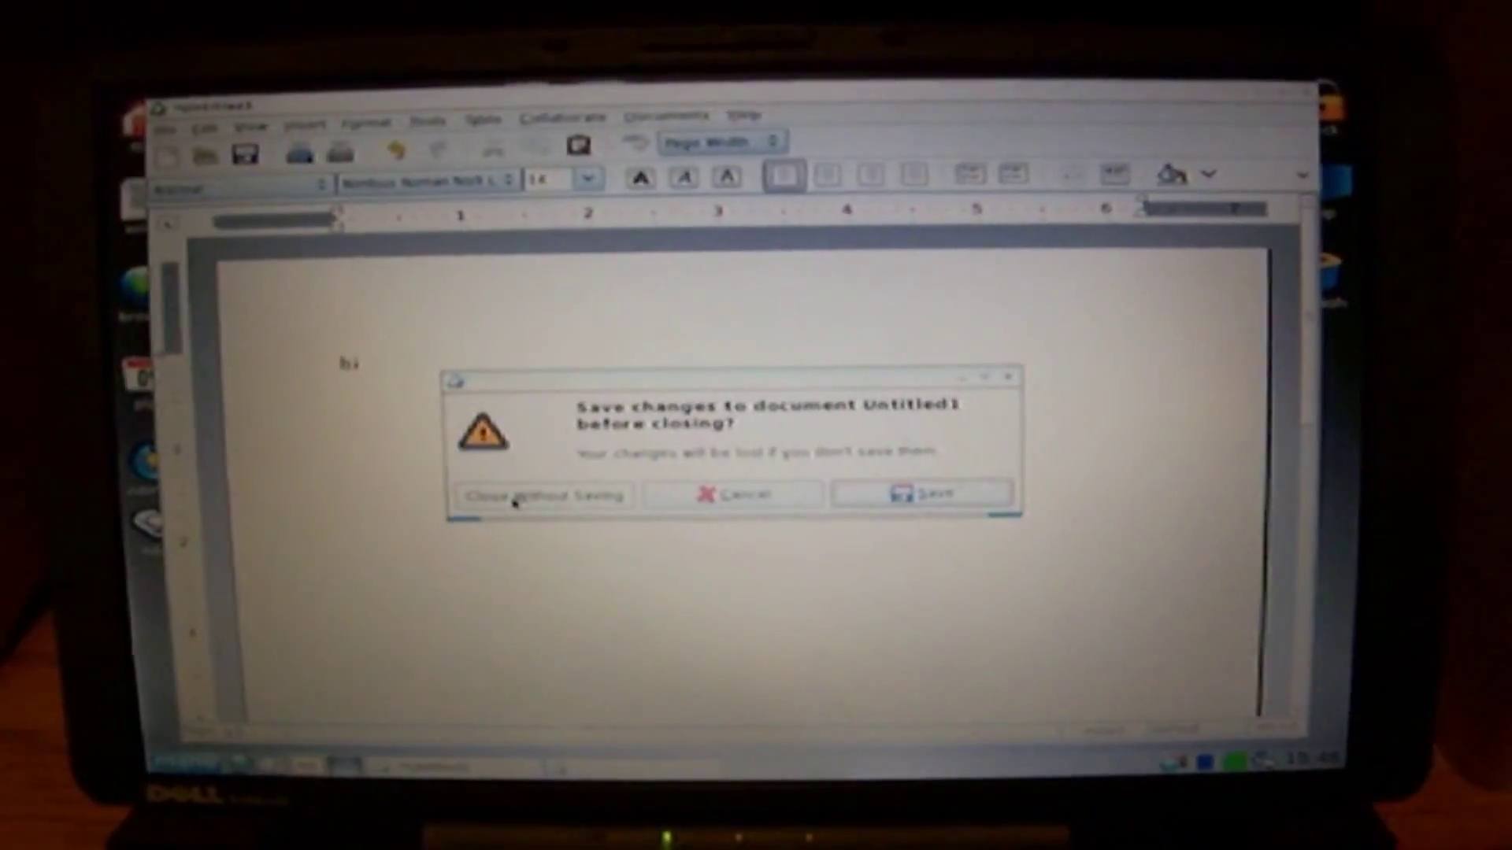
{"action": "left_click", "coordinate": [513, 502]}
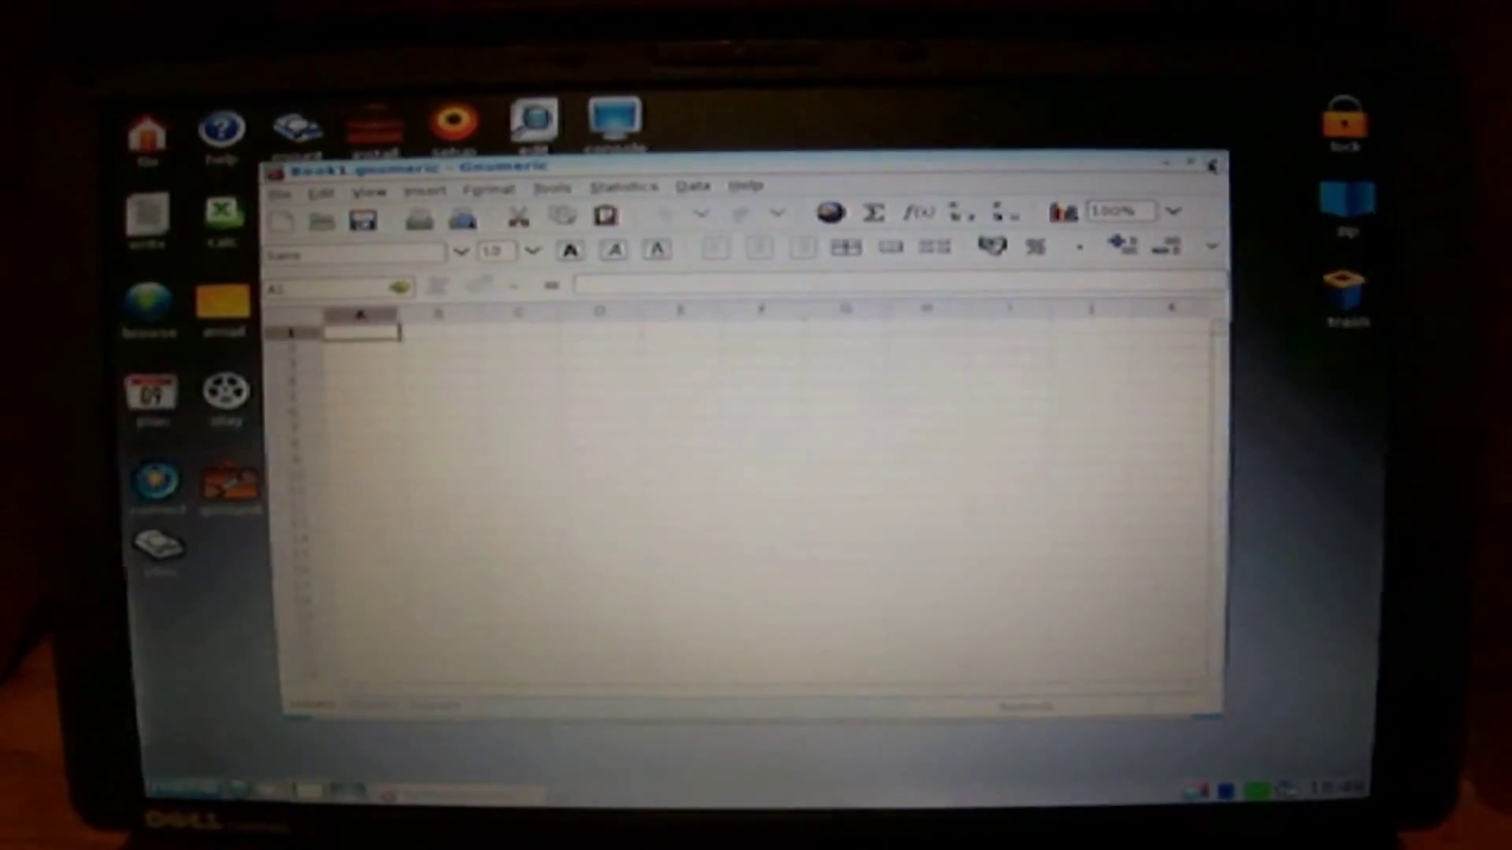
- Close the empty Gnumeric workbook, and maximize the Dillo browser window with the Google home page
{"action": "left_click", "coordinate": [1207, 163]}
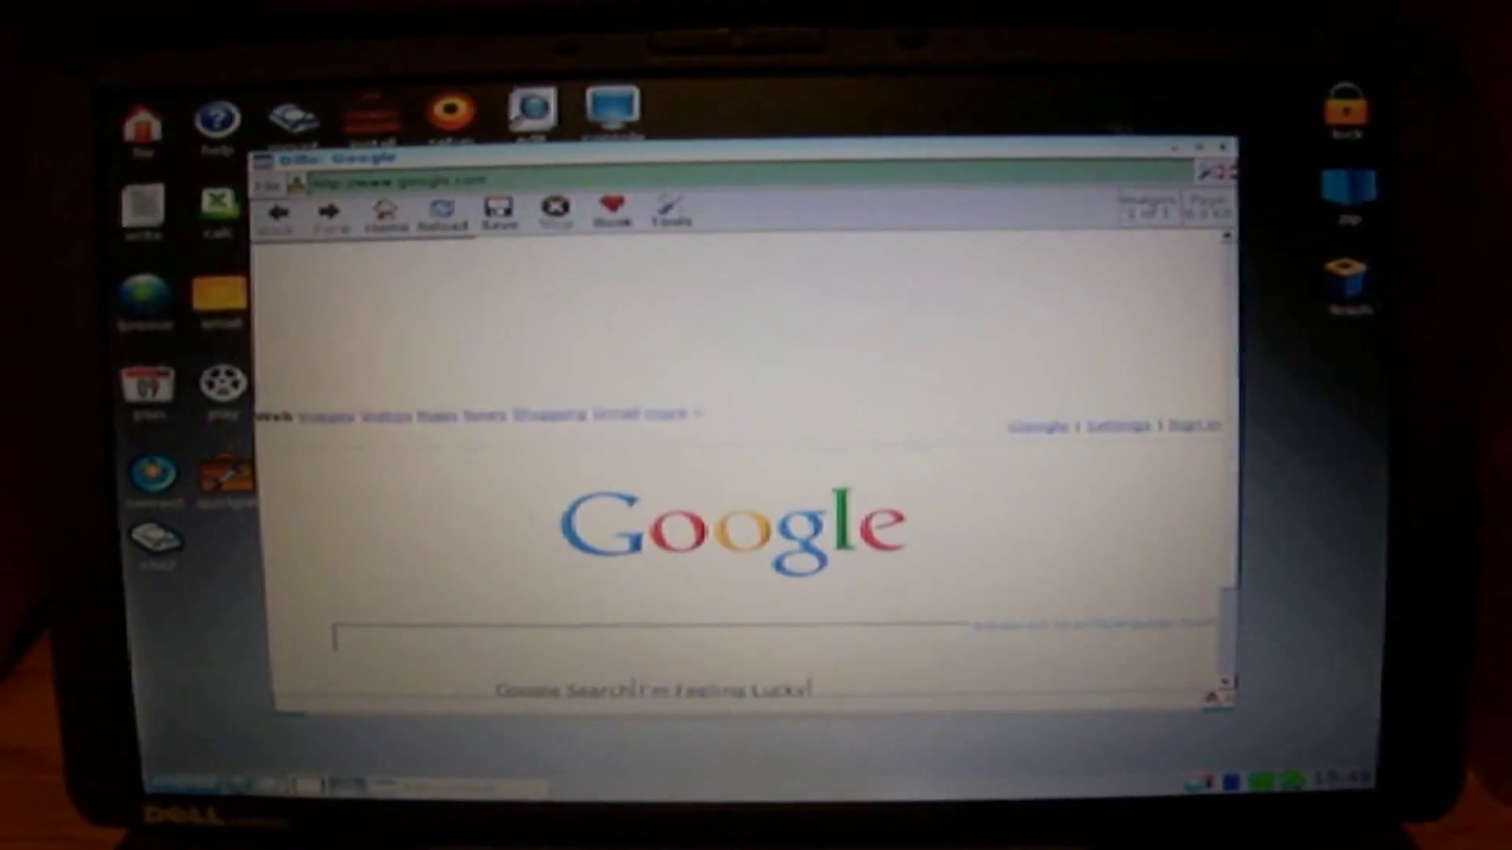
{"action": "left_click", "coordinate": [1199, 147]}
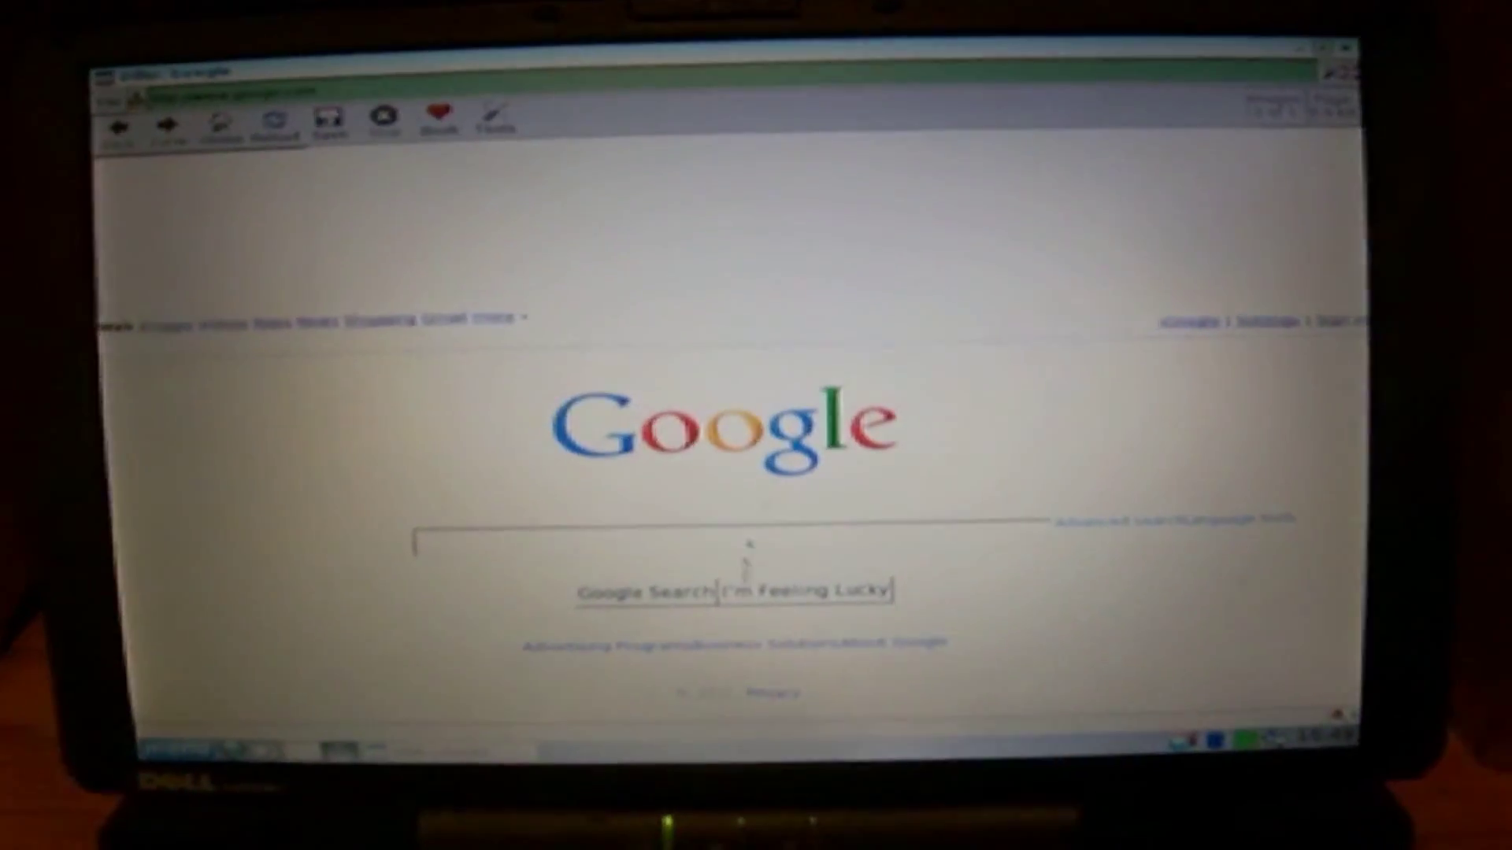